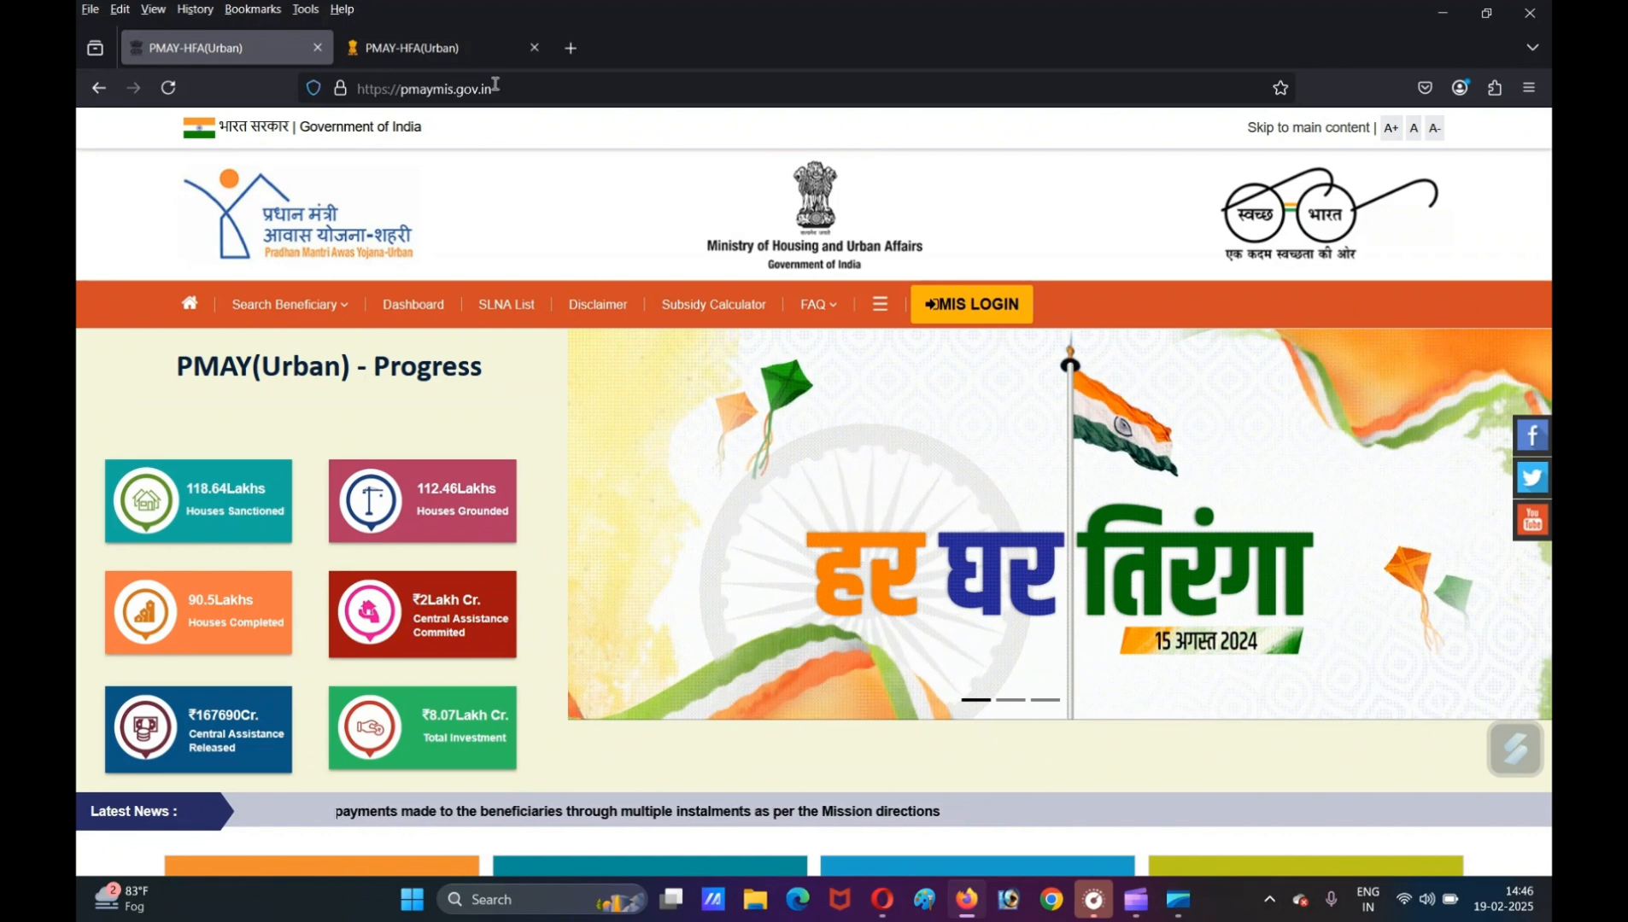
- Open the Beneficiary Wise Funds Released page from the PMAY-Urban site's beneficiary search
left_click(502, 85)
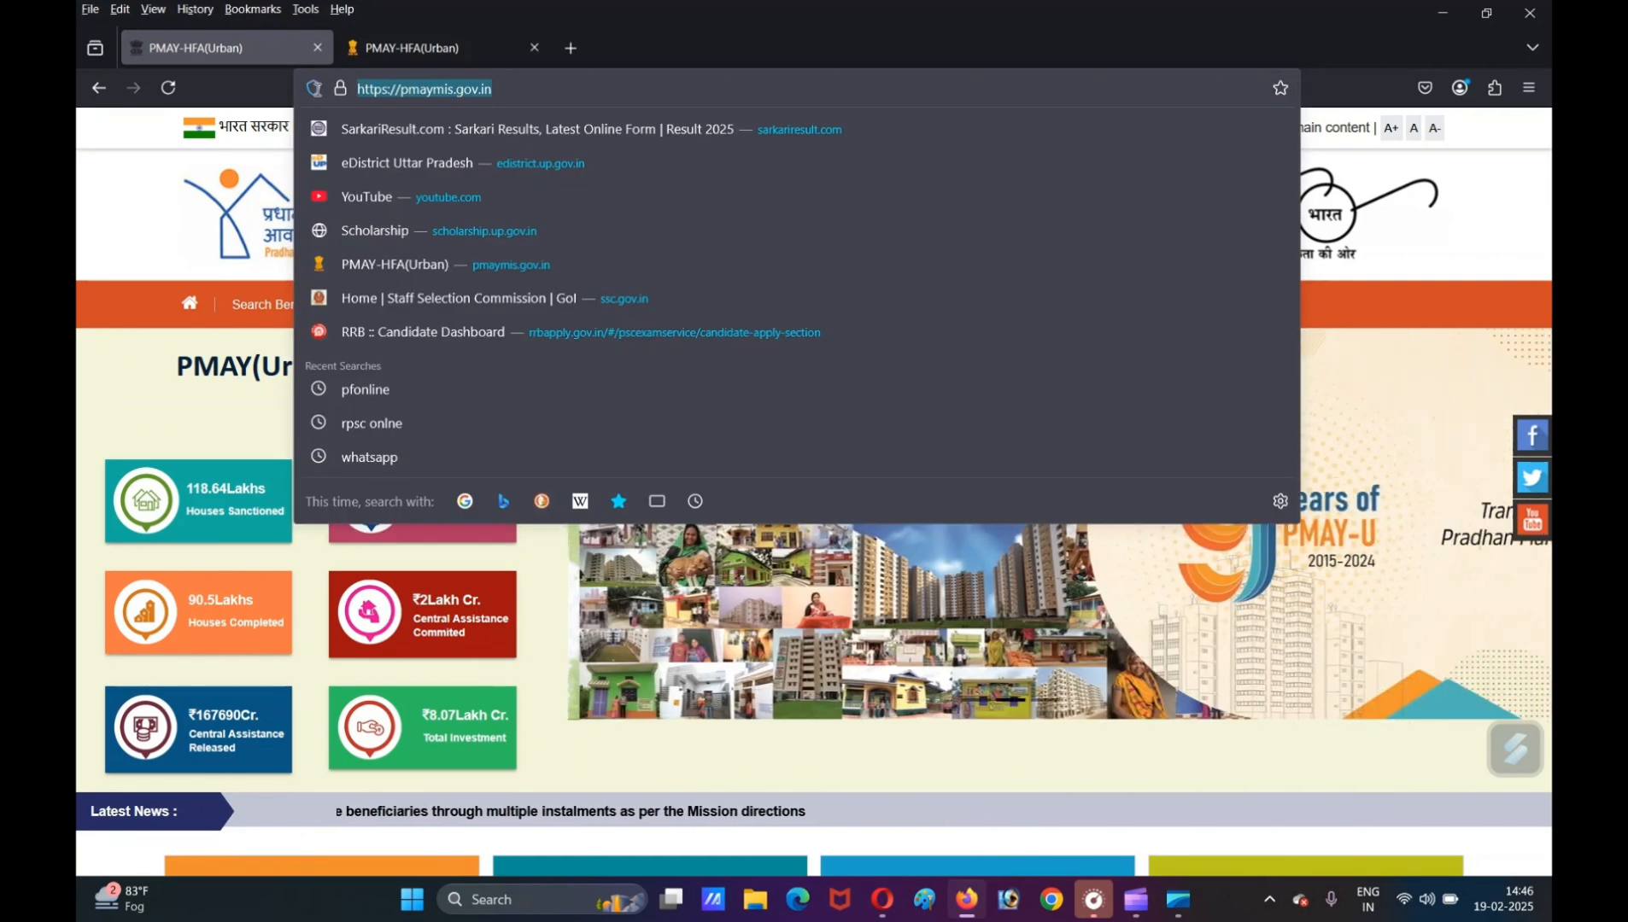
left_click(165, 182)
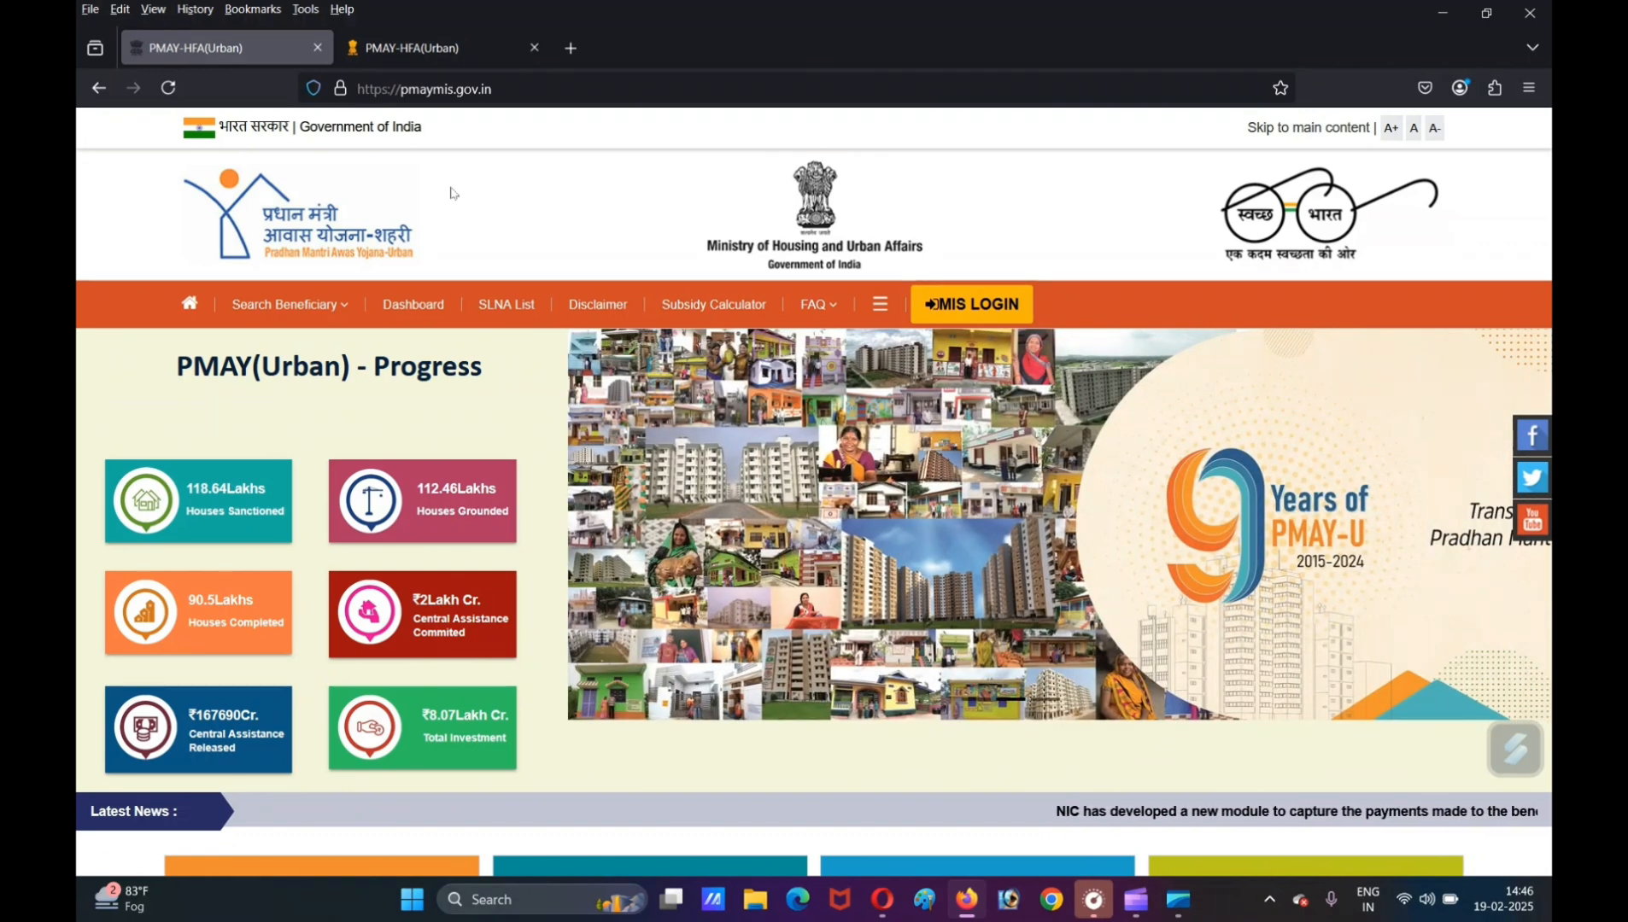
mouse_move(254, 317)
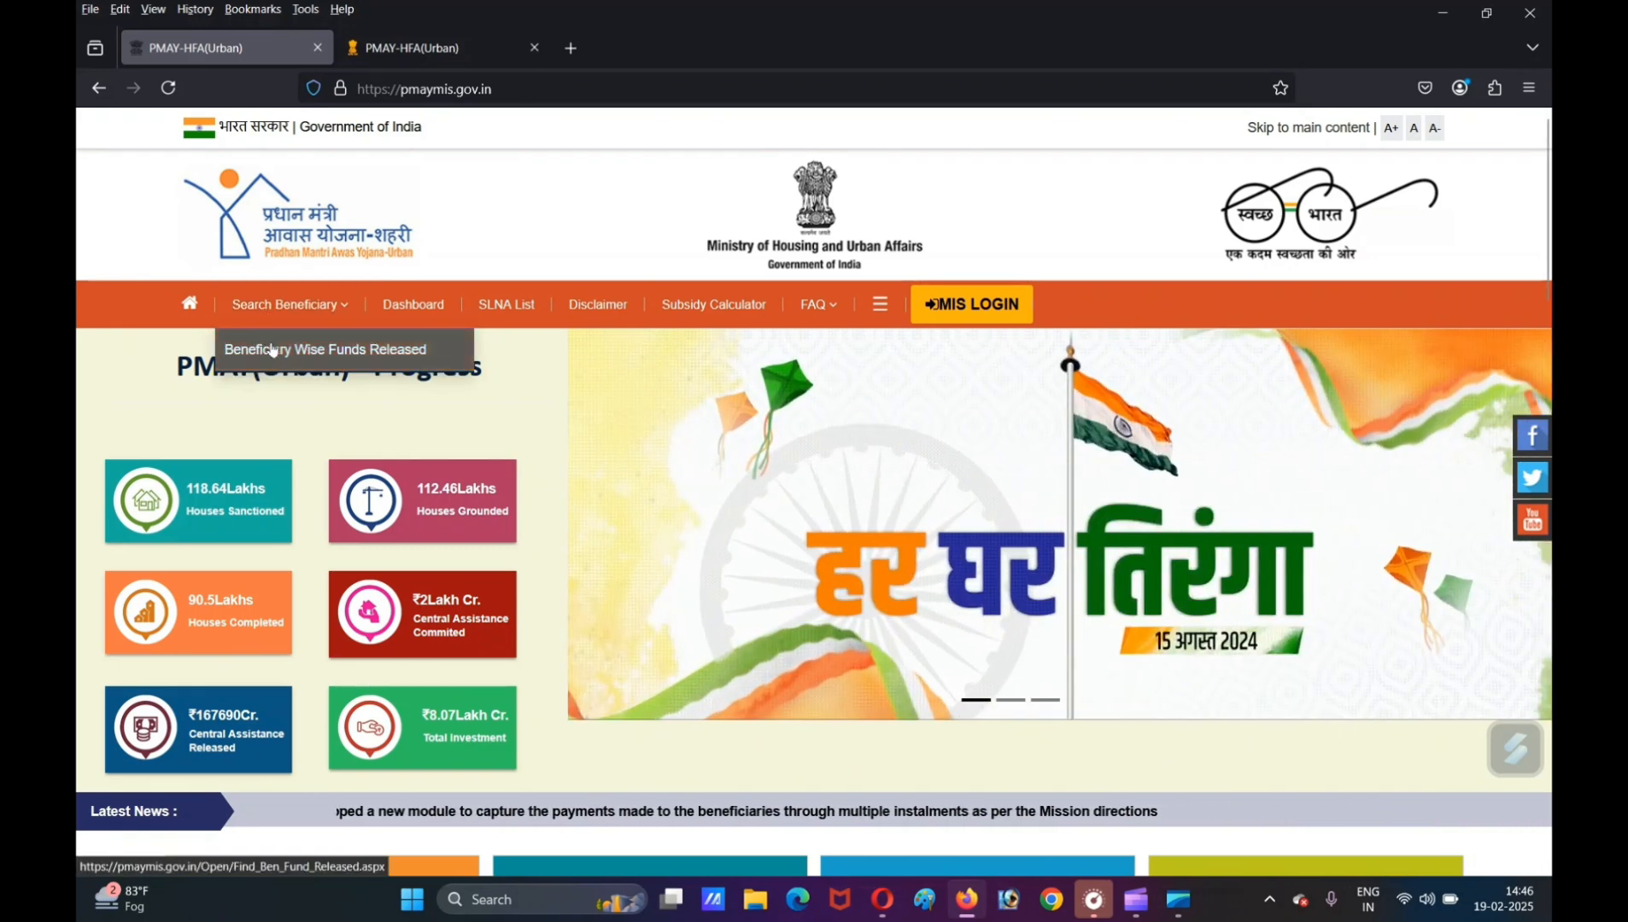
left_click(271, 350)
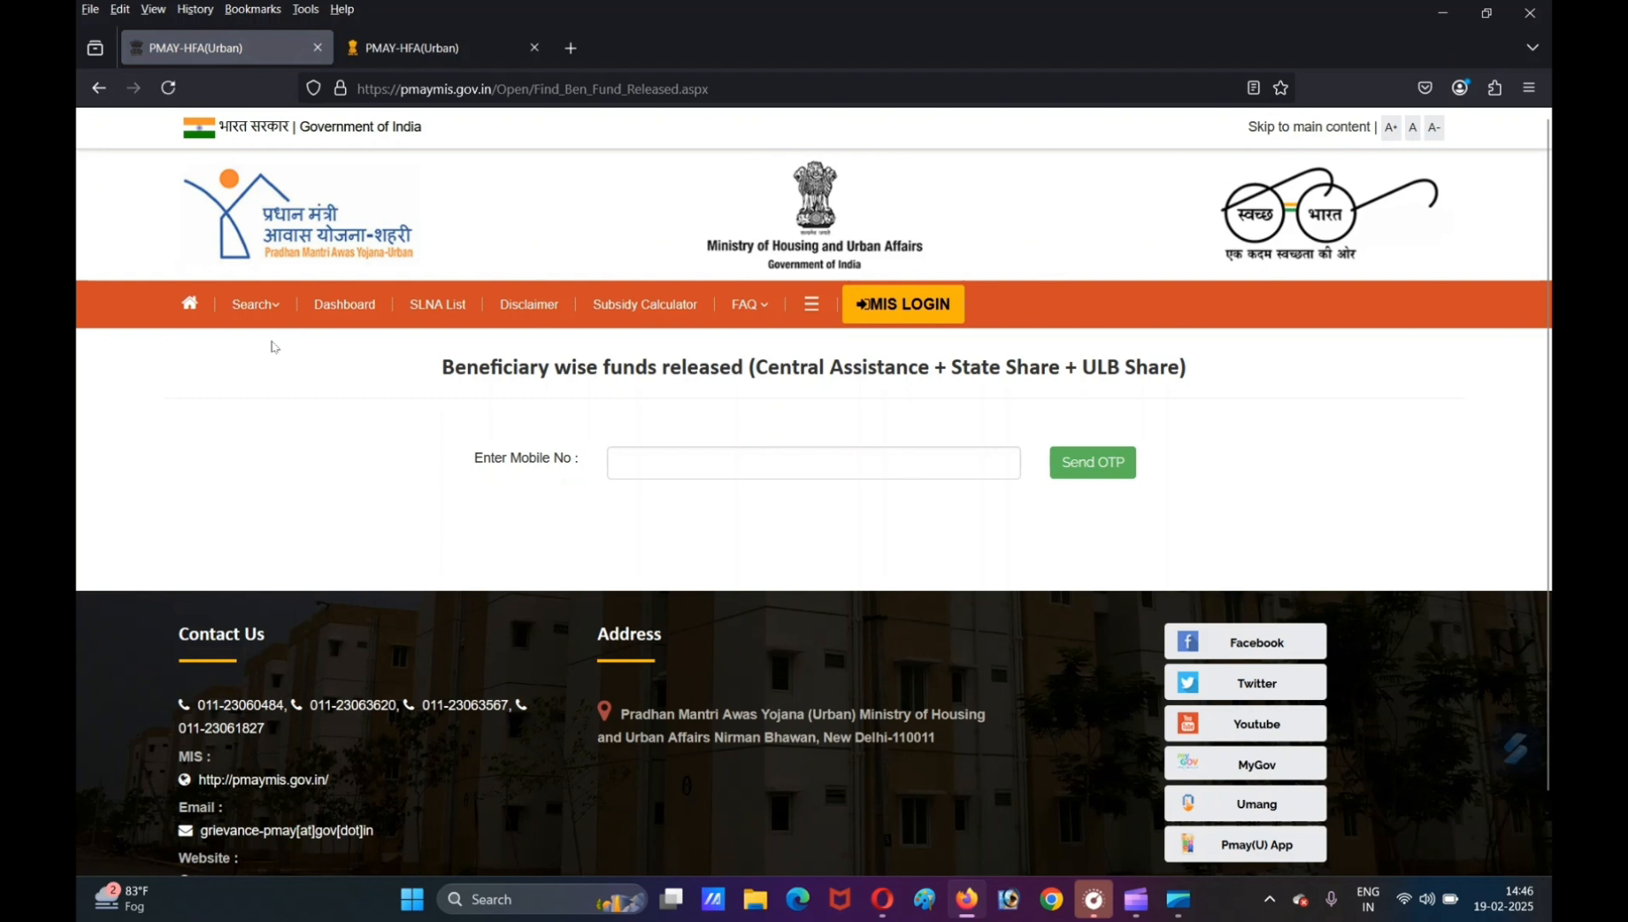
- Enter the beneficiary's mobile number and request a one-time password for it
left_click(662, 459)
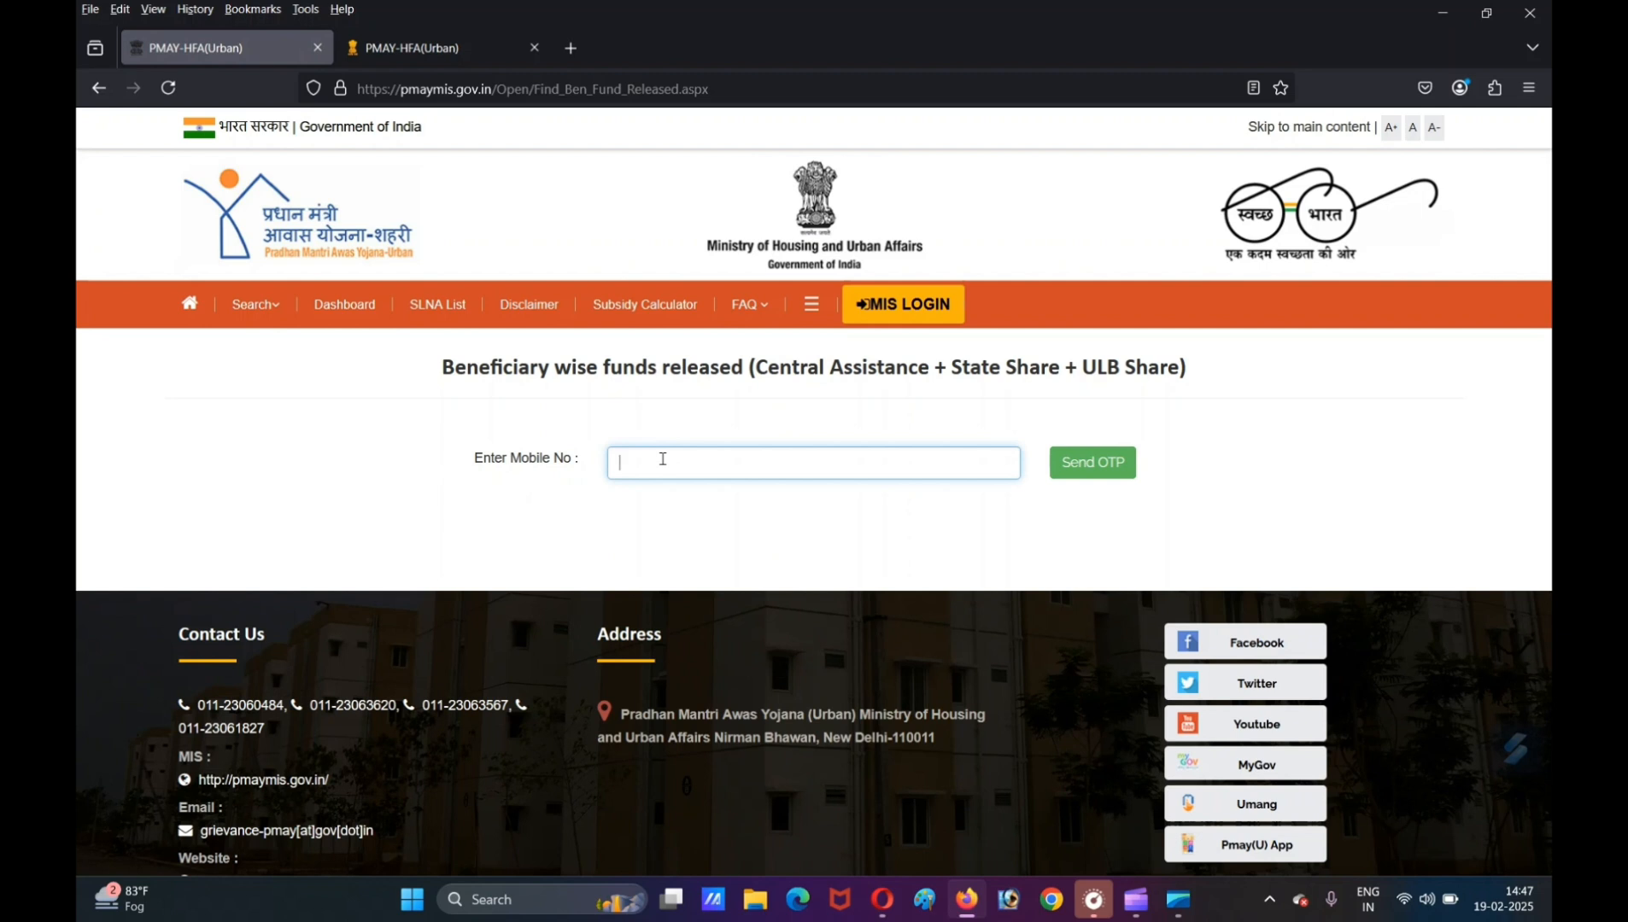
key("ctrl+v")
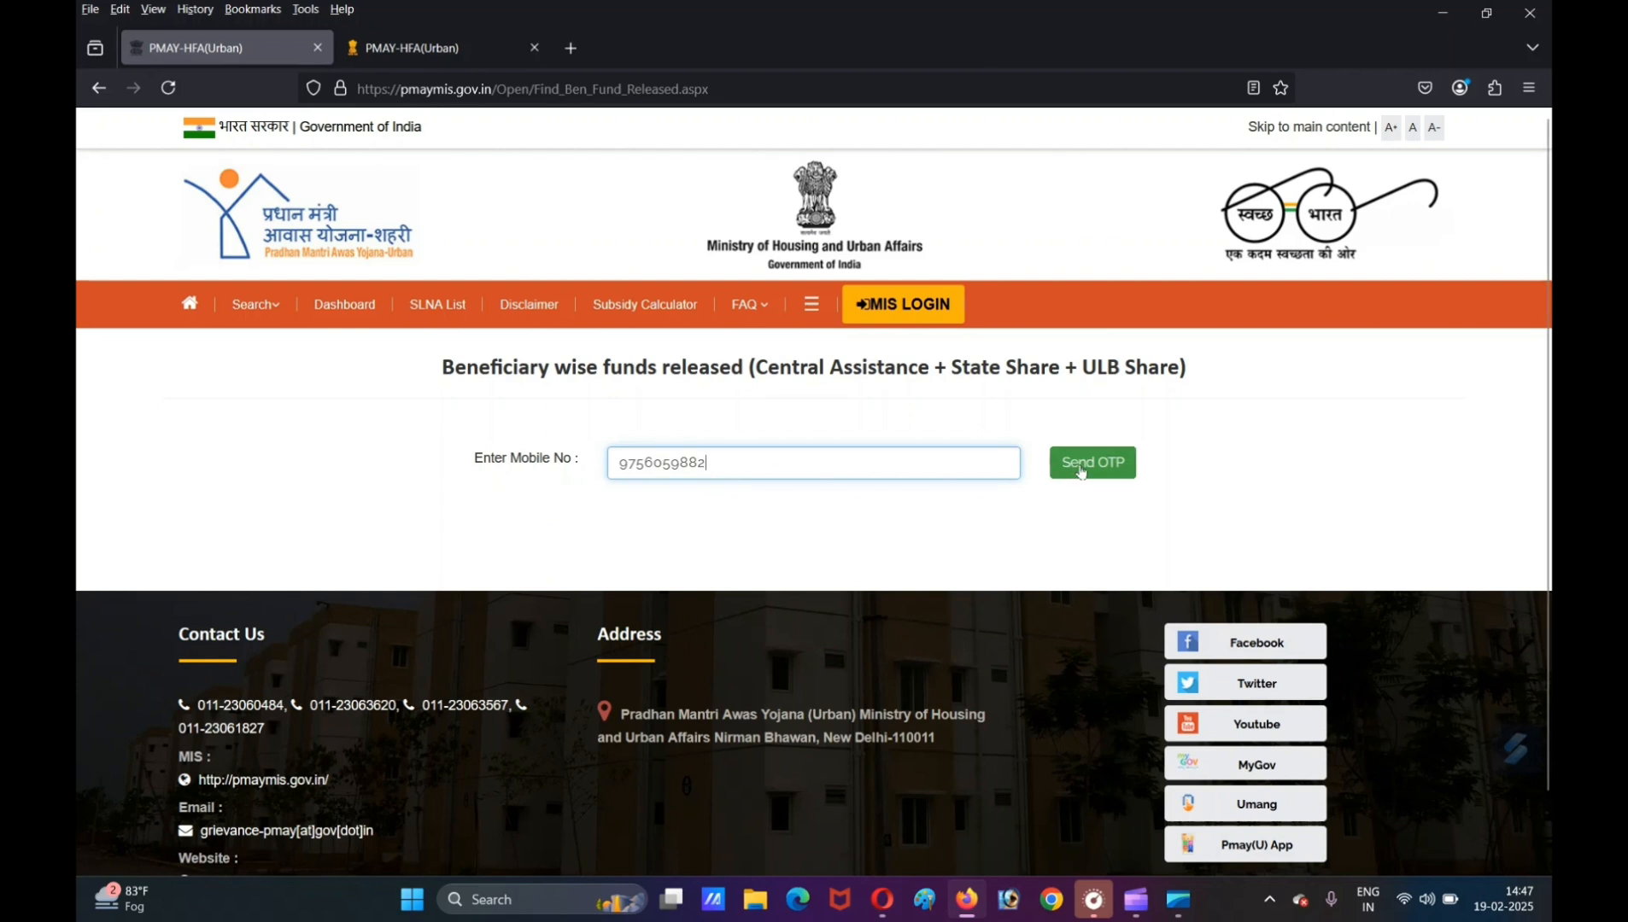
left_click(1080, 470)
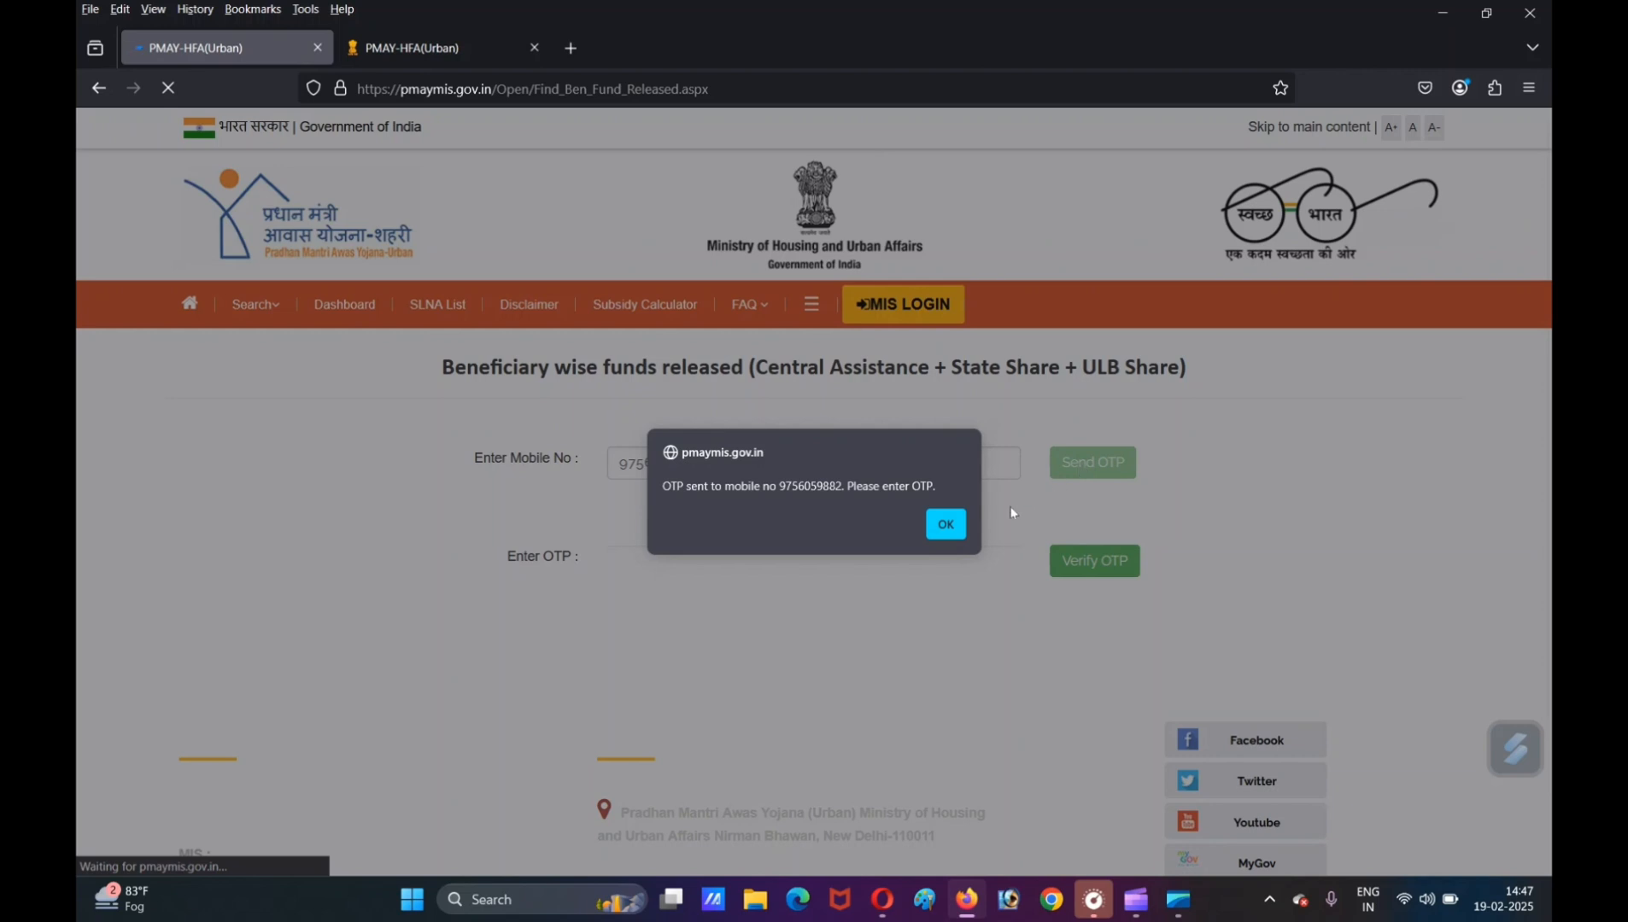
left_click(946, 526)
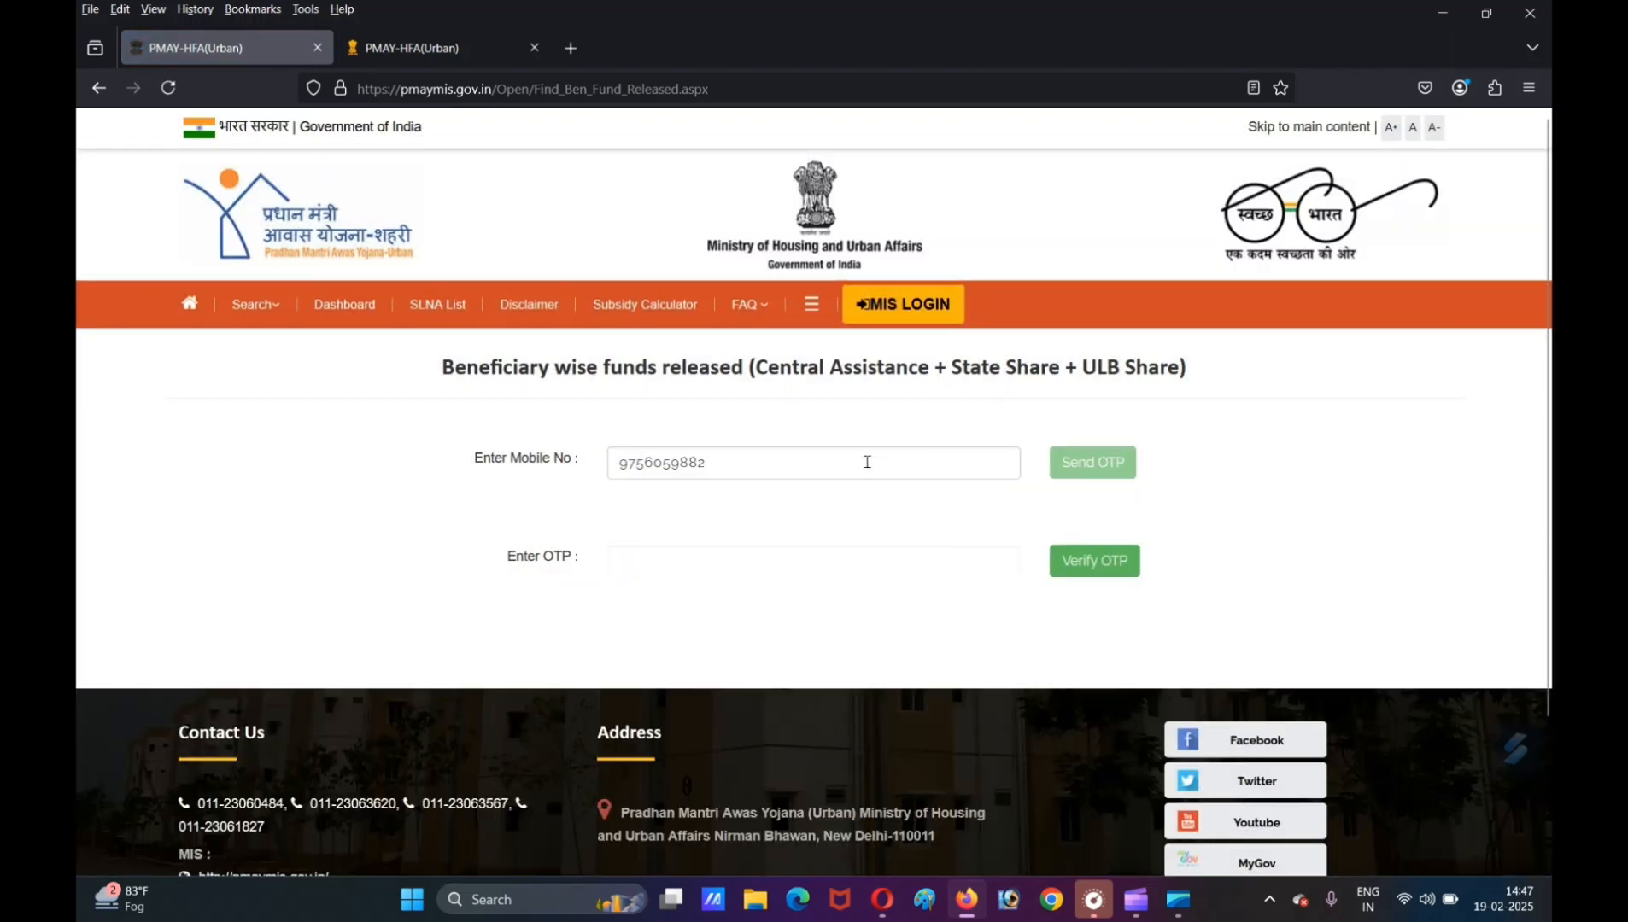
- Enter and verify the one-time password, and review the beneficiary's details and instalment payments
left_click(717, 562)
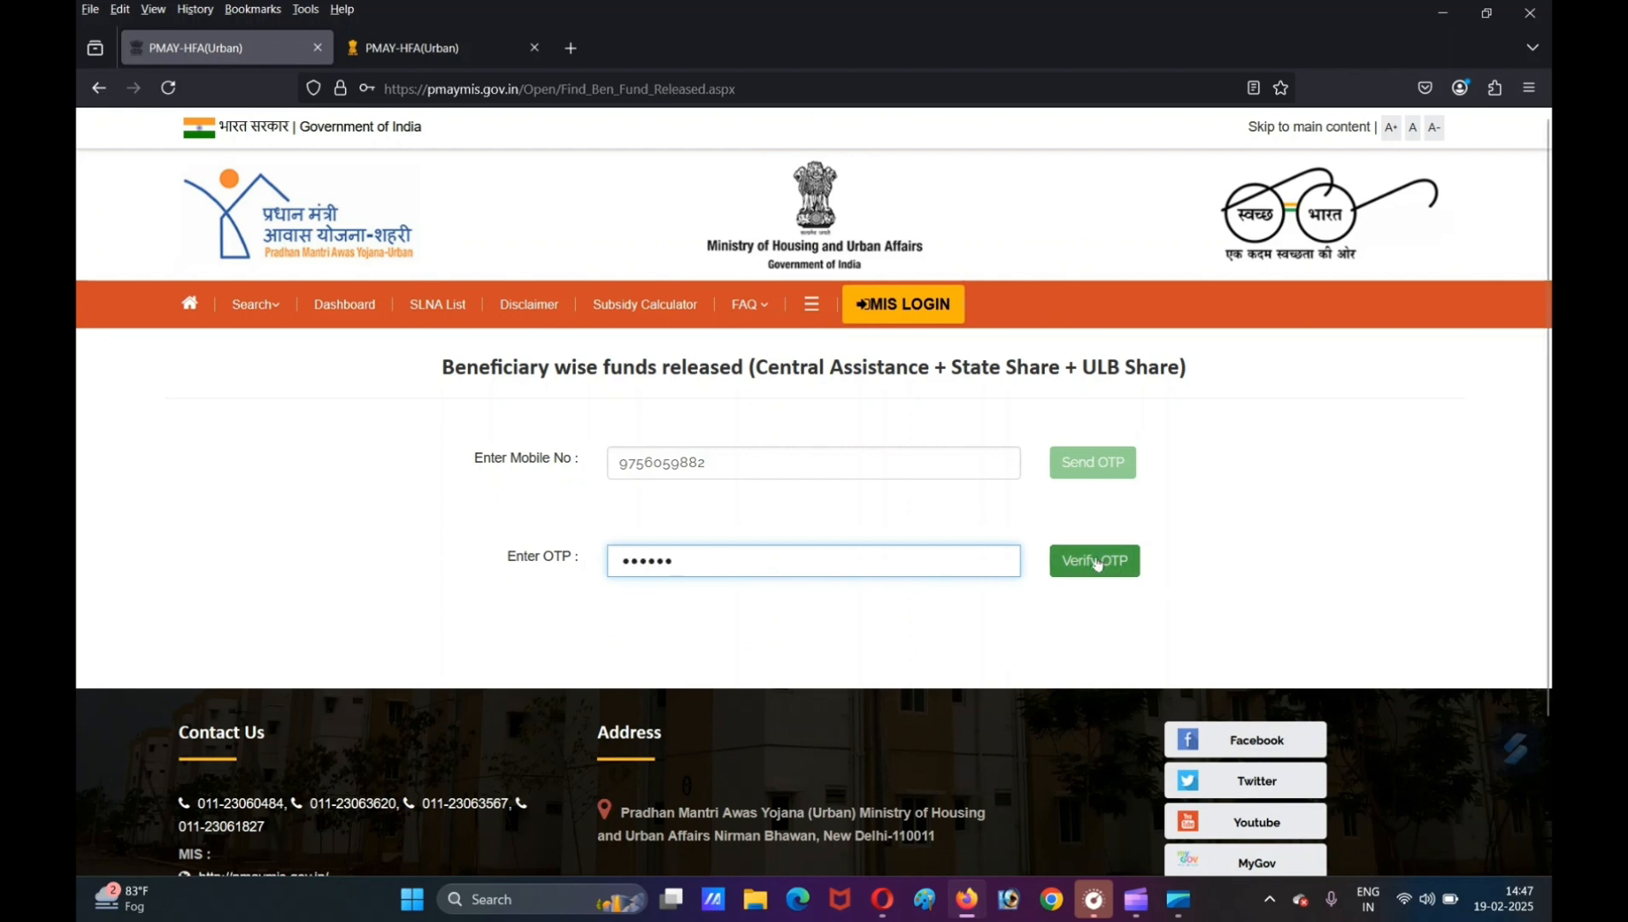
left_click(1096, 563)
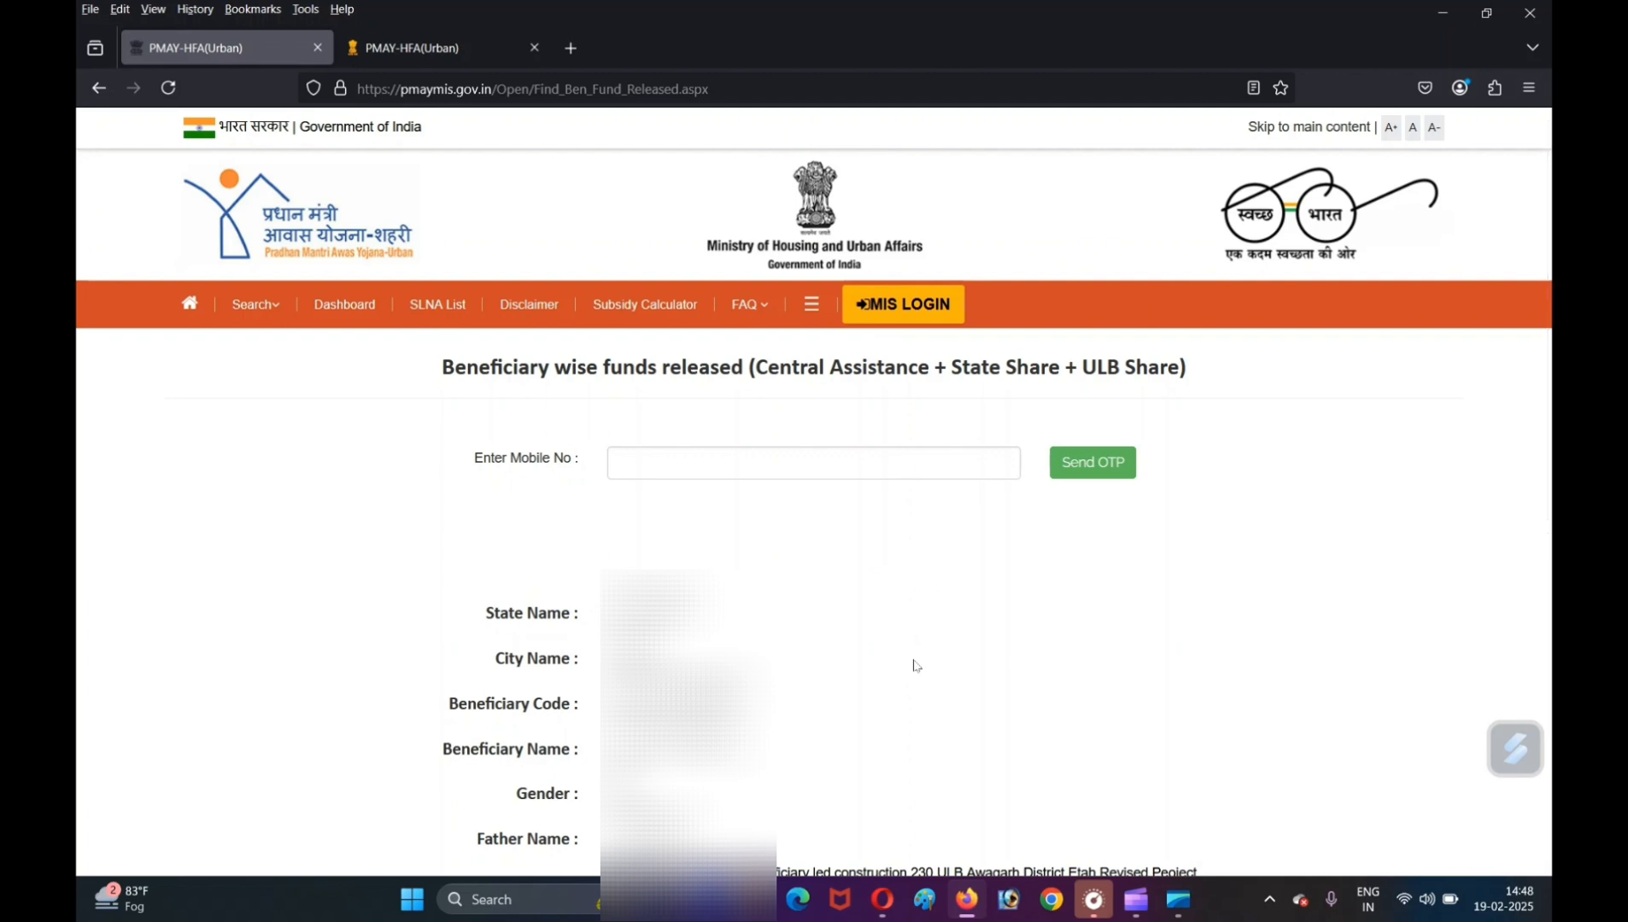
scroll(1493, 445, "down", 4)
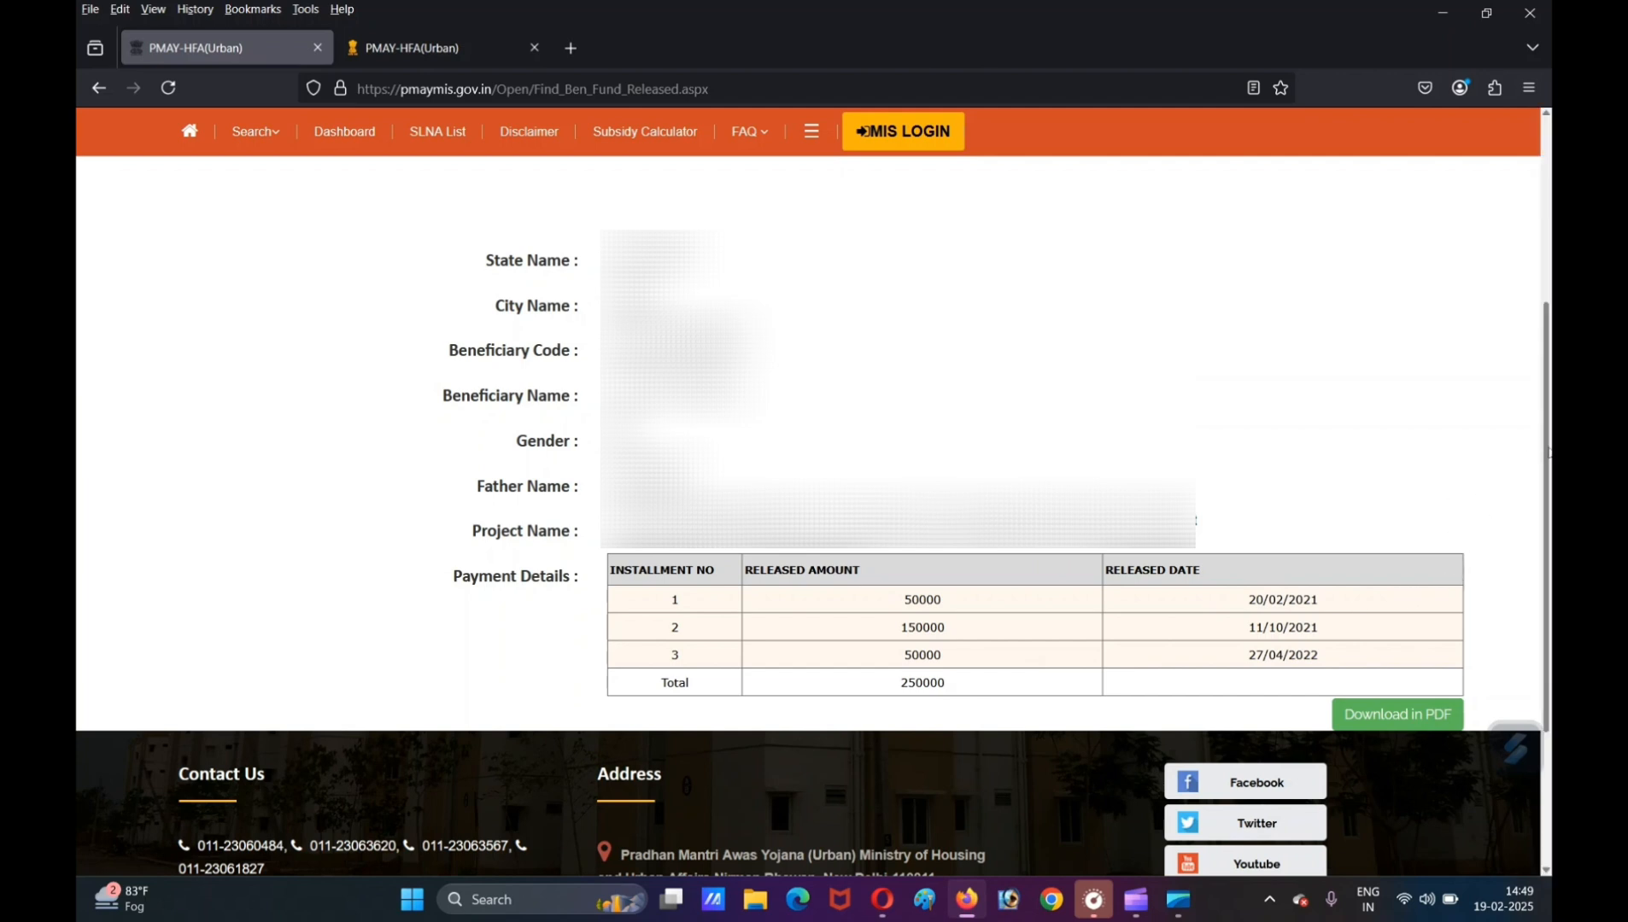
left_click_drag(1548, 452, 1540, 296)
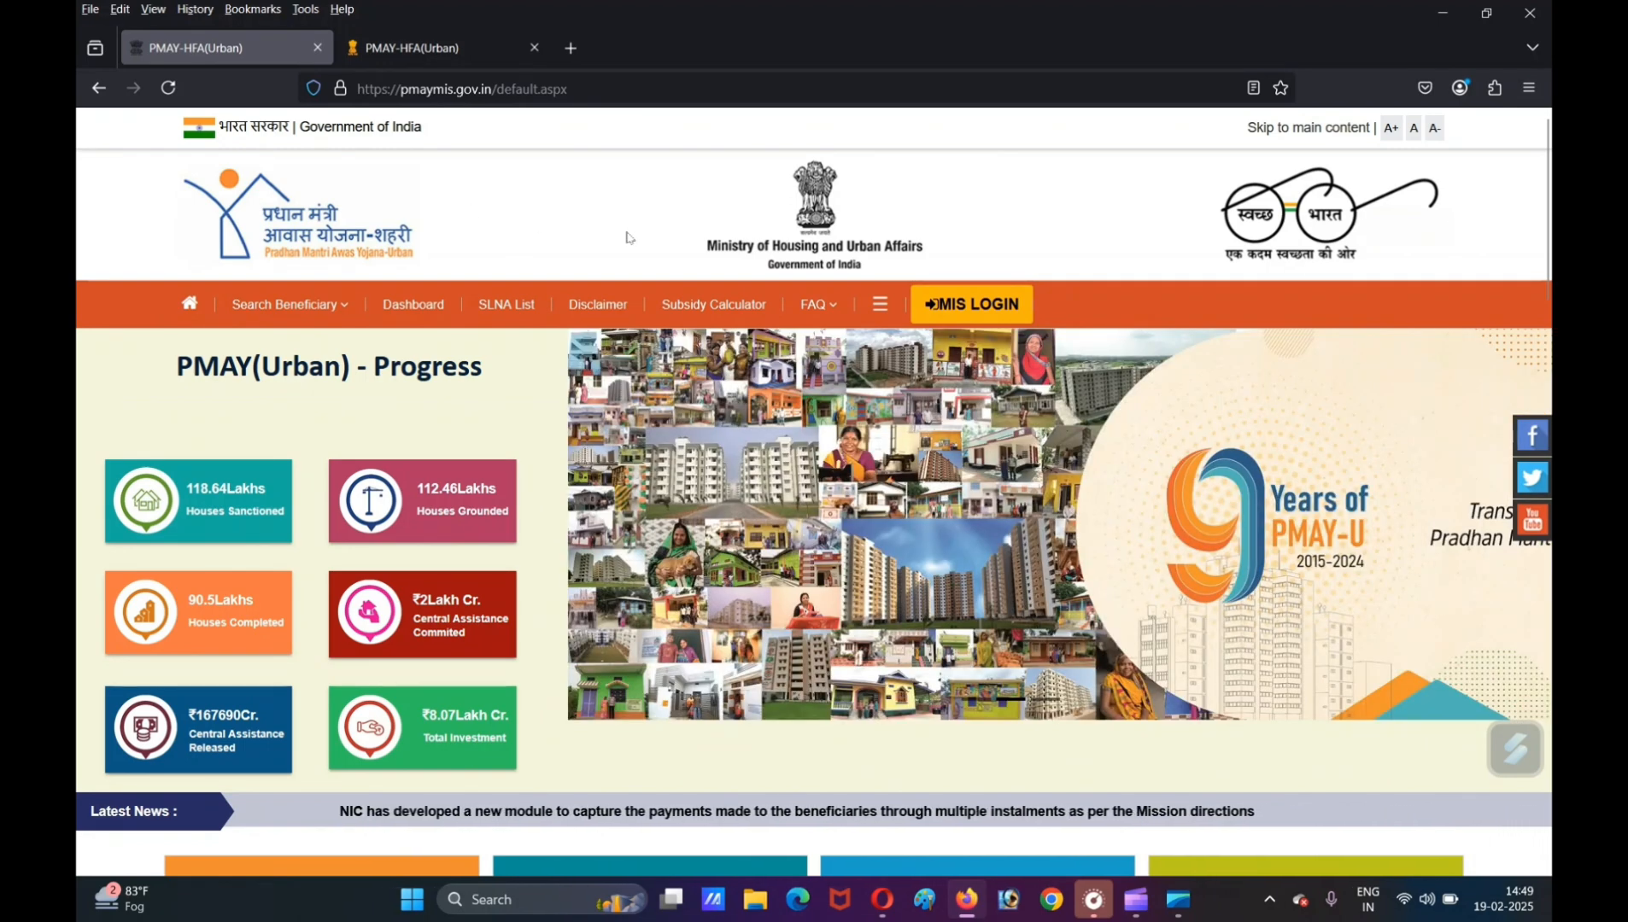
- Go to the PMAY-U 2.0 instructions page, read the four verticals and the note, and proceed to the required documents
key("ctrl+Tab")
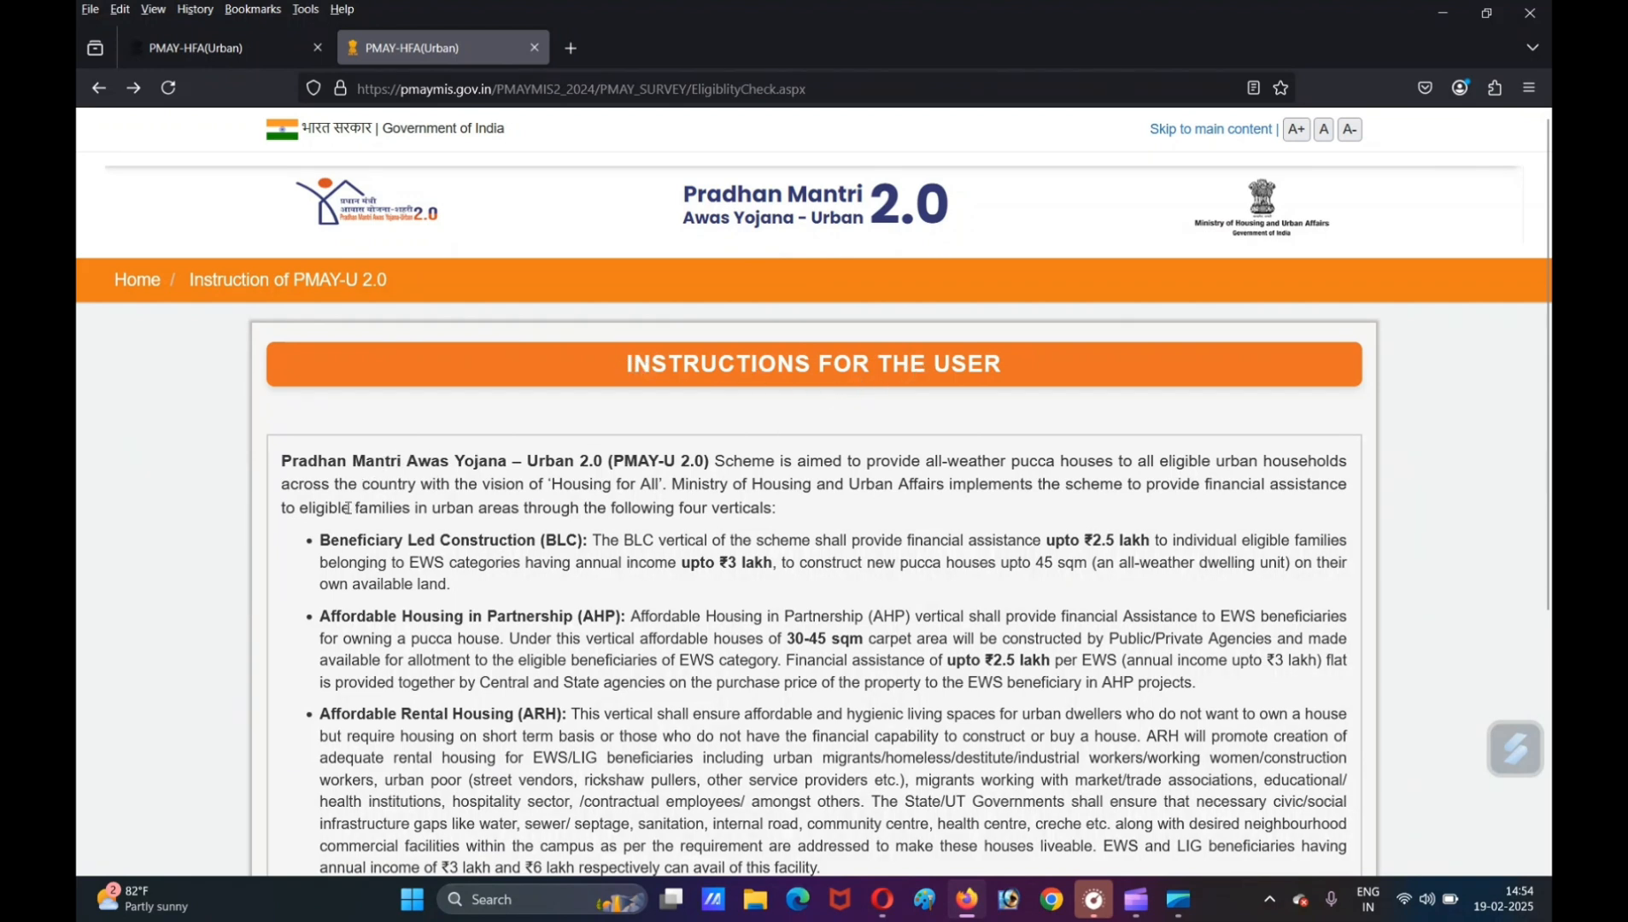
scroll(349, 527, "down", 4)
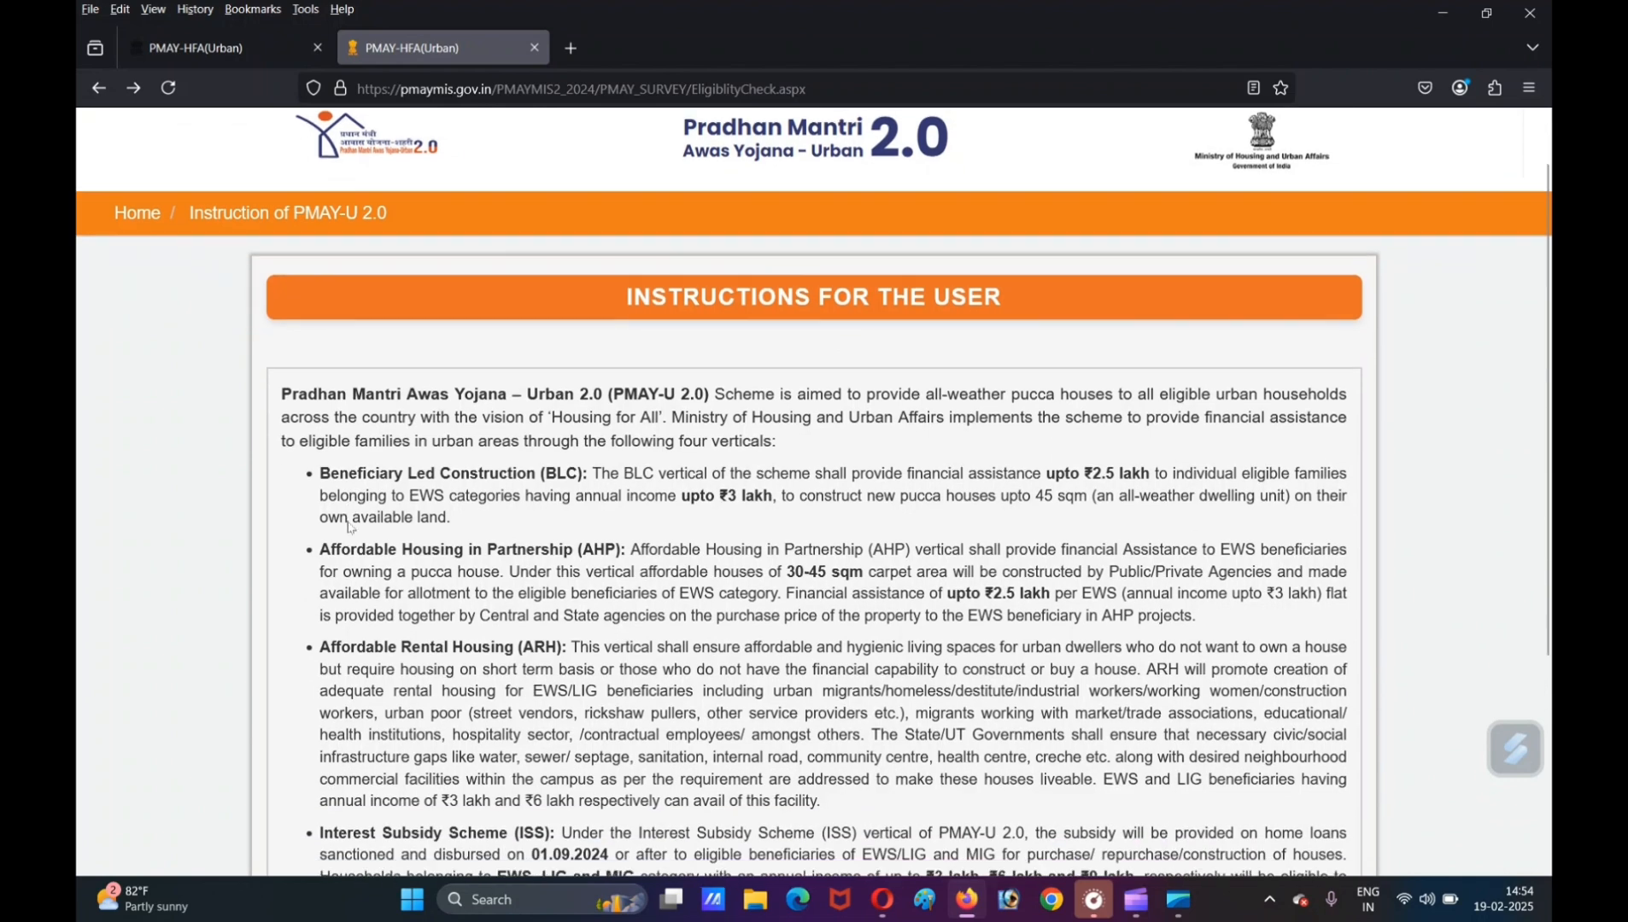
scroll(708, 451, "up", 2)
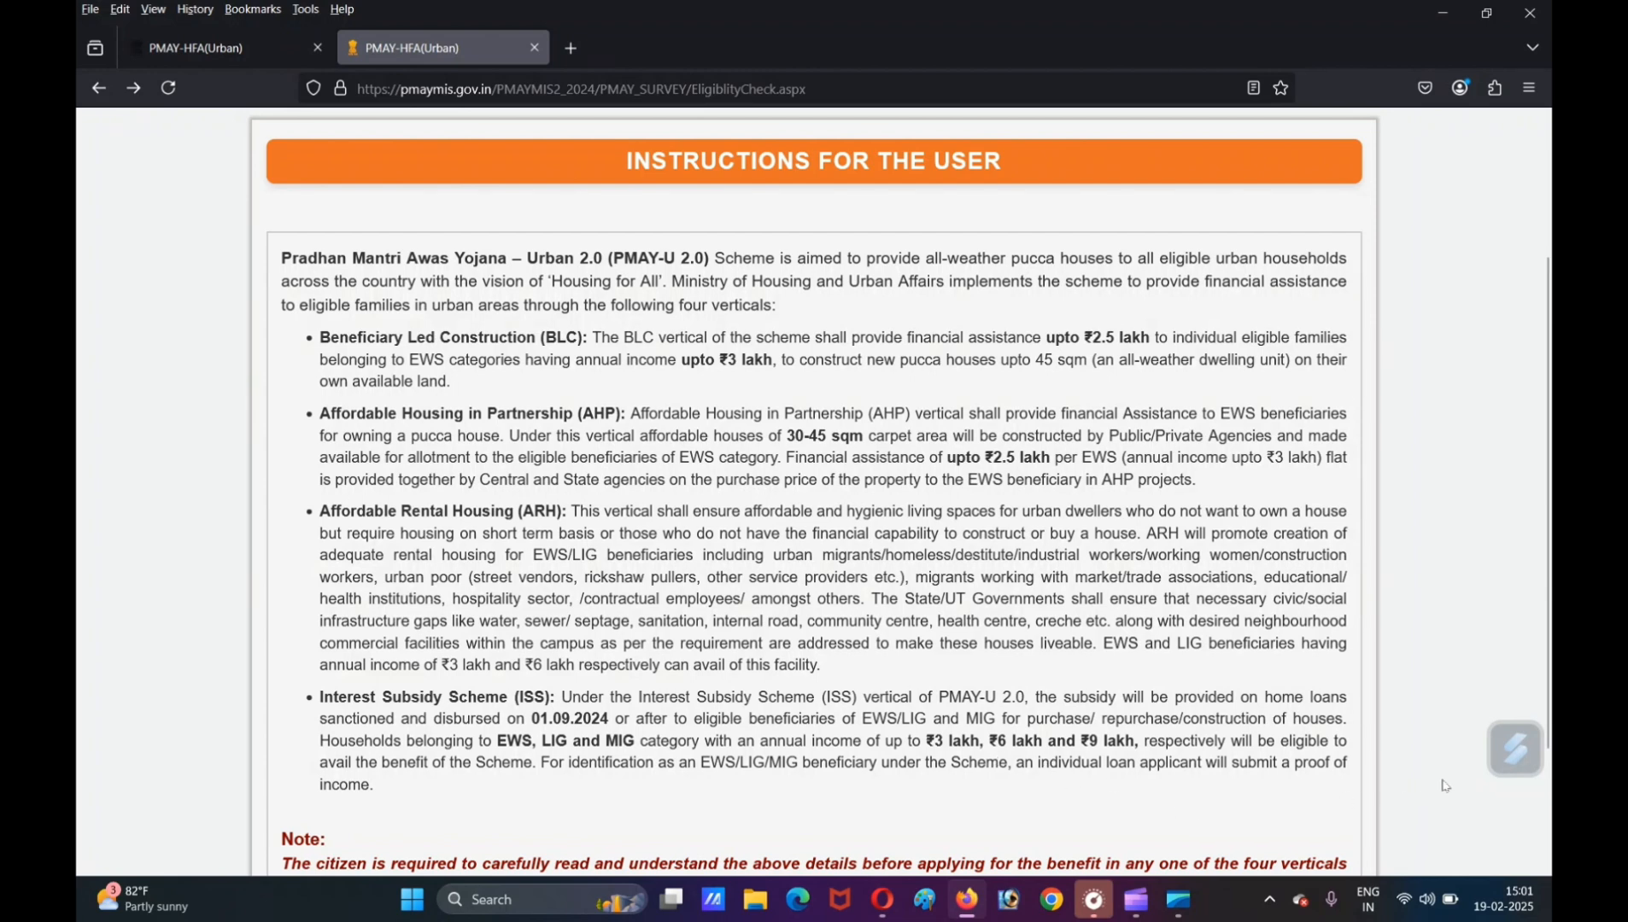
scroll(1443, 784, "down", 2)
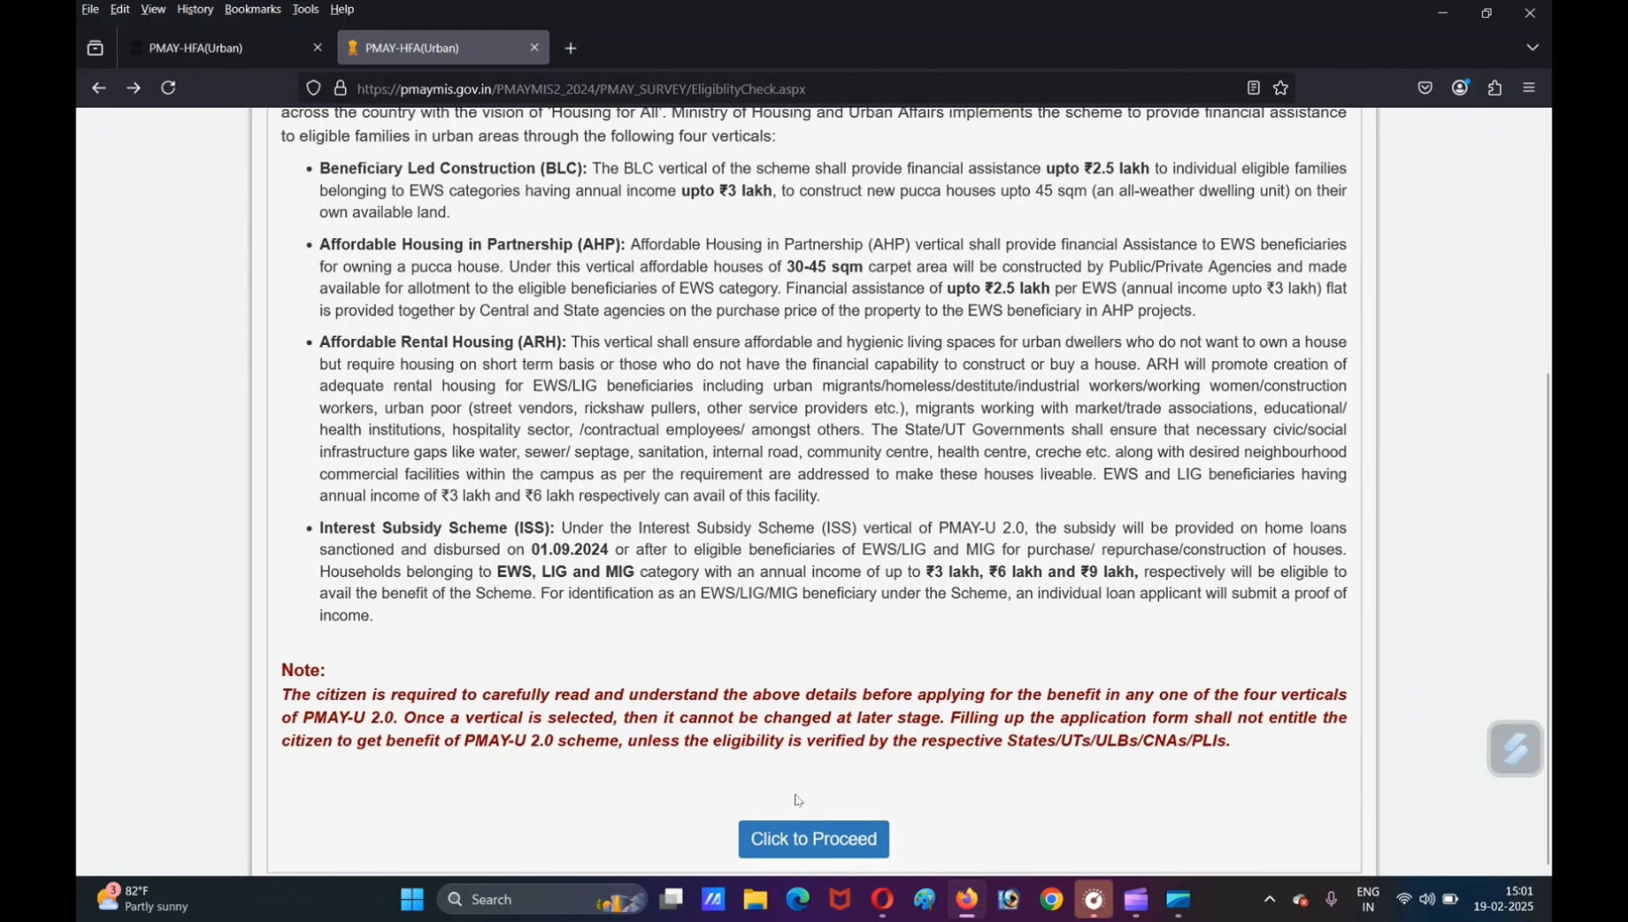
left_click(830, 840)
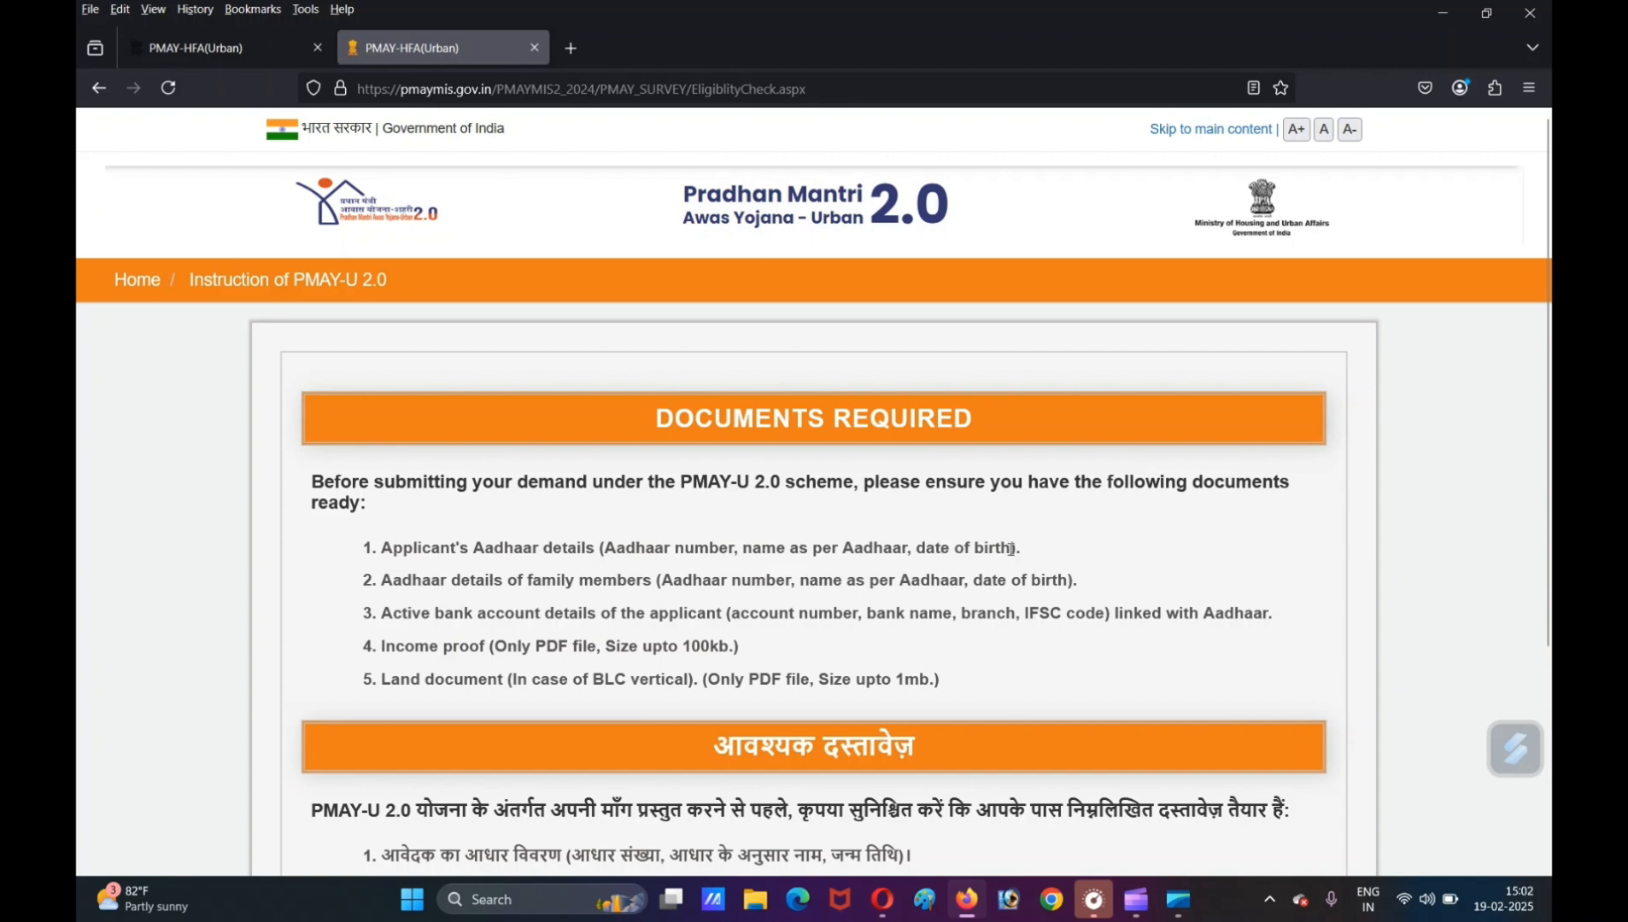
- Read through the list of required documents, from Aadhaar details to the land document, and proceed to the eligibility check form
left_click_drag(1014, 549, 677, 590)
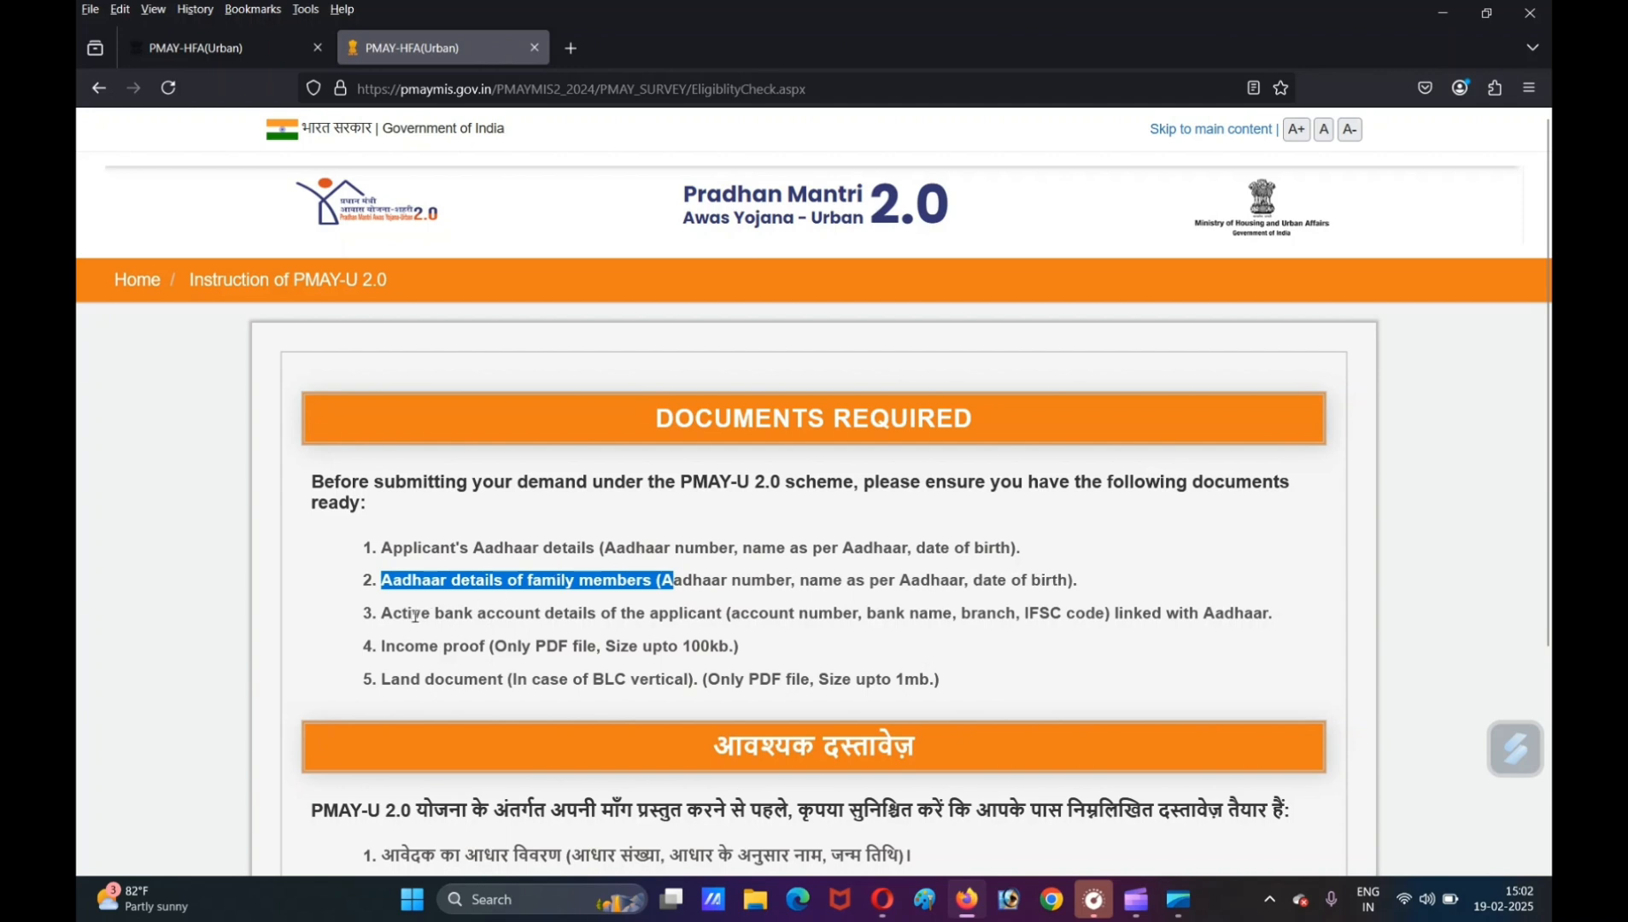
left_click_drag(384, 614, 723, 616)
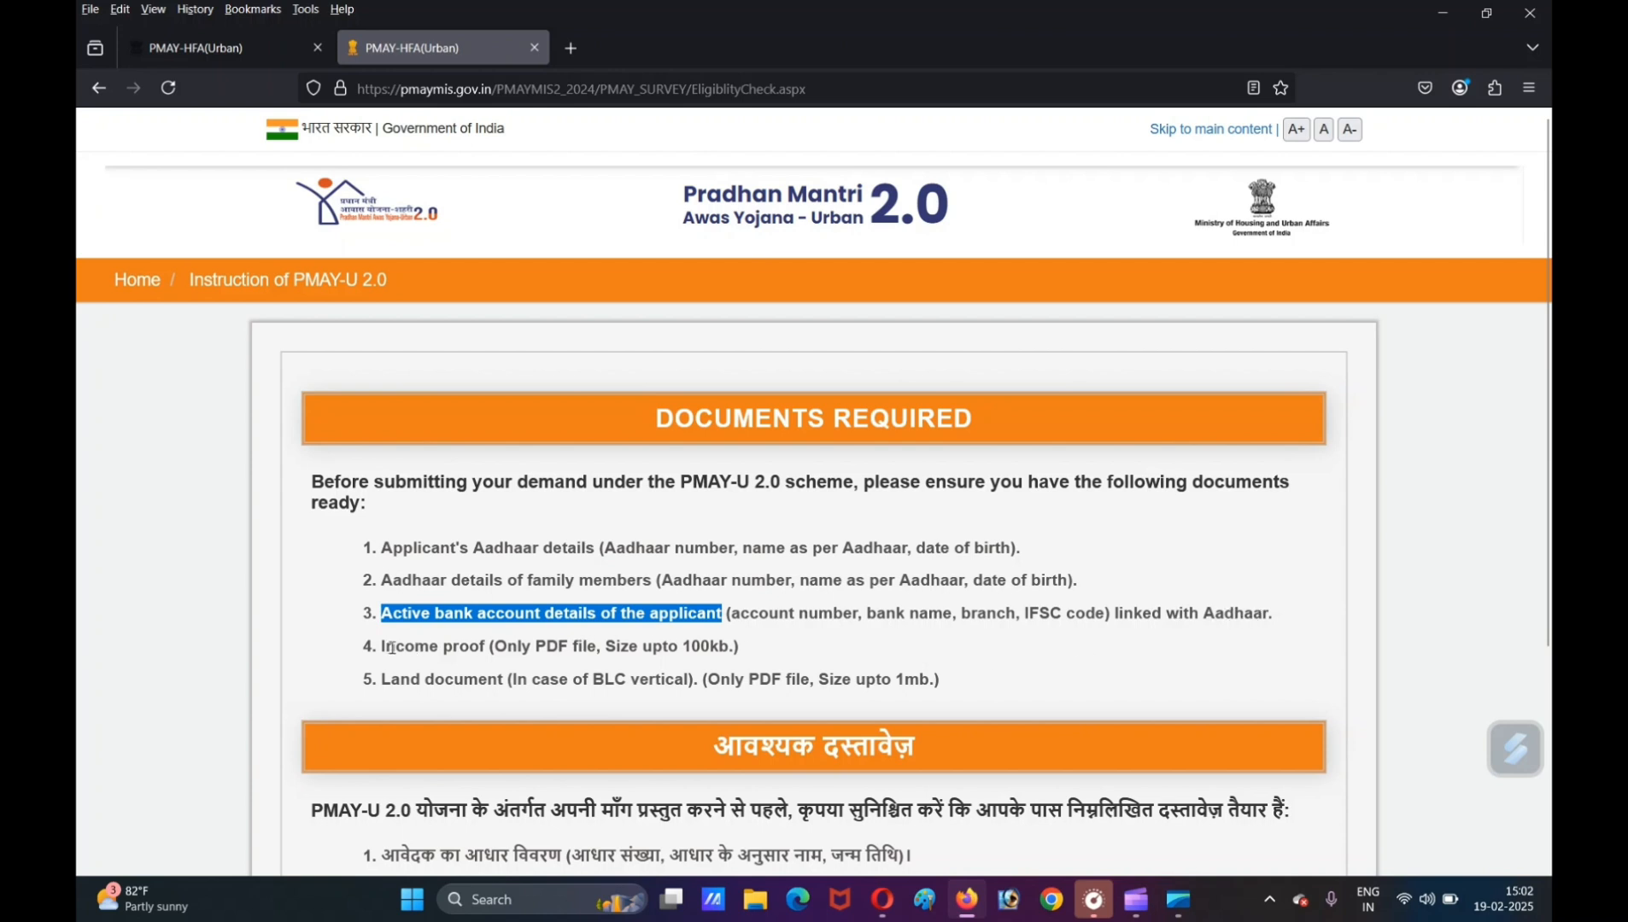
left_click_drag(381, 646, 753, 653)
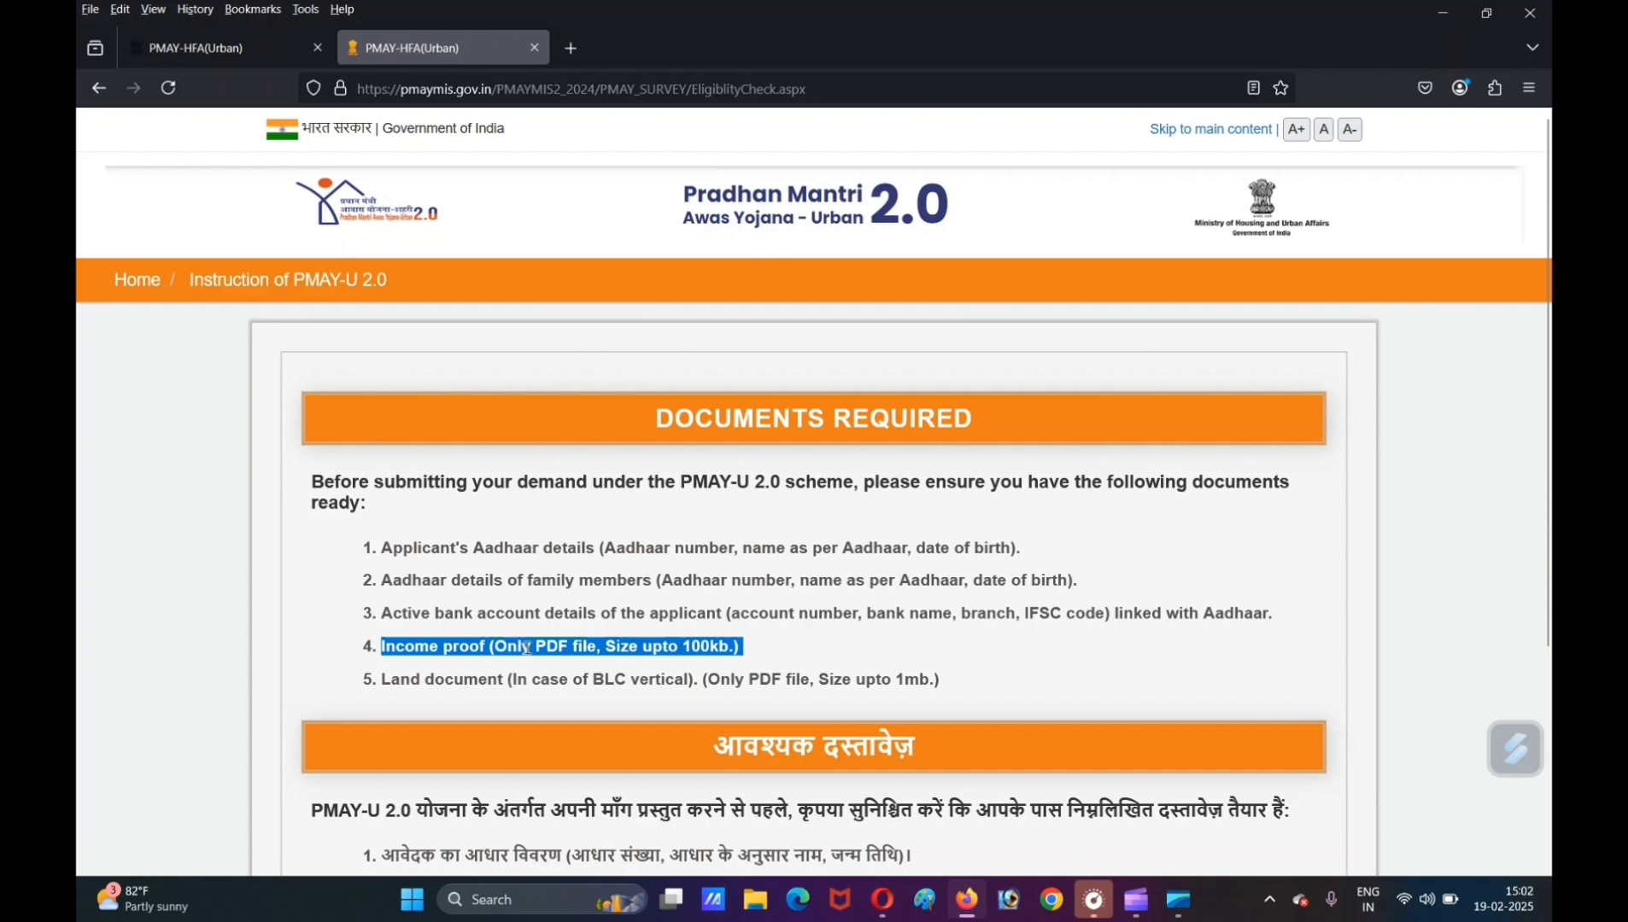
left_click(778, 653)
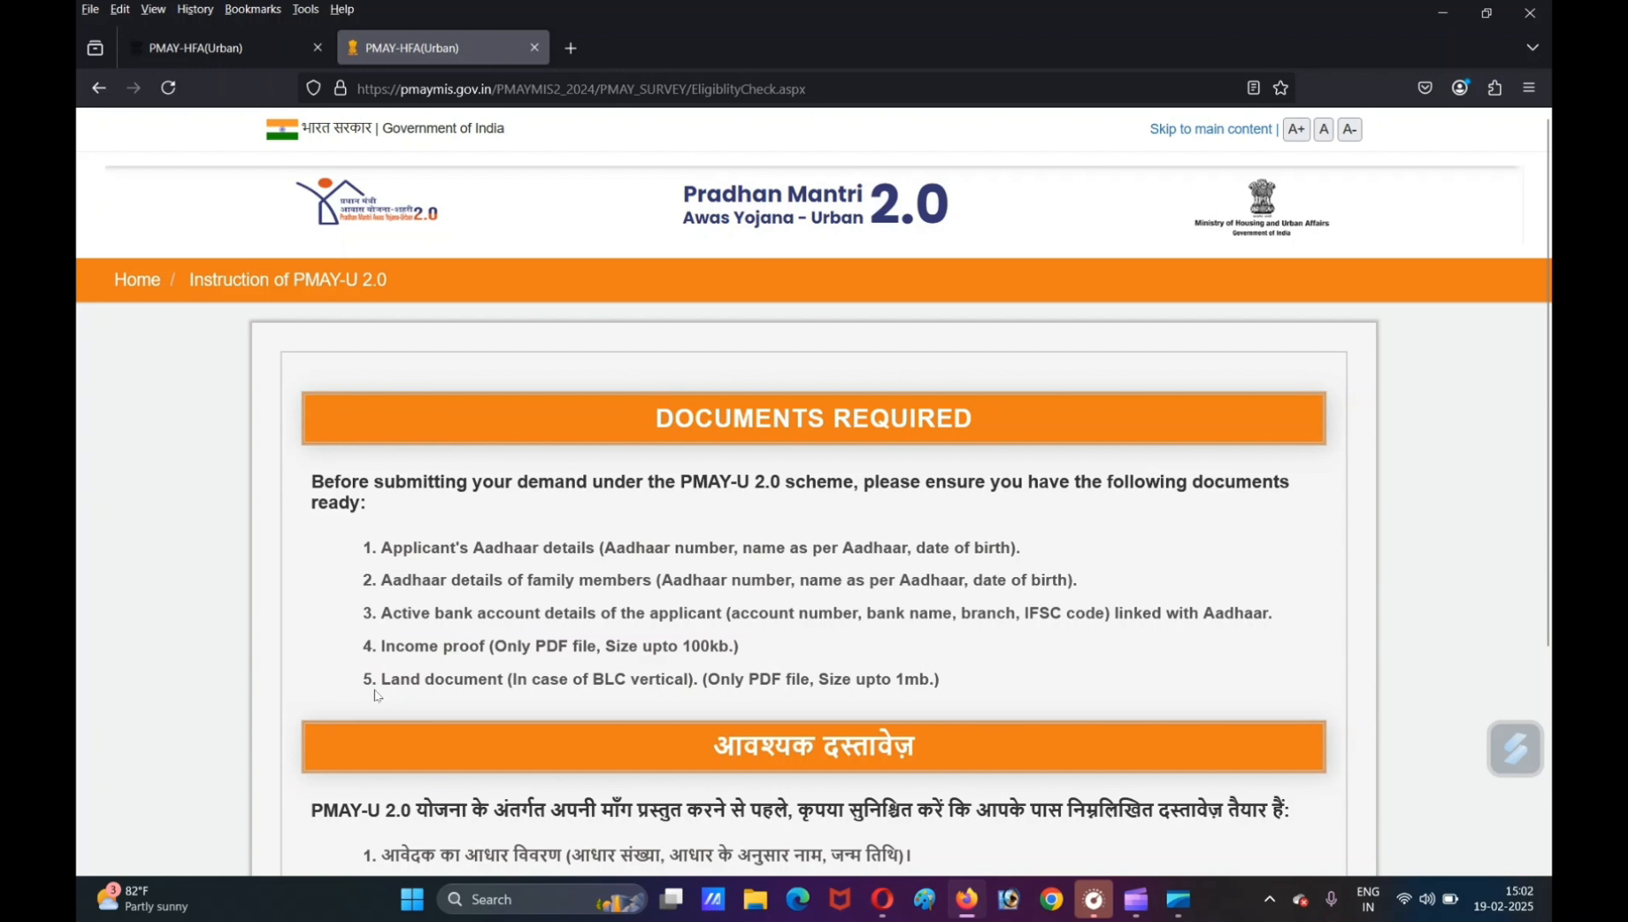
left_click_drag(381, 680, 959, 687)
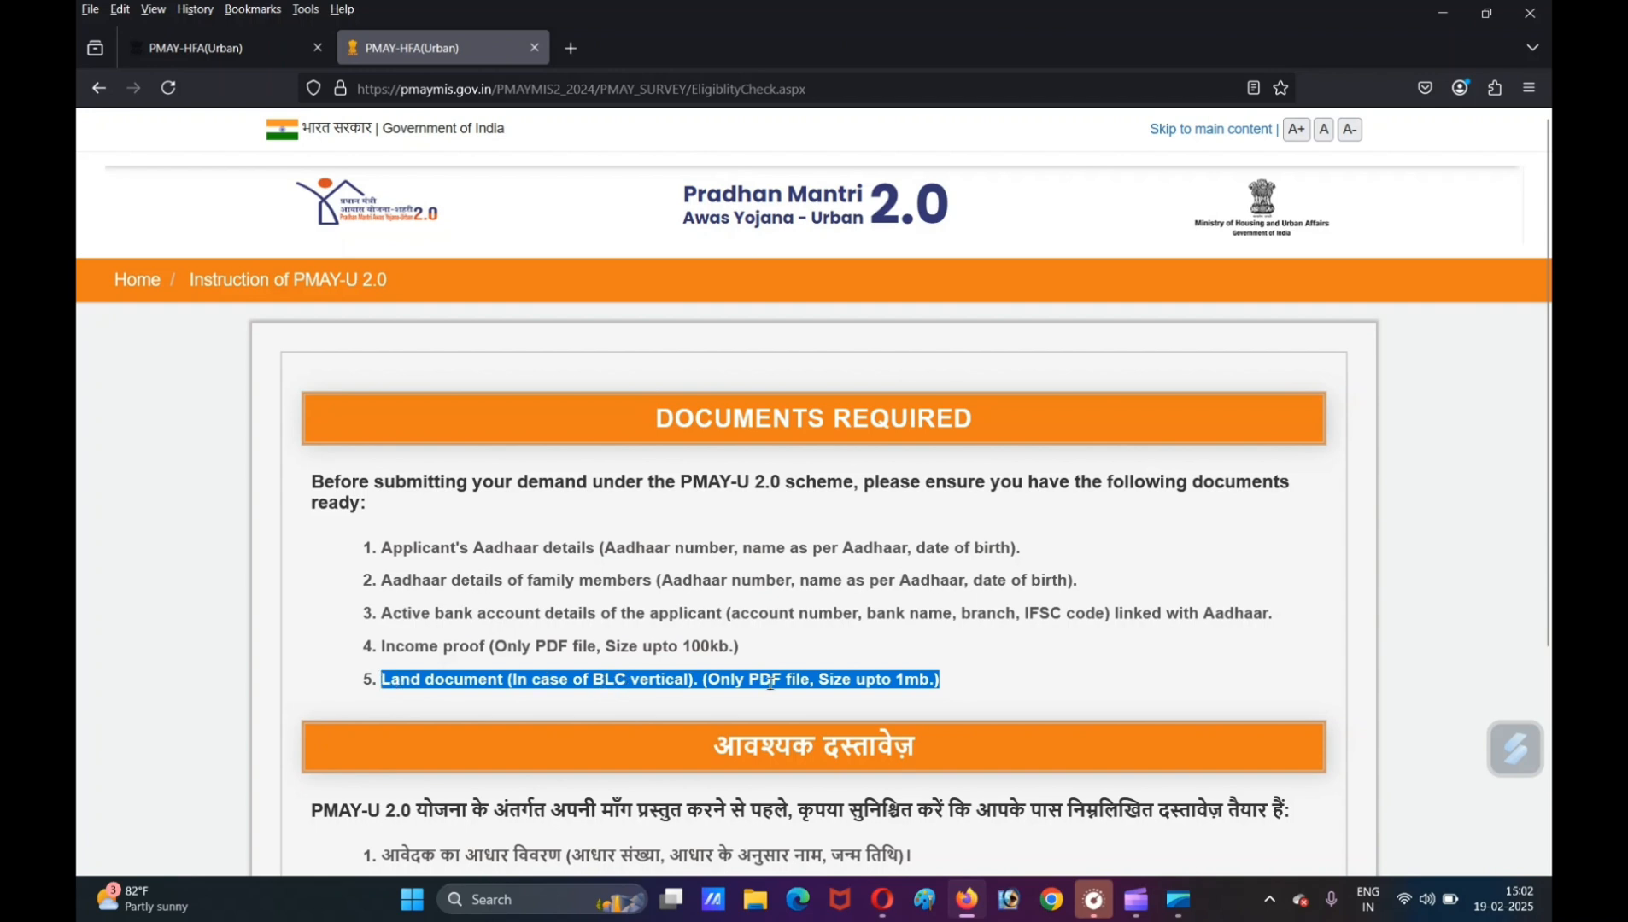
scroll(957, 672, "down", 4)
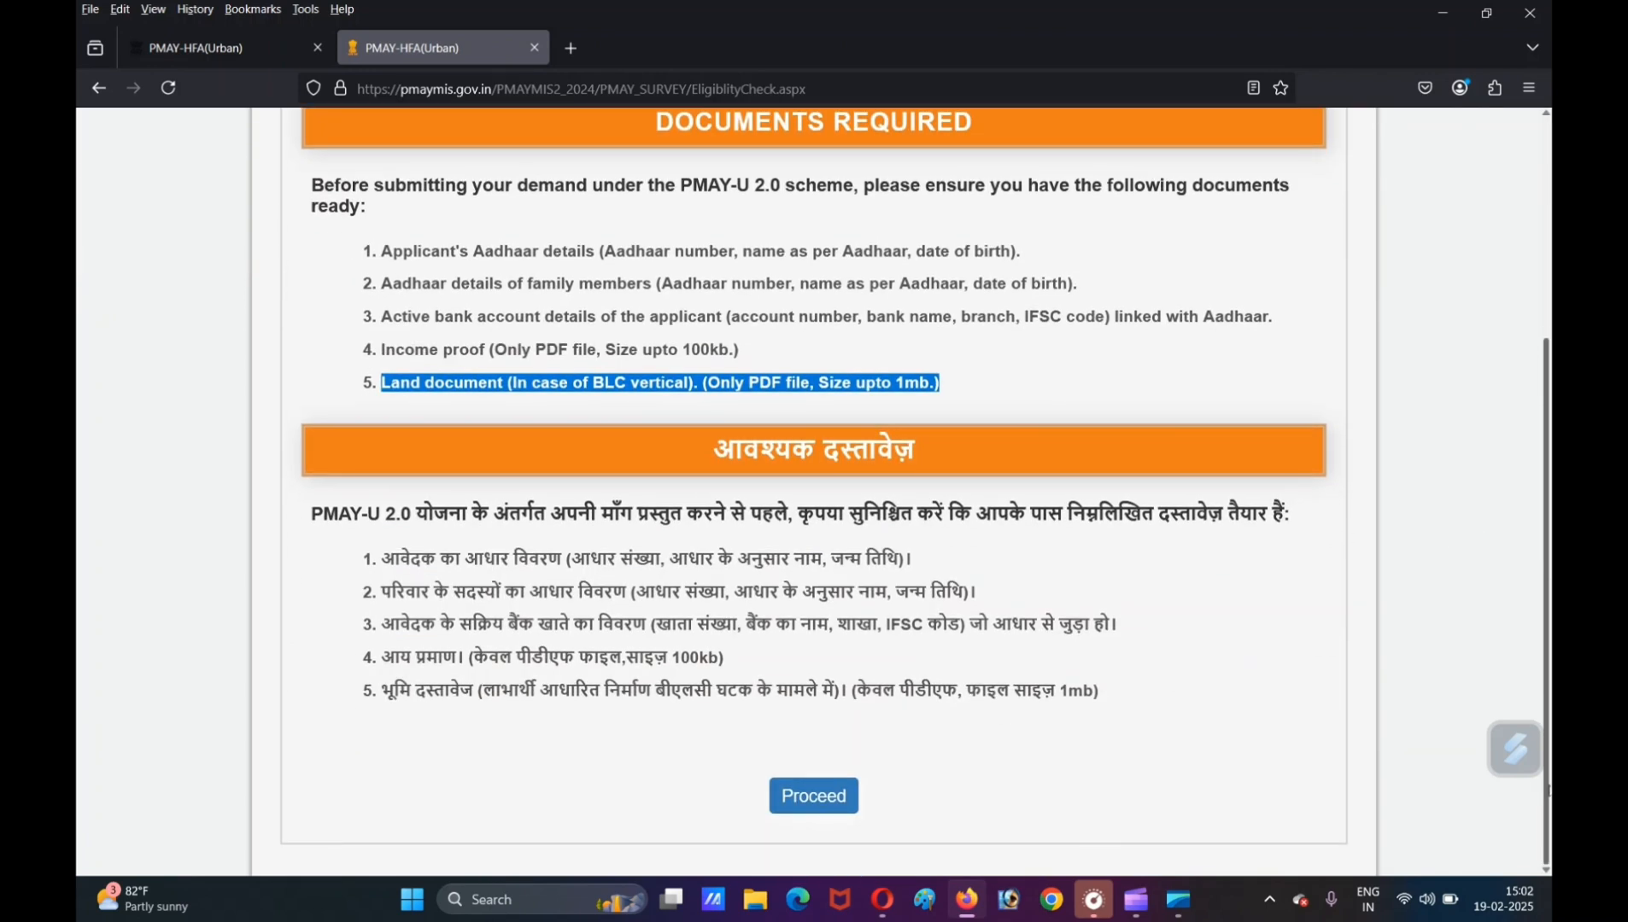
left_click(811, 806)
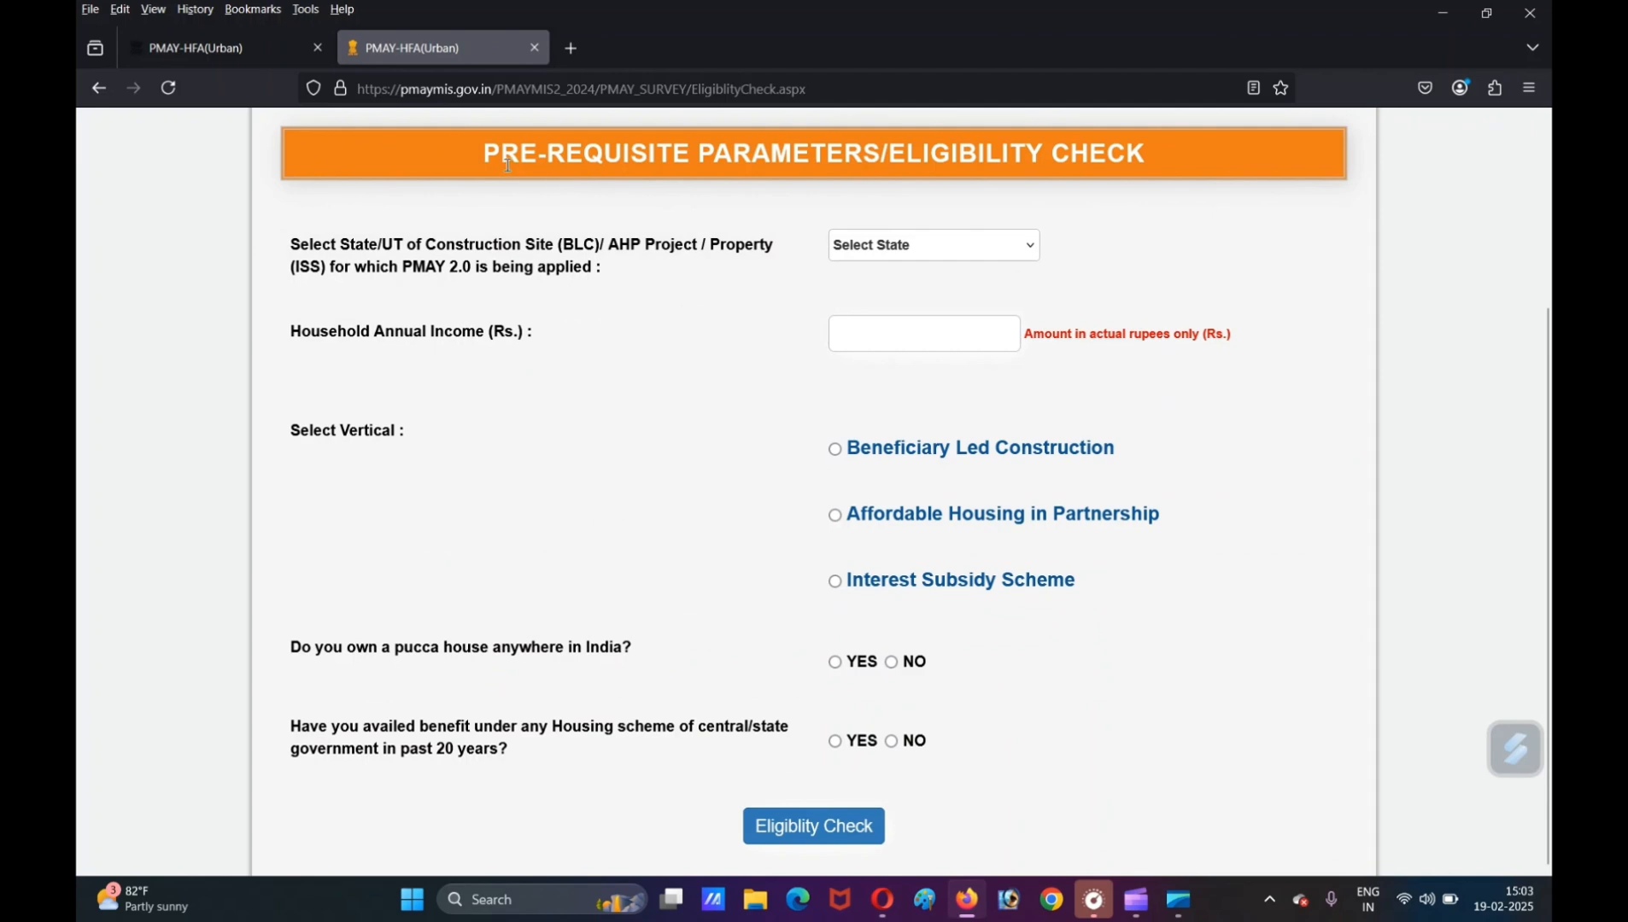
- Select Uttar Pradesh as the state and Beneficiary Led Construction as the vertical in the eligibility form
left_click(863, 260)
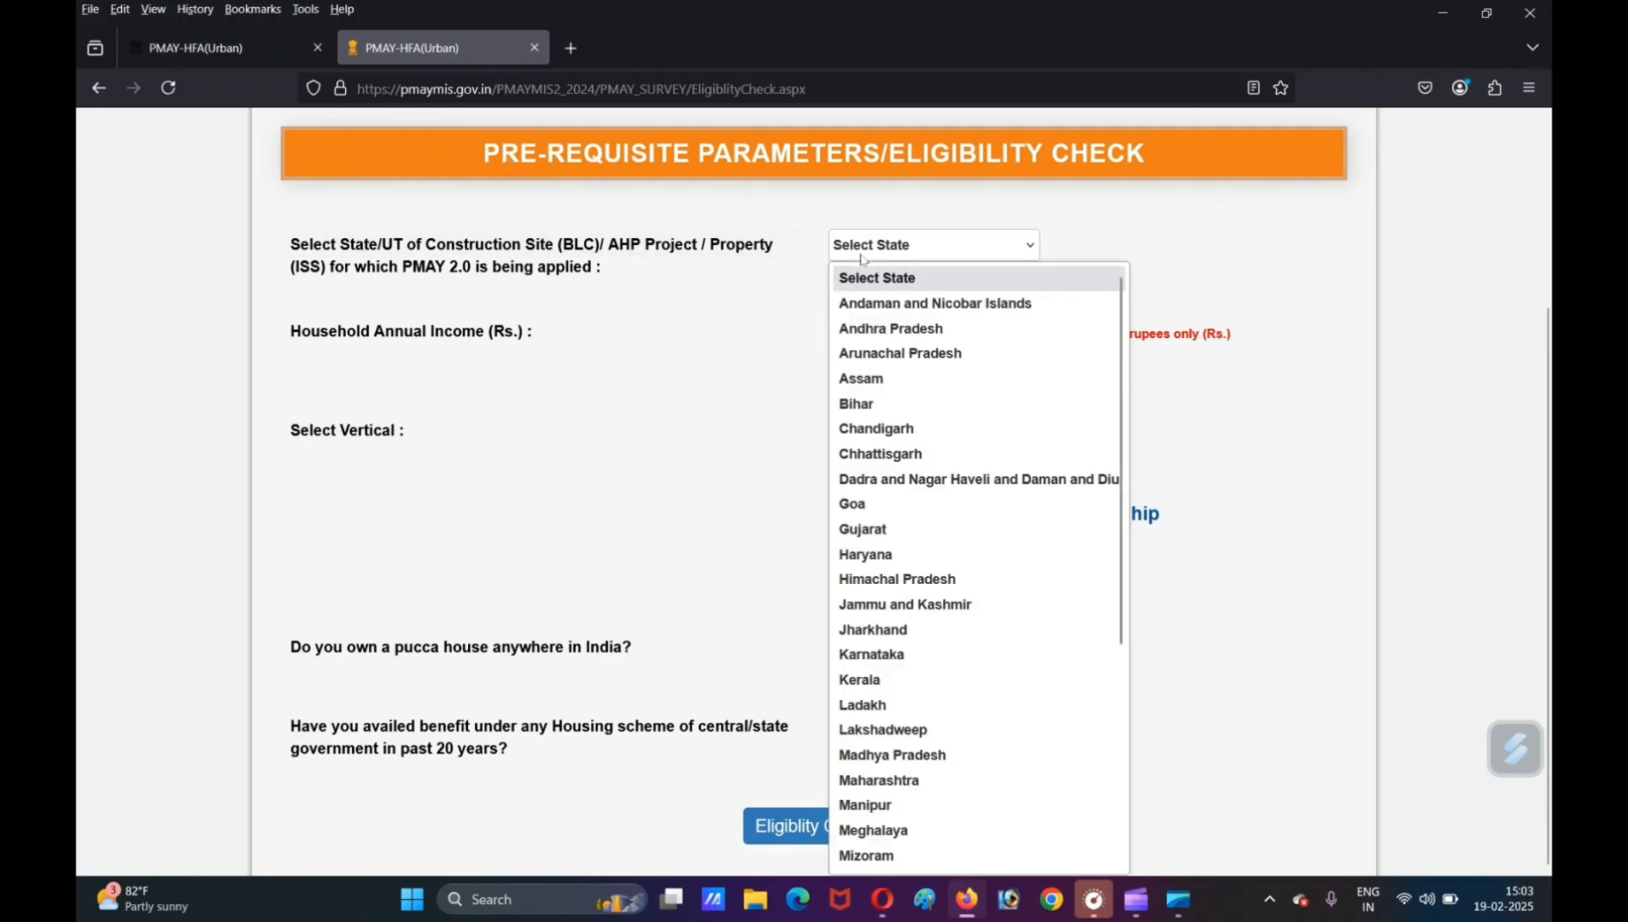
key("u")
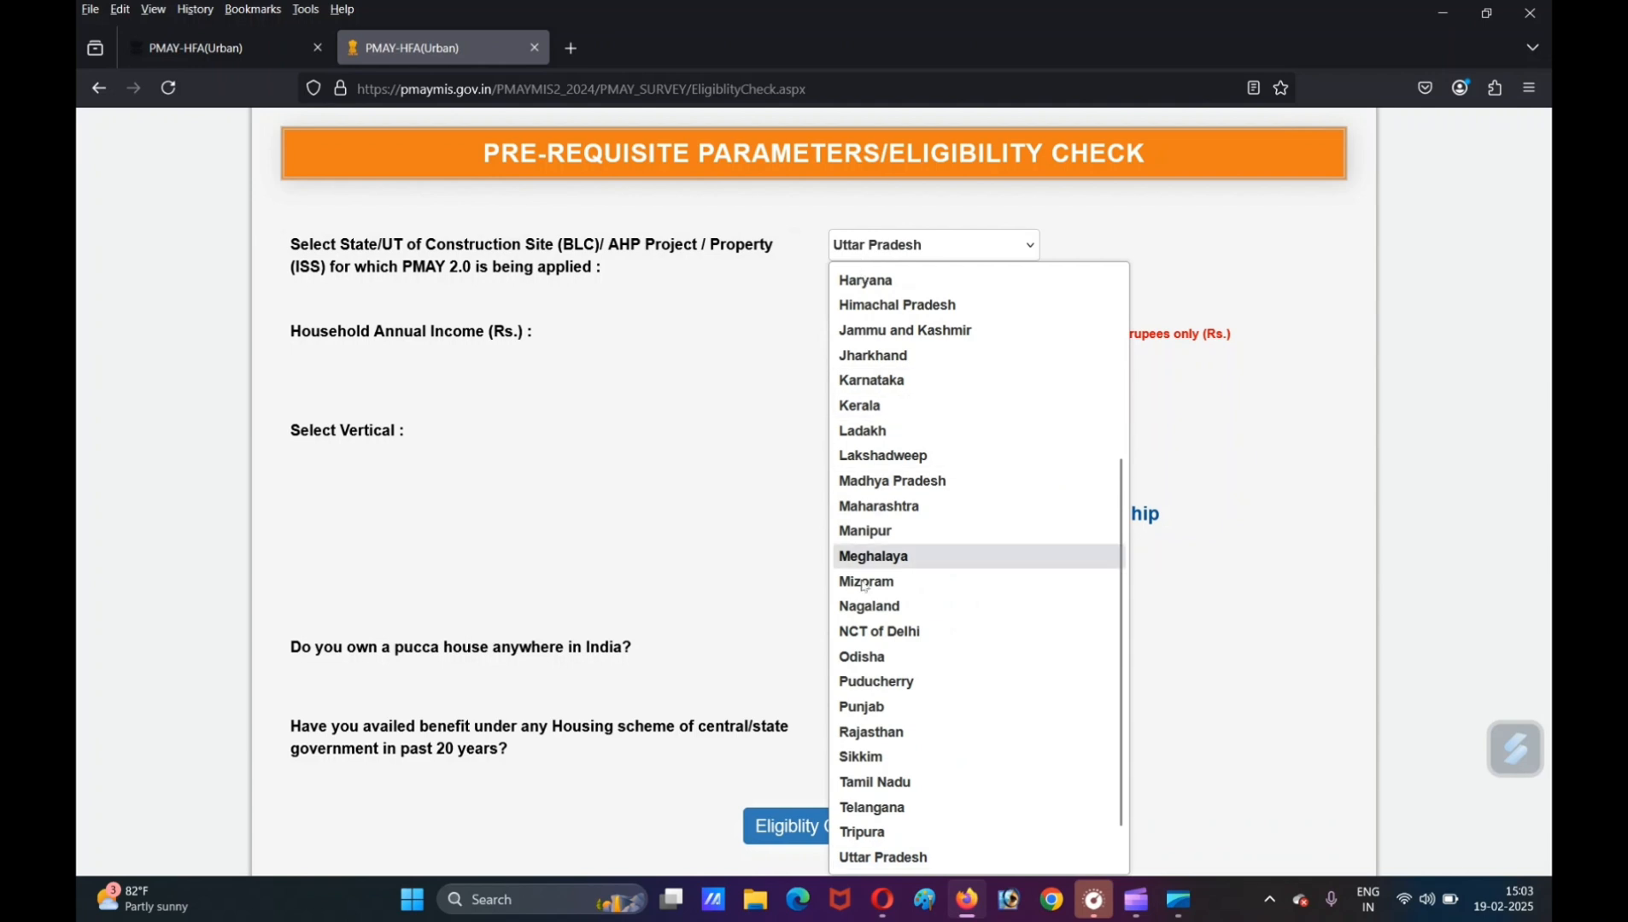
left_click(873, 857)
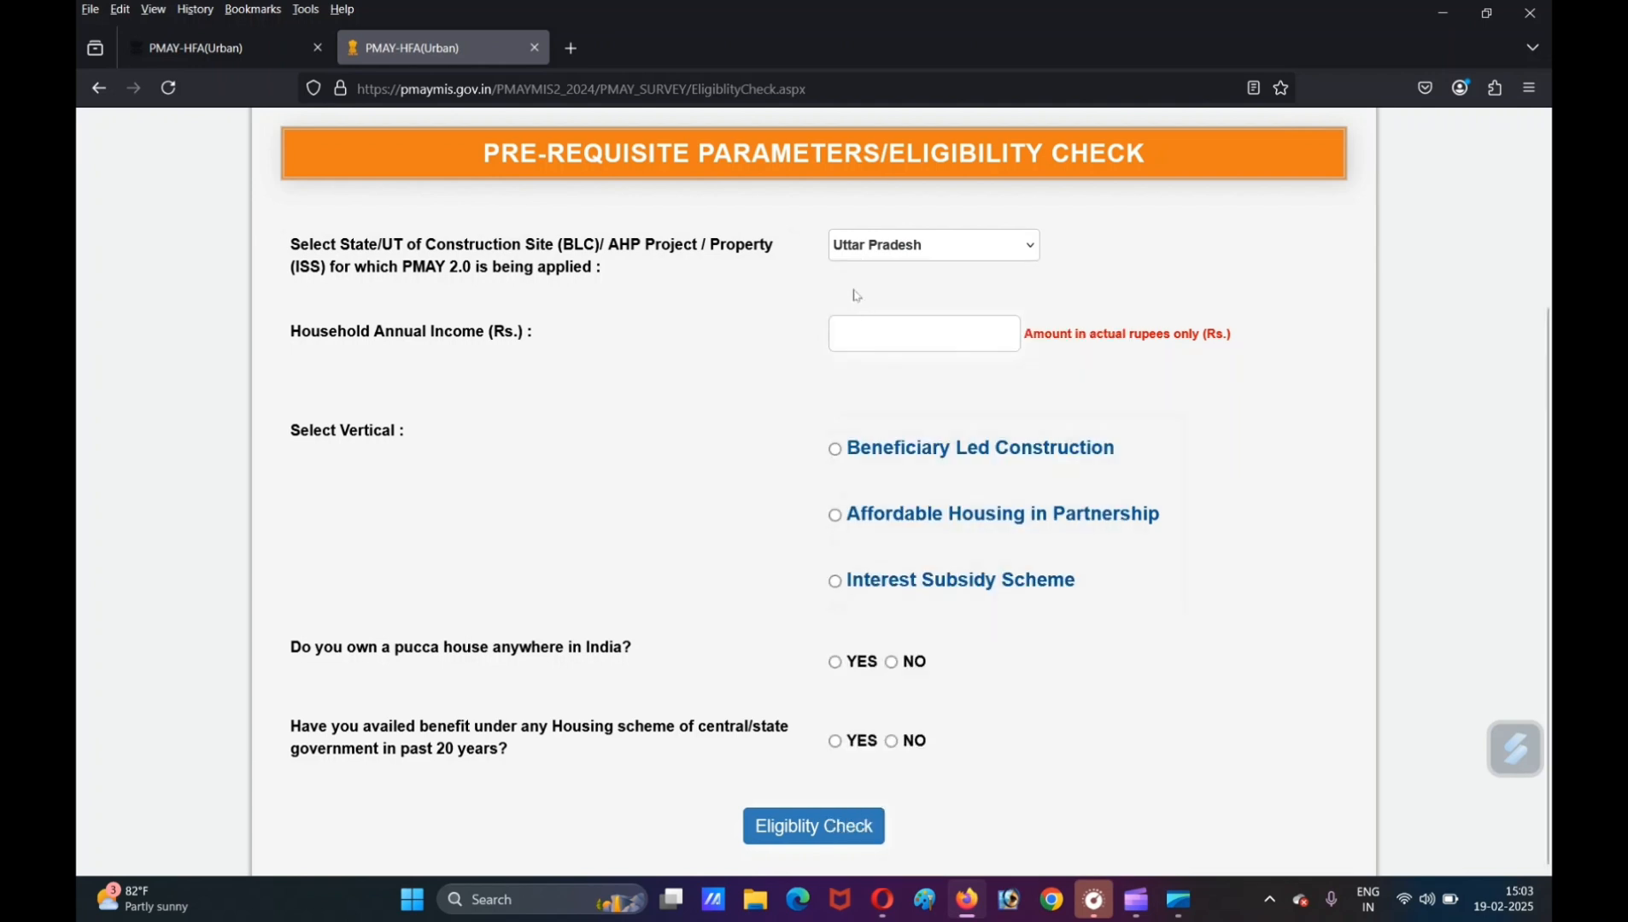
left_click(887, 339)
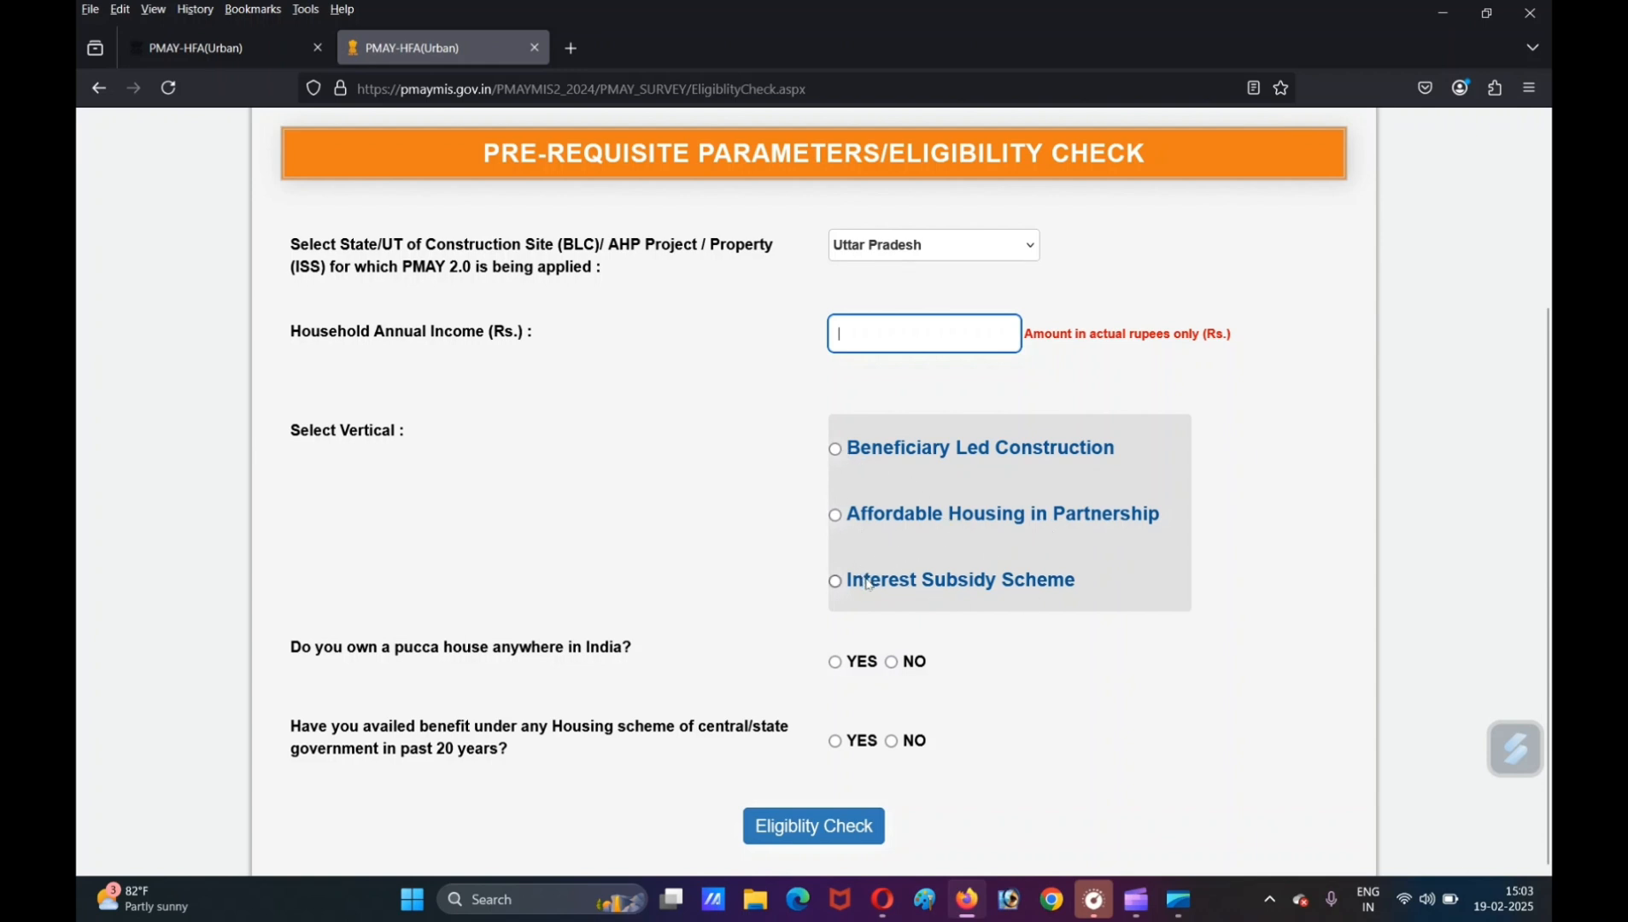
left_click(836, 451)
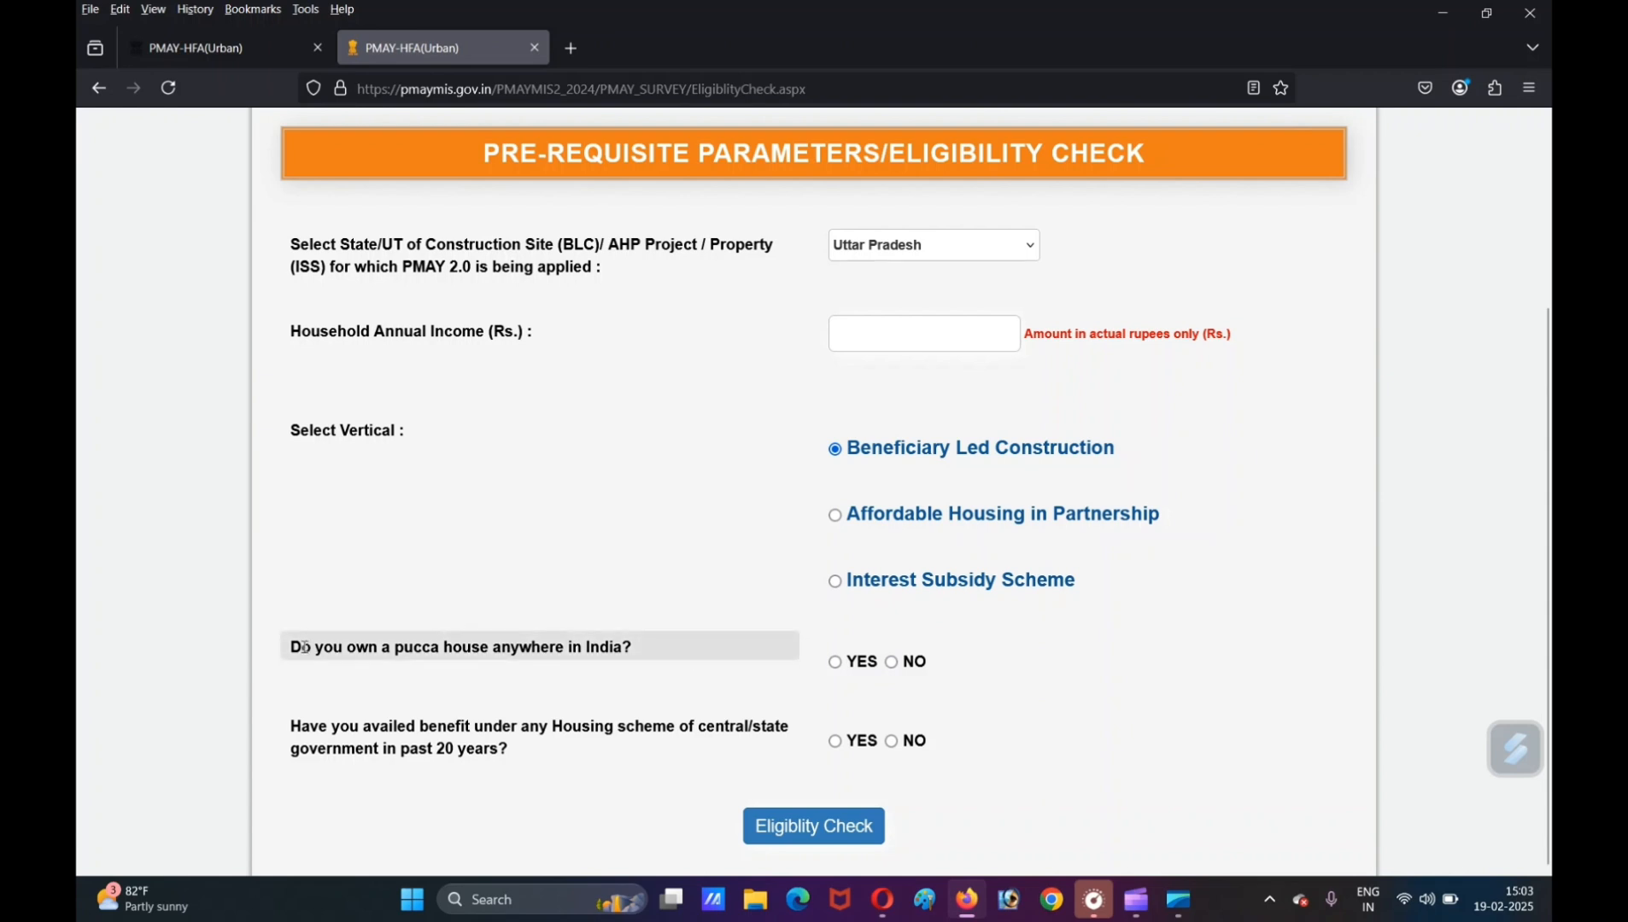
- Answer NO to the pucca house and past housing benefit questions, enter sixty thousand as household annual income, and run the eligibility check
left_click_drag(302, 648, 347, 649)
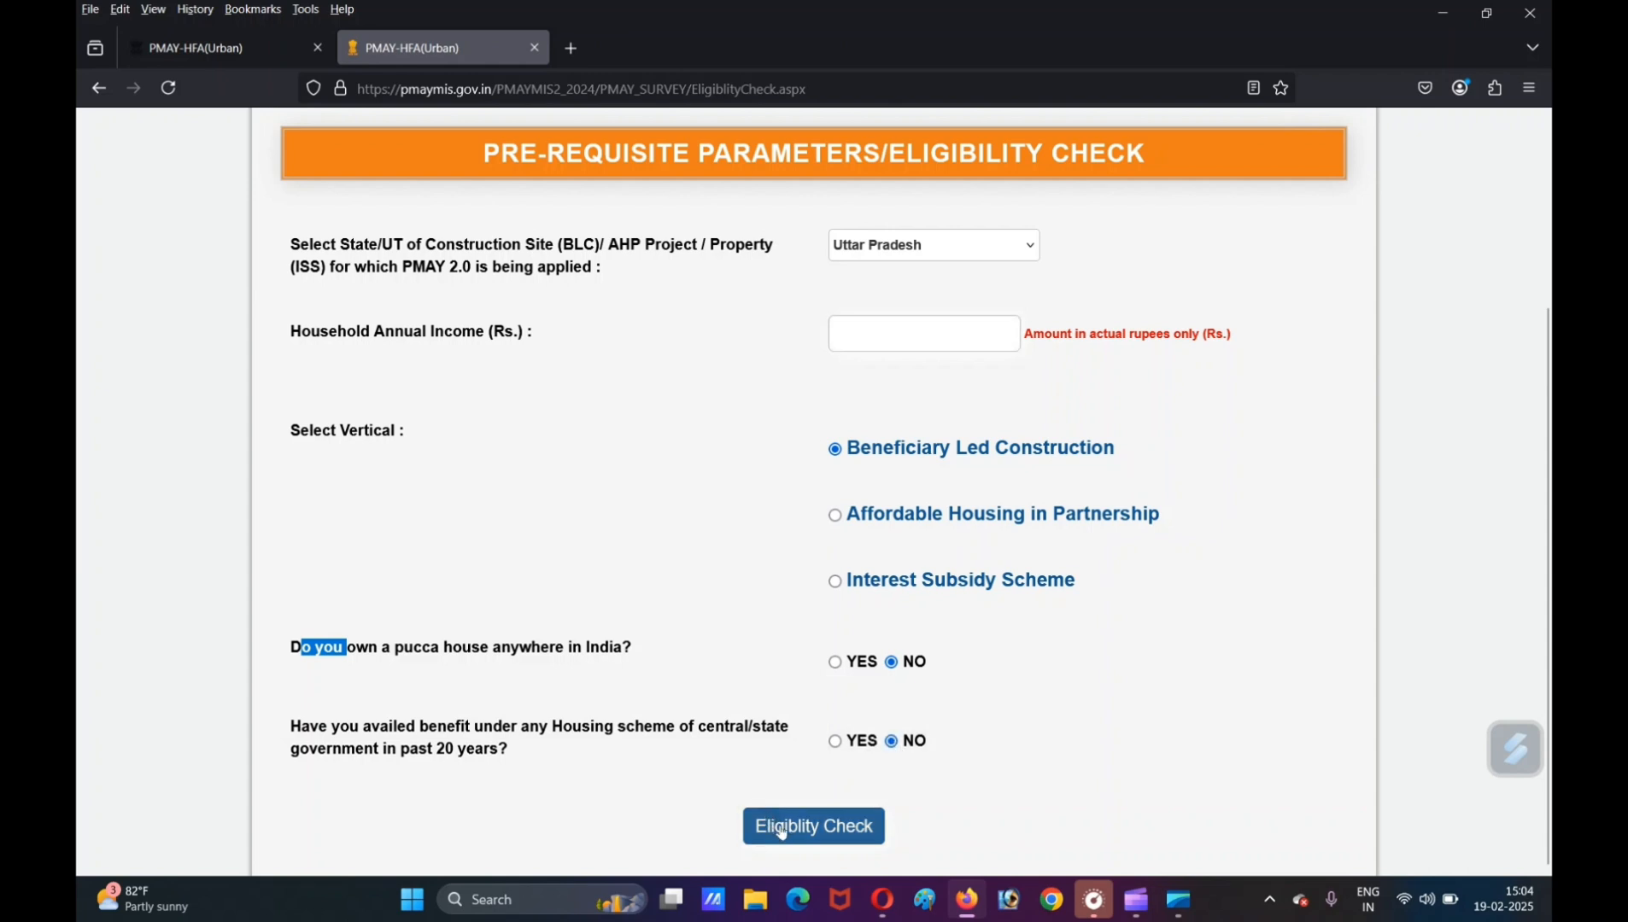
left_click(781, 833)
left_click(812, 828)
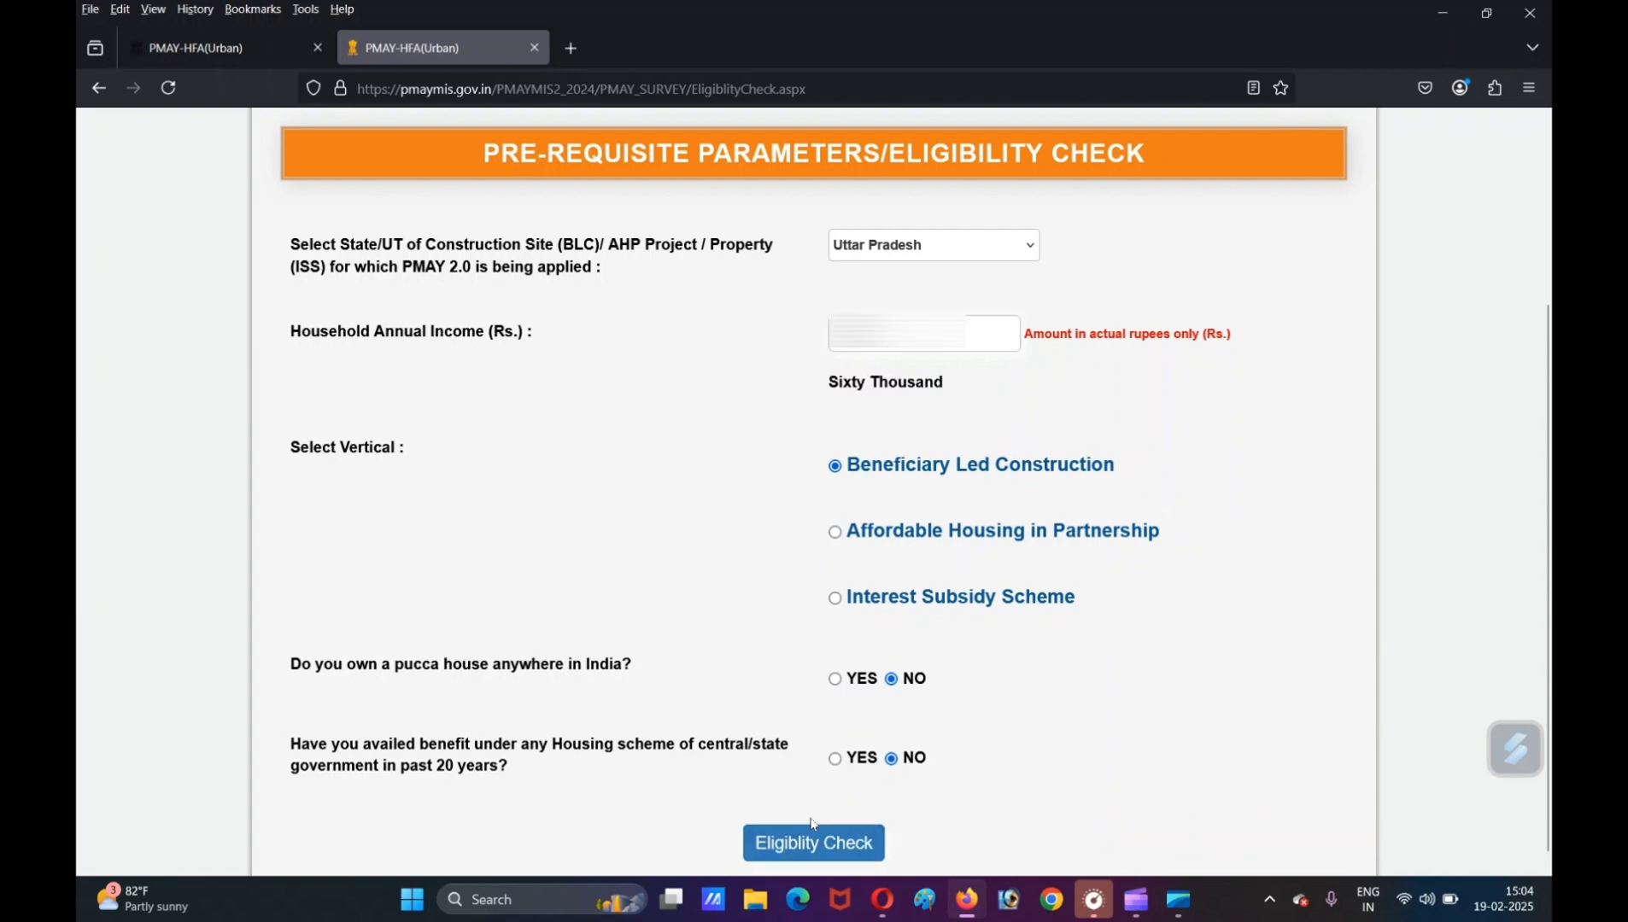
left_click(810, 833)
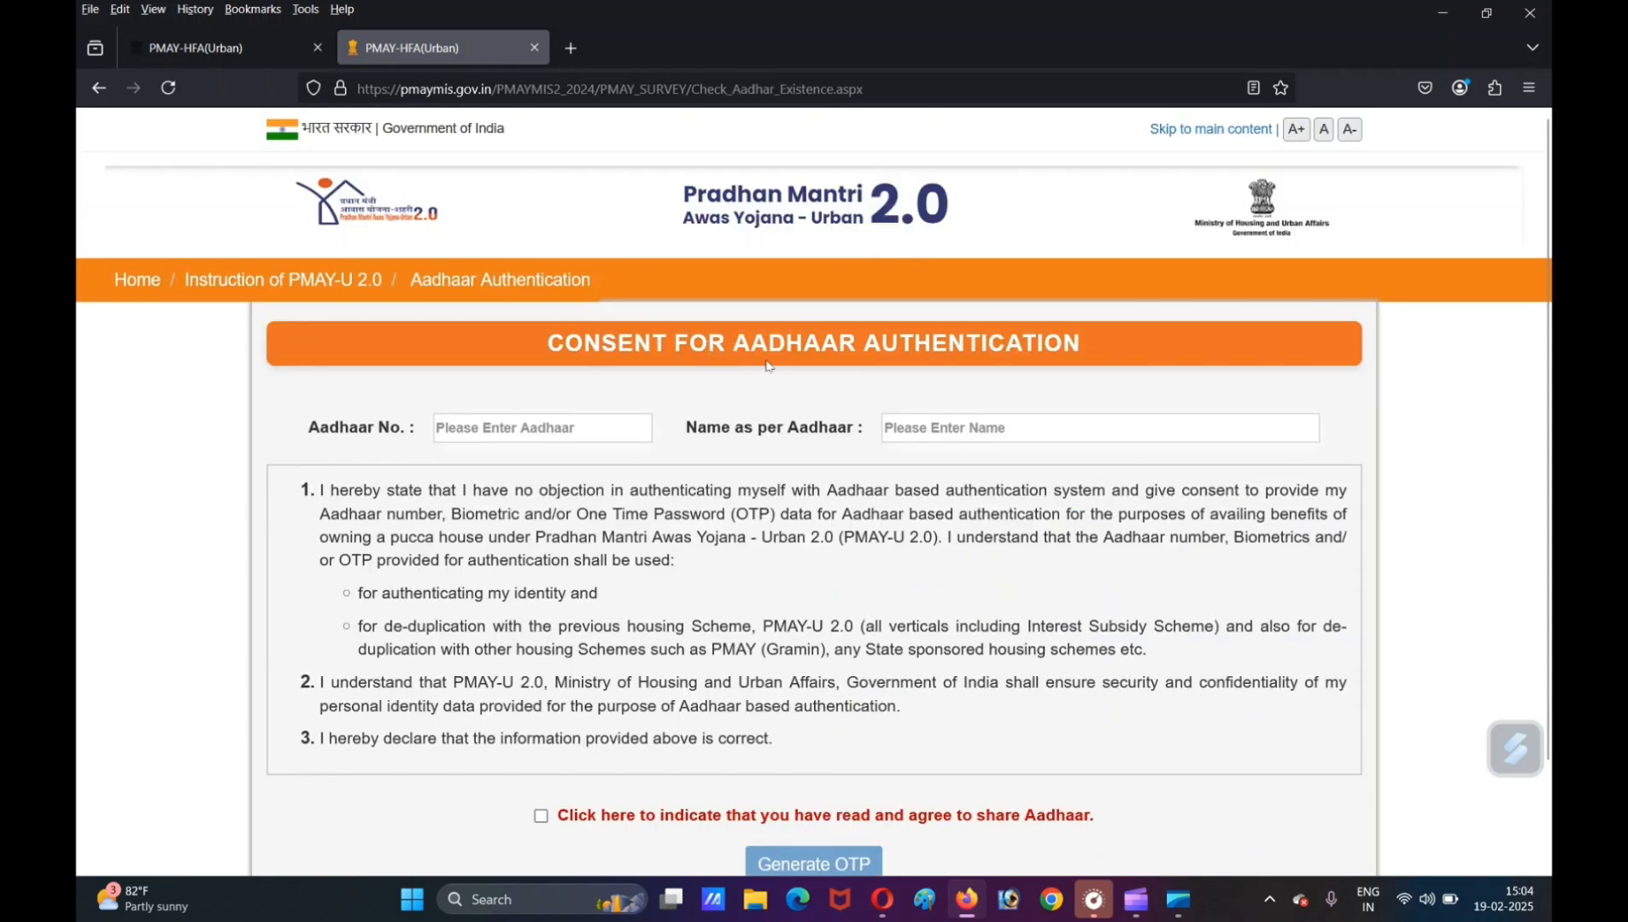
- Enter the applicant's Aadhaar number and name as per Aadhaar, agree to share Aadhaar, and generate the one-time password
left_click(513, 427)
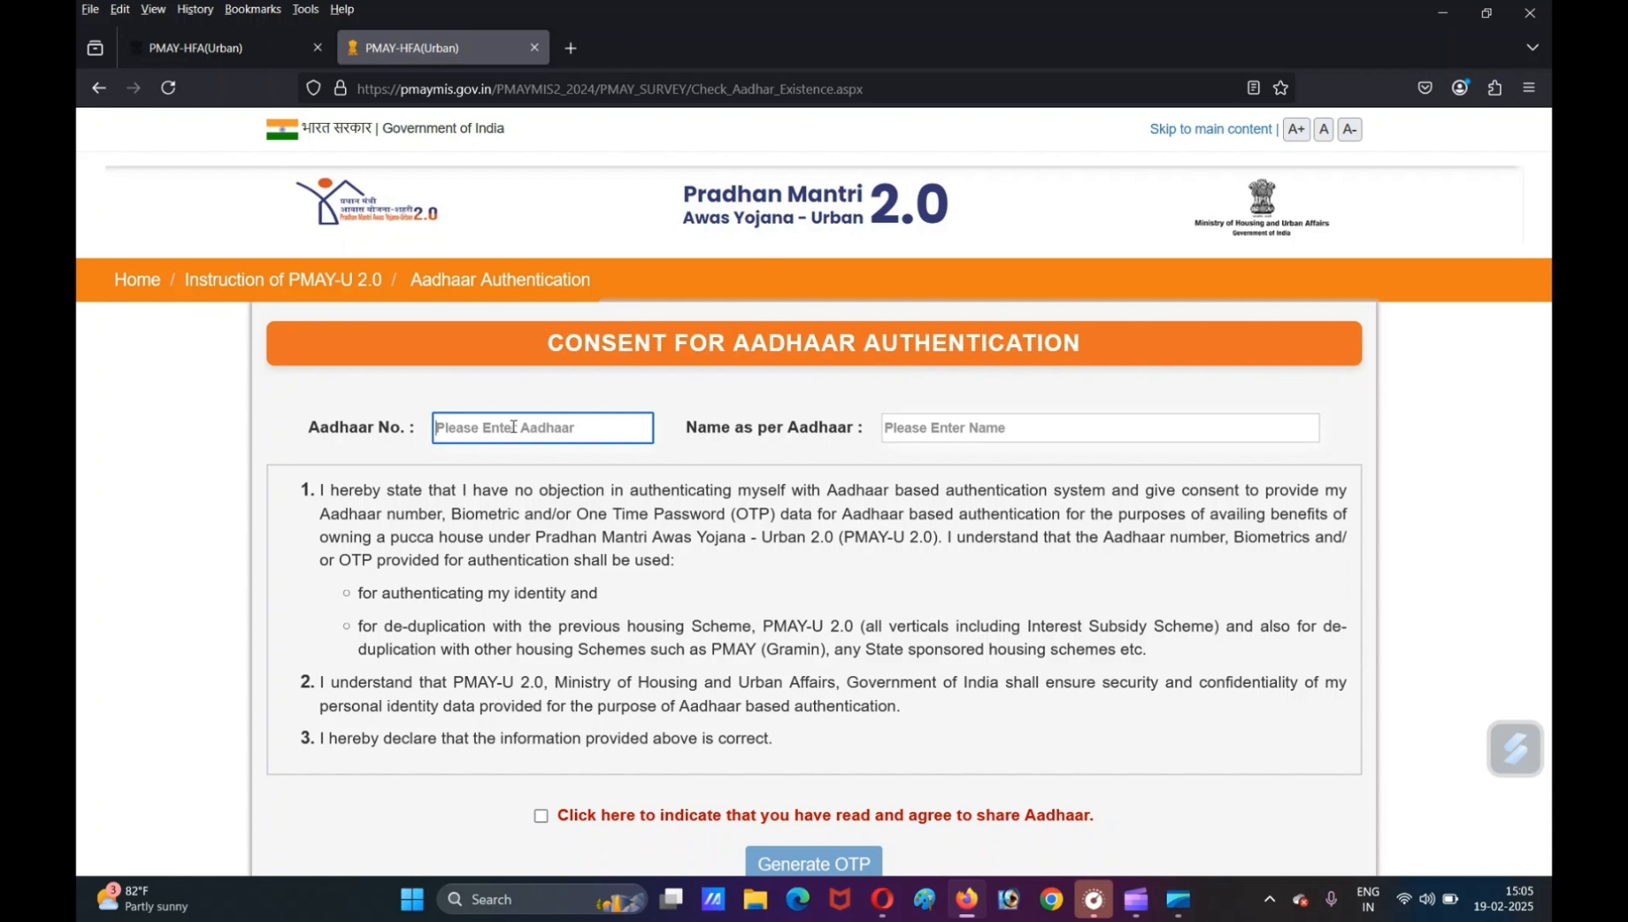
left_click(937, 429)
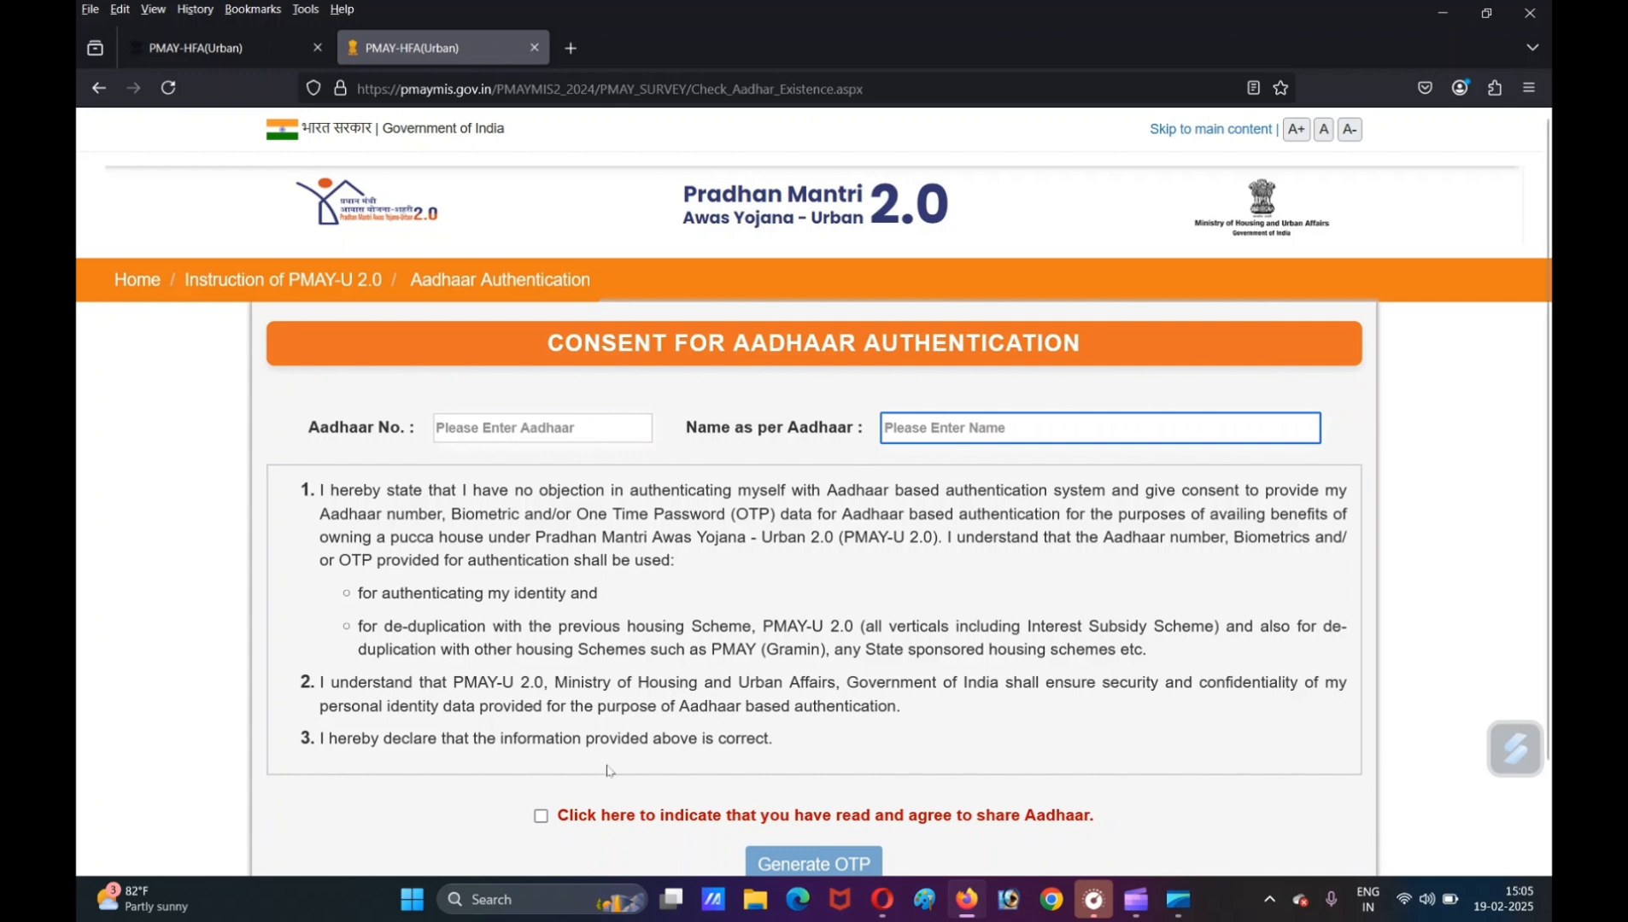
left_click(543, 819)
left_click(541, 818)
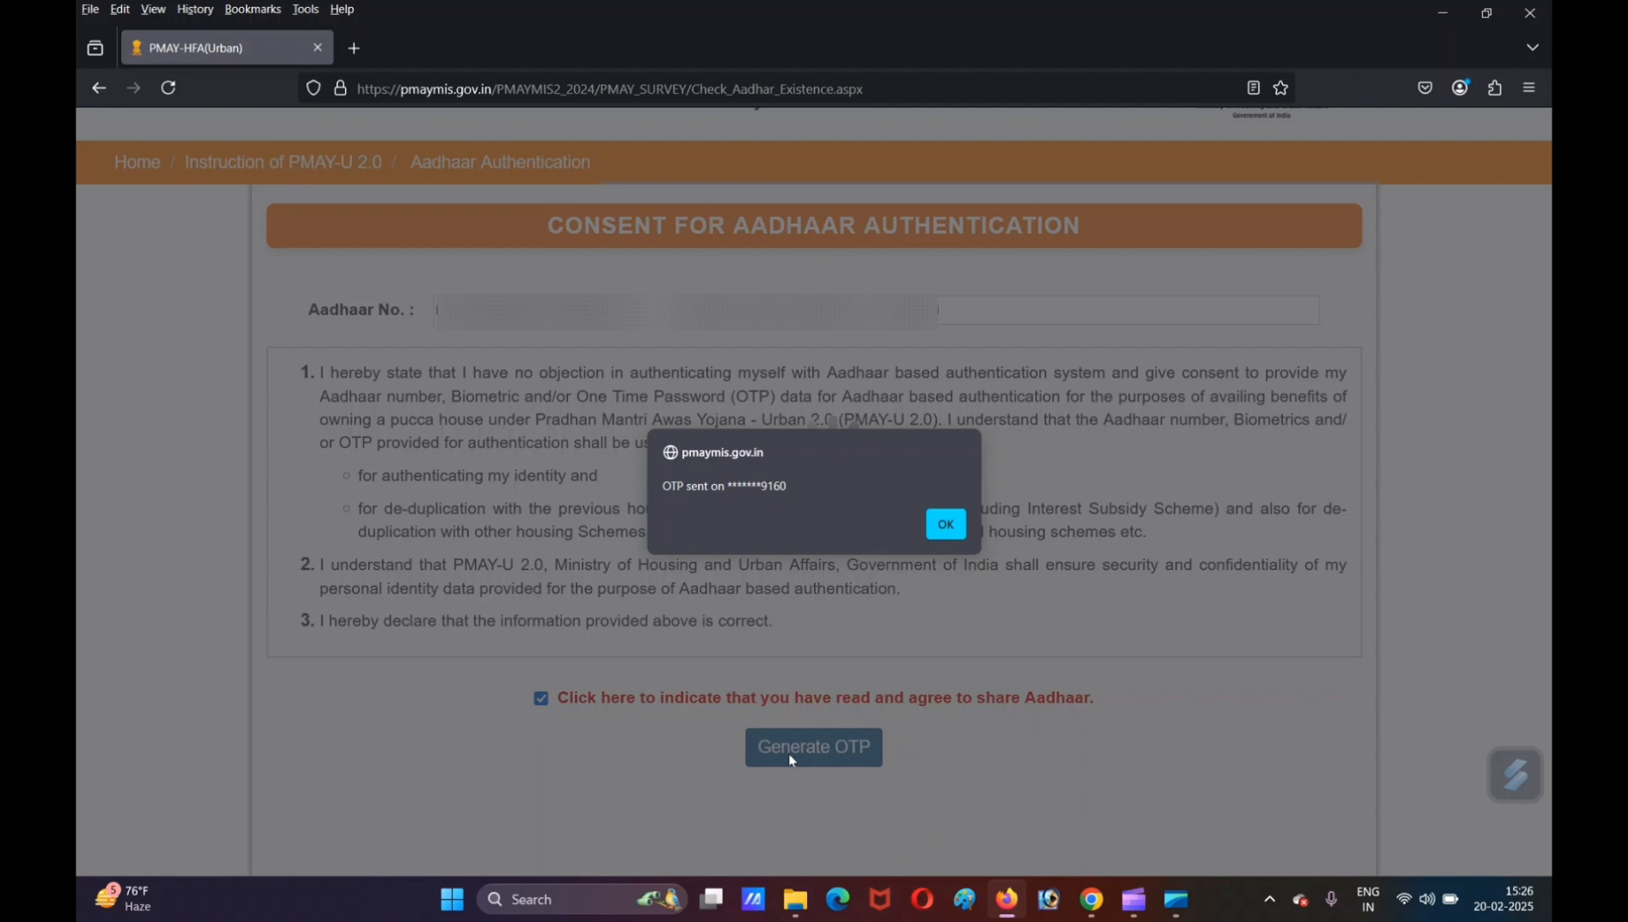
- Acknowledge the OTP notice and bring up the OTP entry field of the Aadhaar consent form
left_click(942, 526)
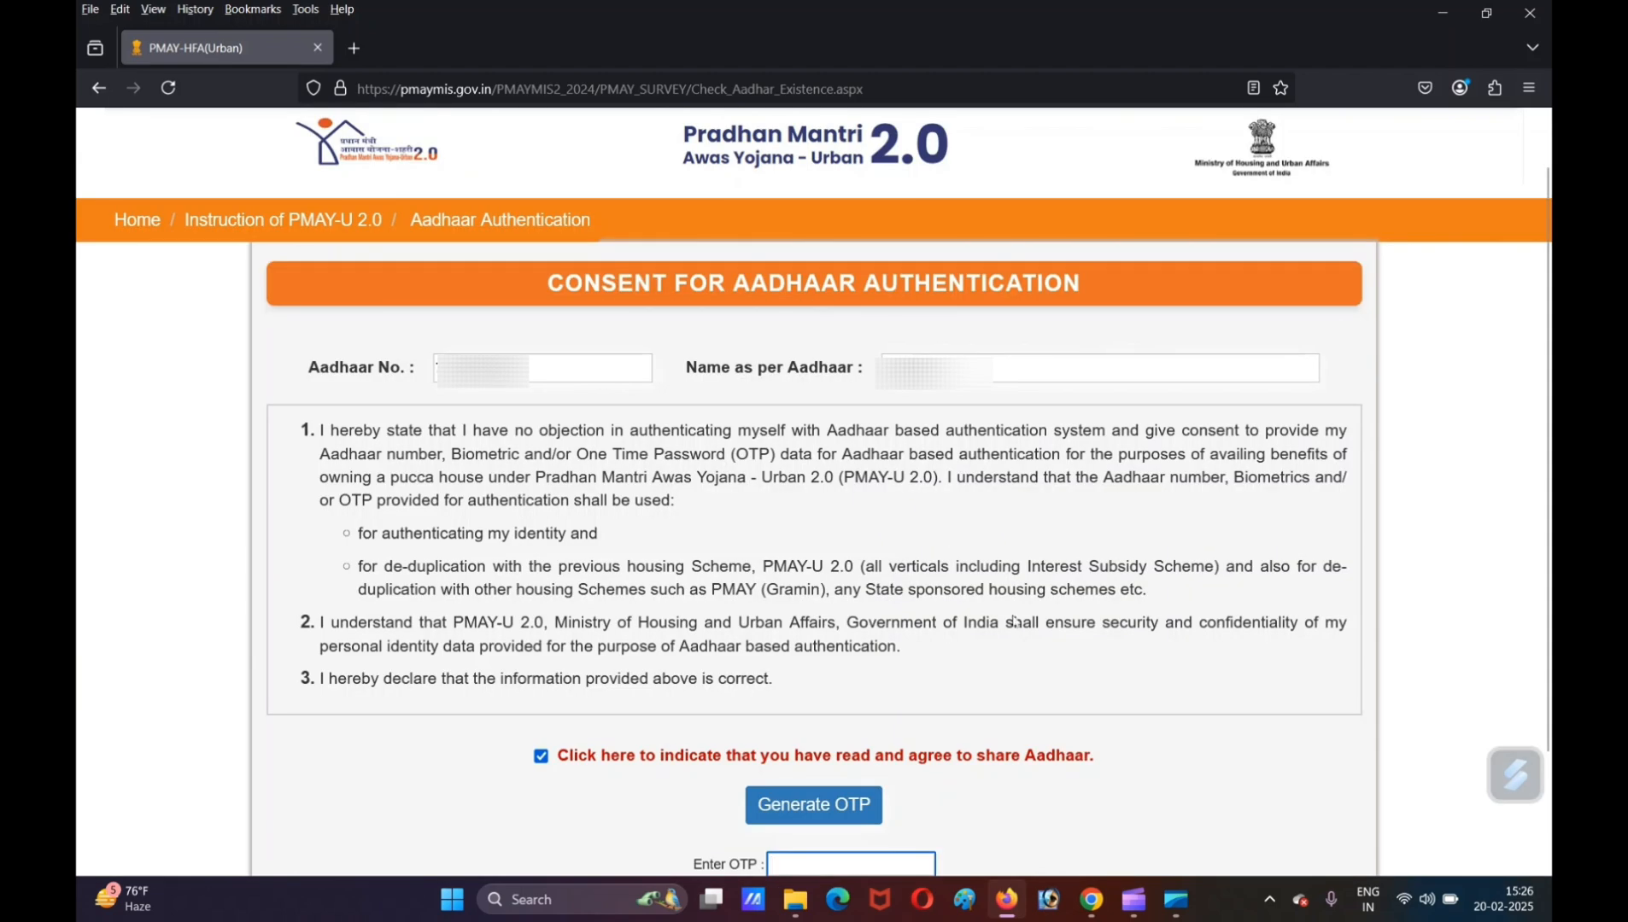
scroll(1108, 701, "down", 3)
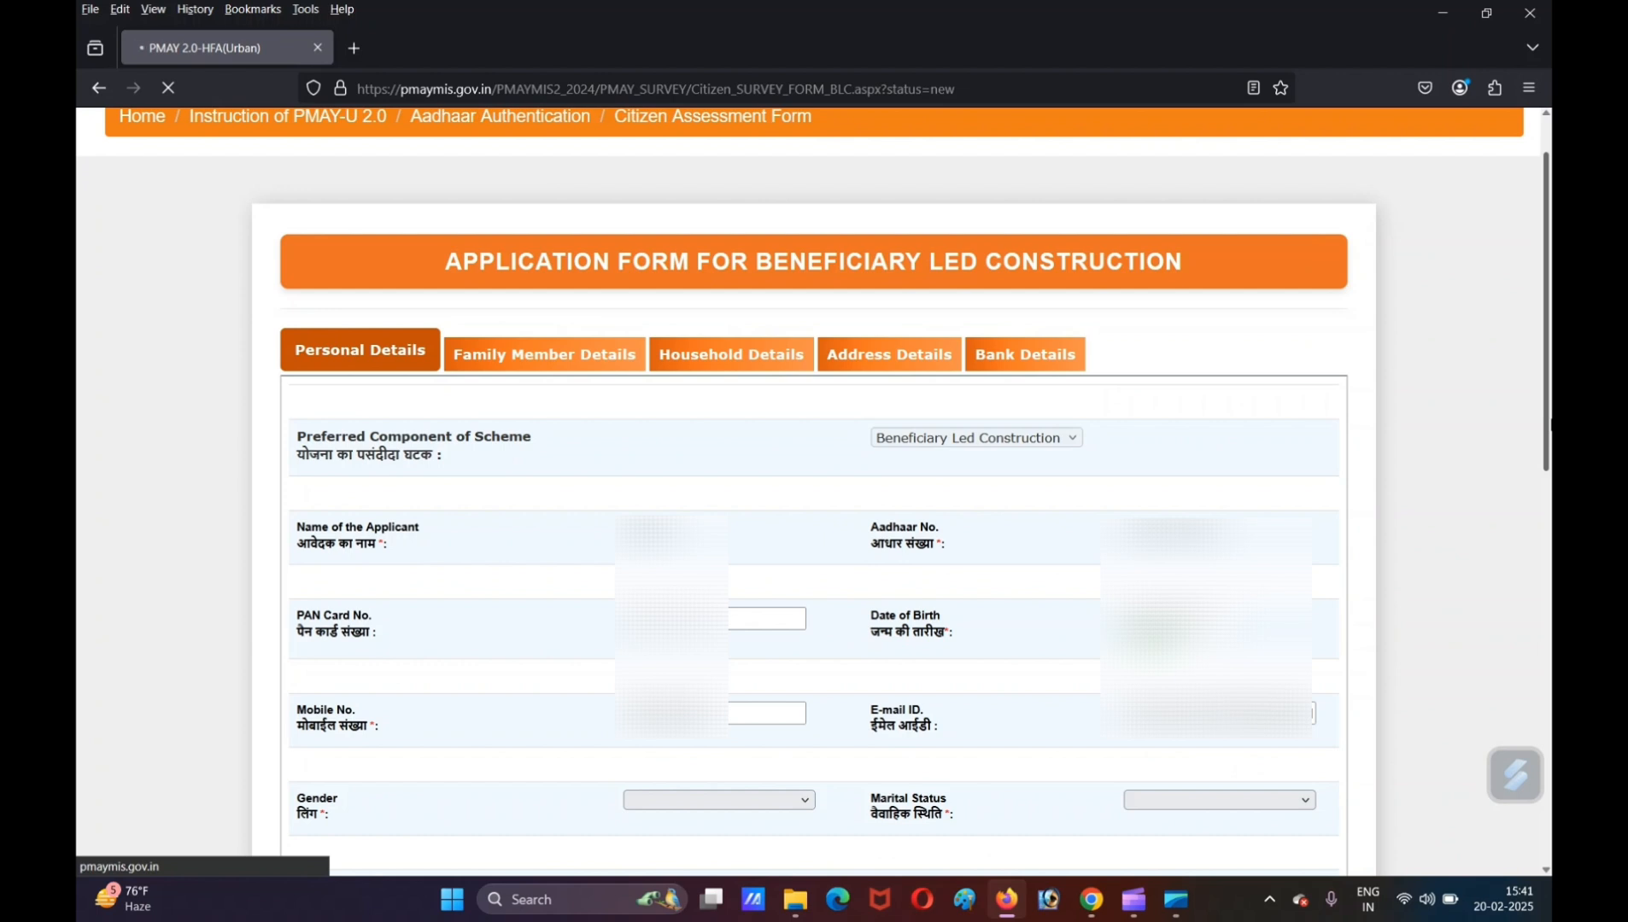
- Examine the personal details section of the application form, from the PAN and mobile number fields to the title choices for the father's name
left_click_drag(1550, 421, 1550, 432)
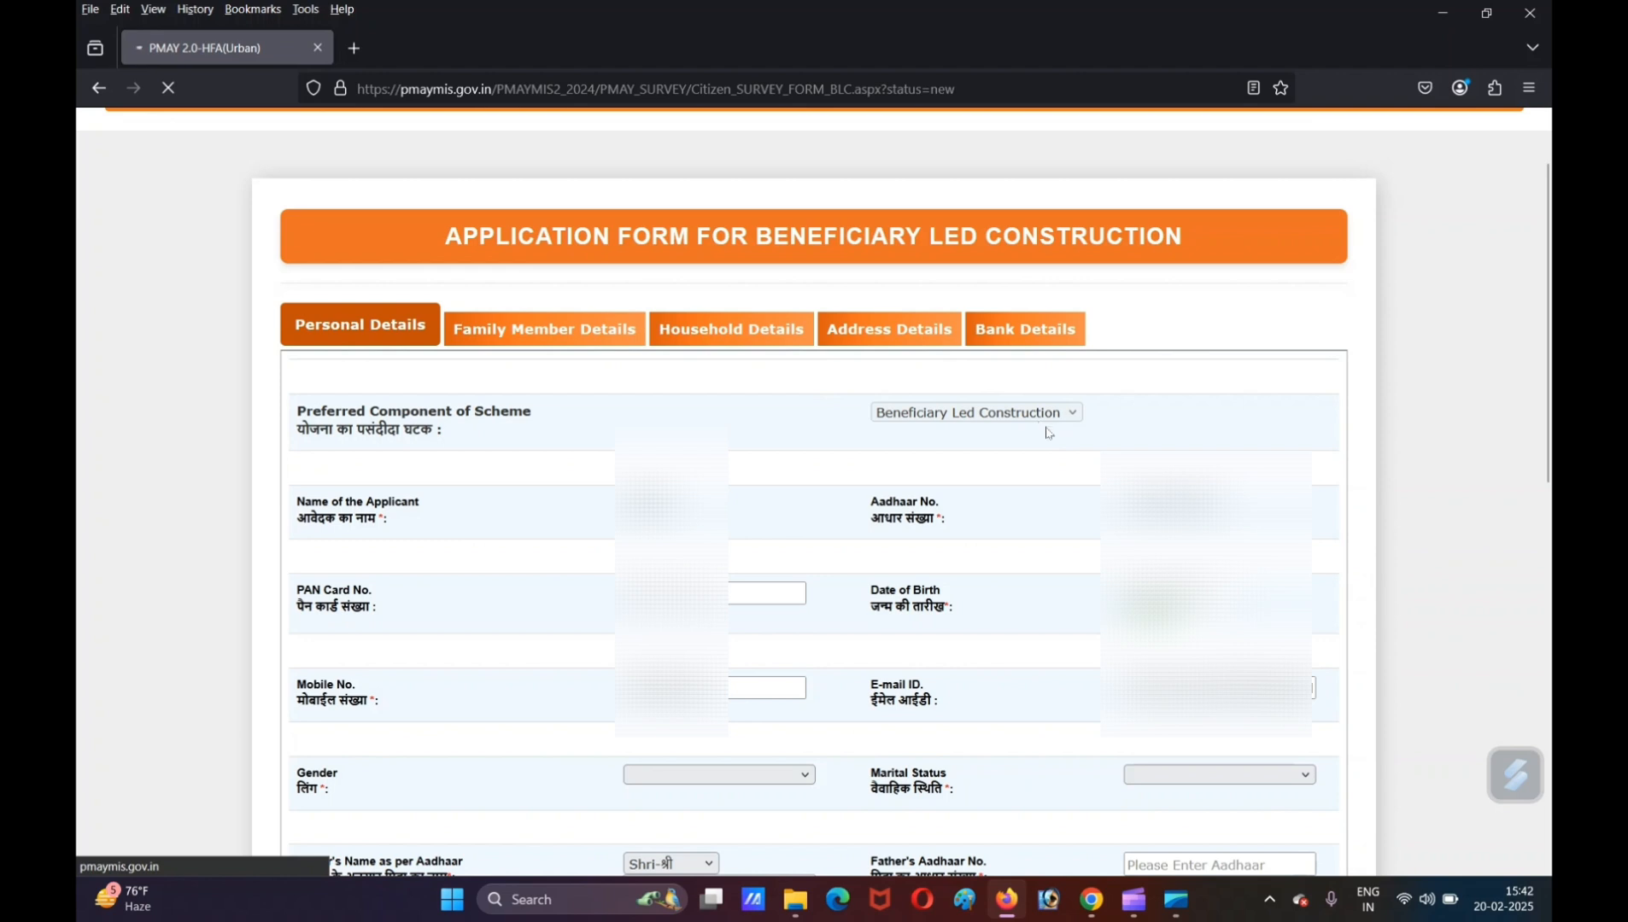
scroll(1047, 433, "down", 3)
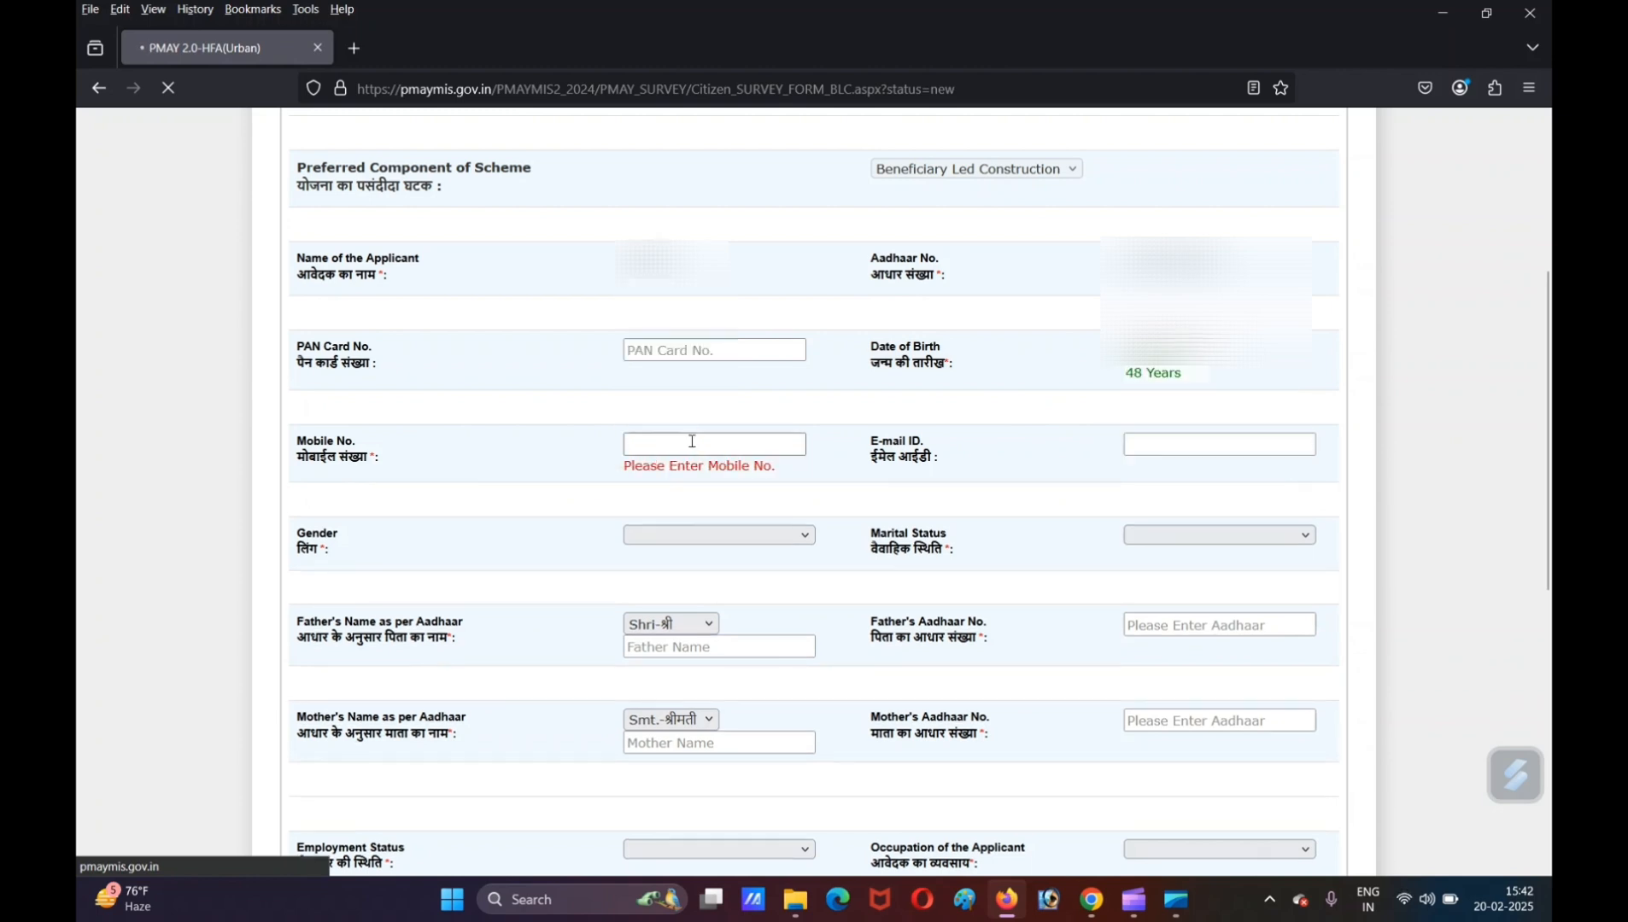
left_click(691, 441)
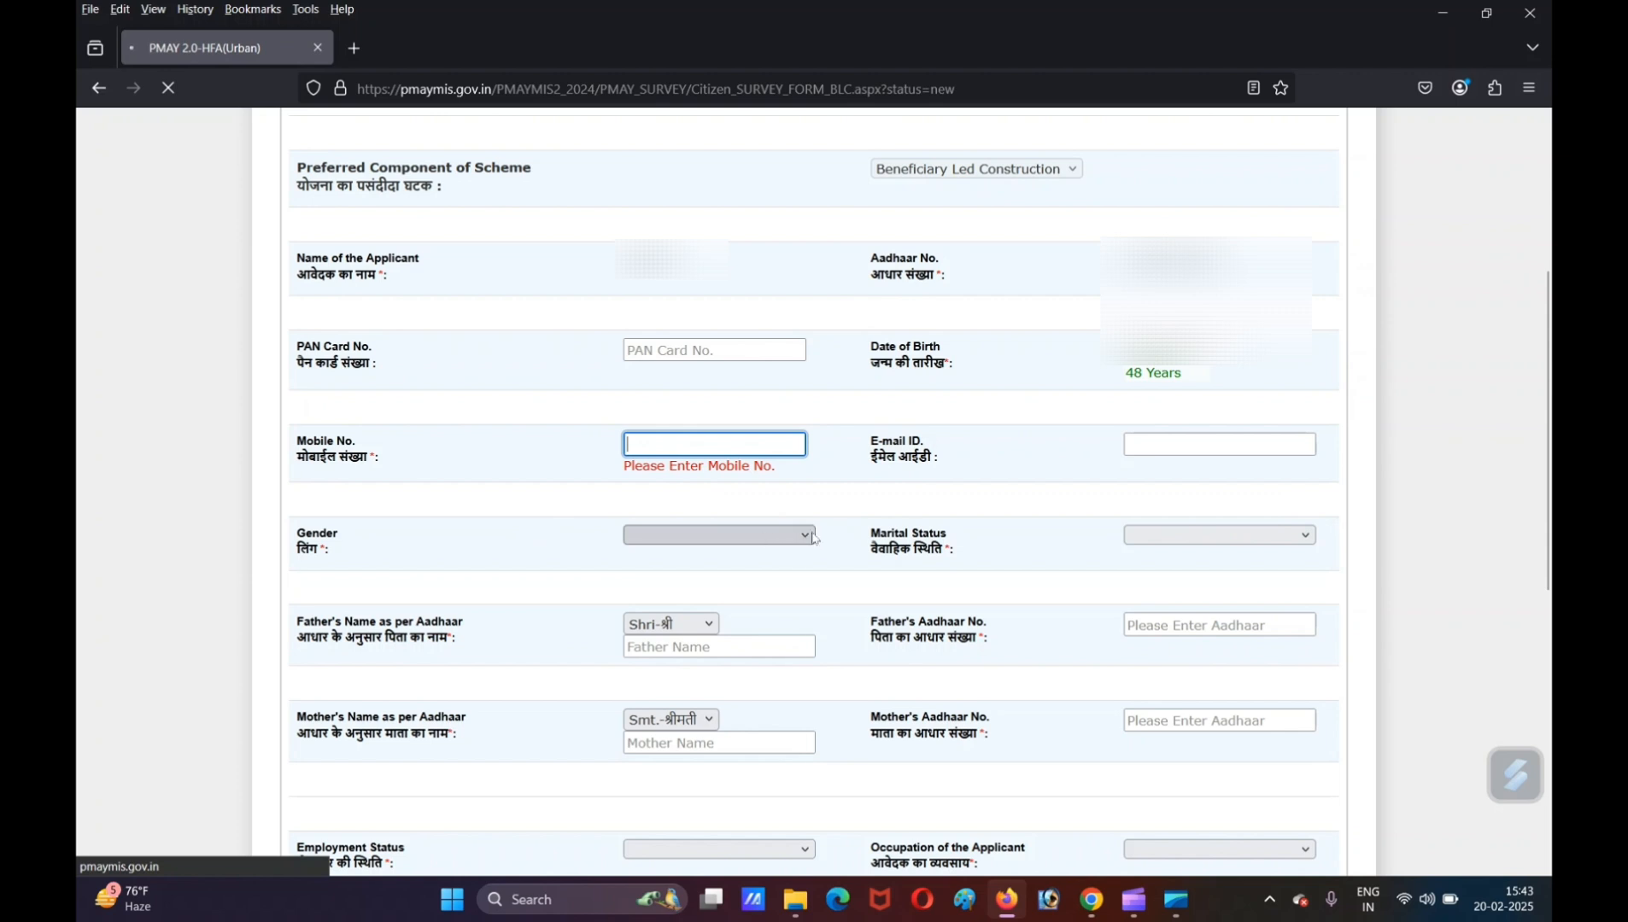
scroll(1500, 465, "down", 3)
left_click(681, 351)
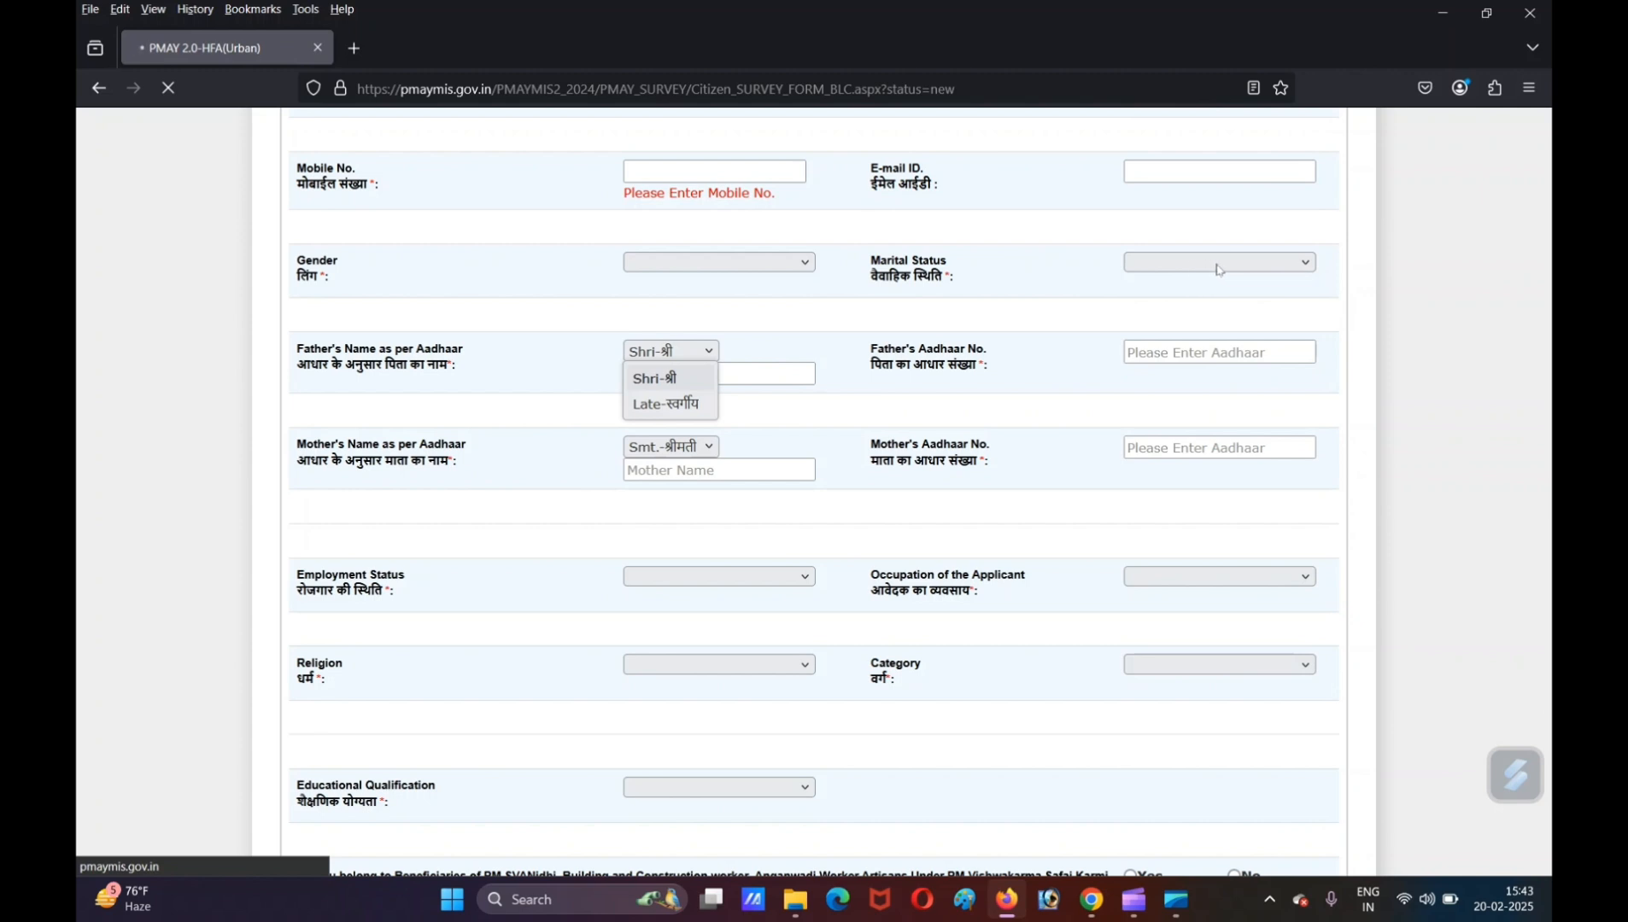
key("Tab")
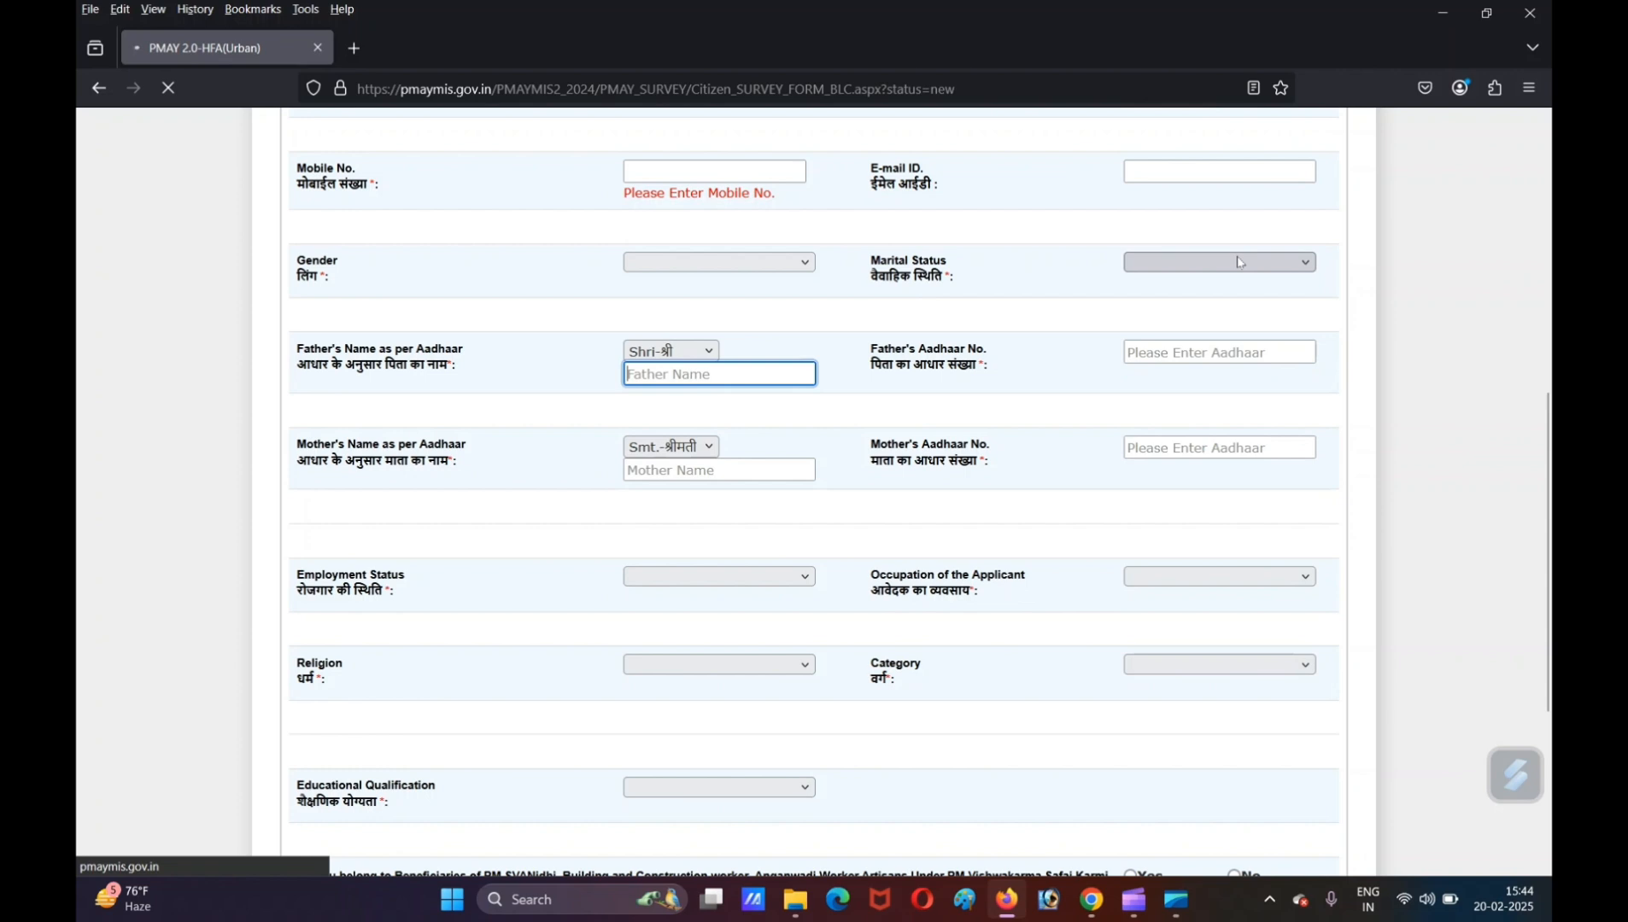
triple_click(365, 374)
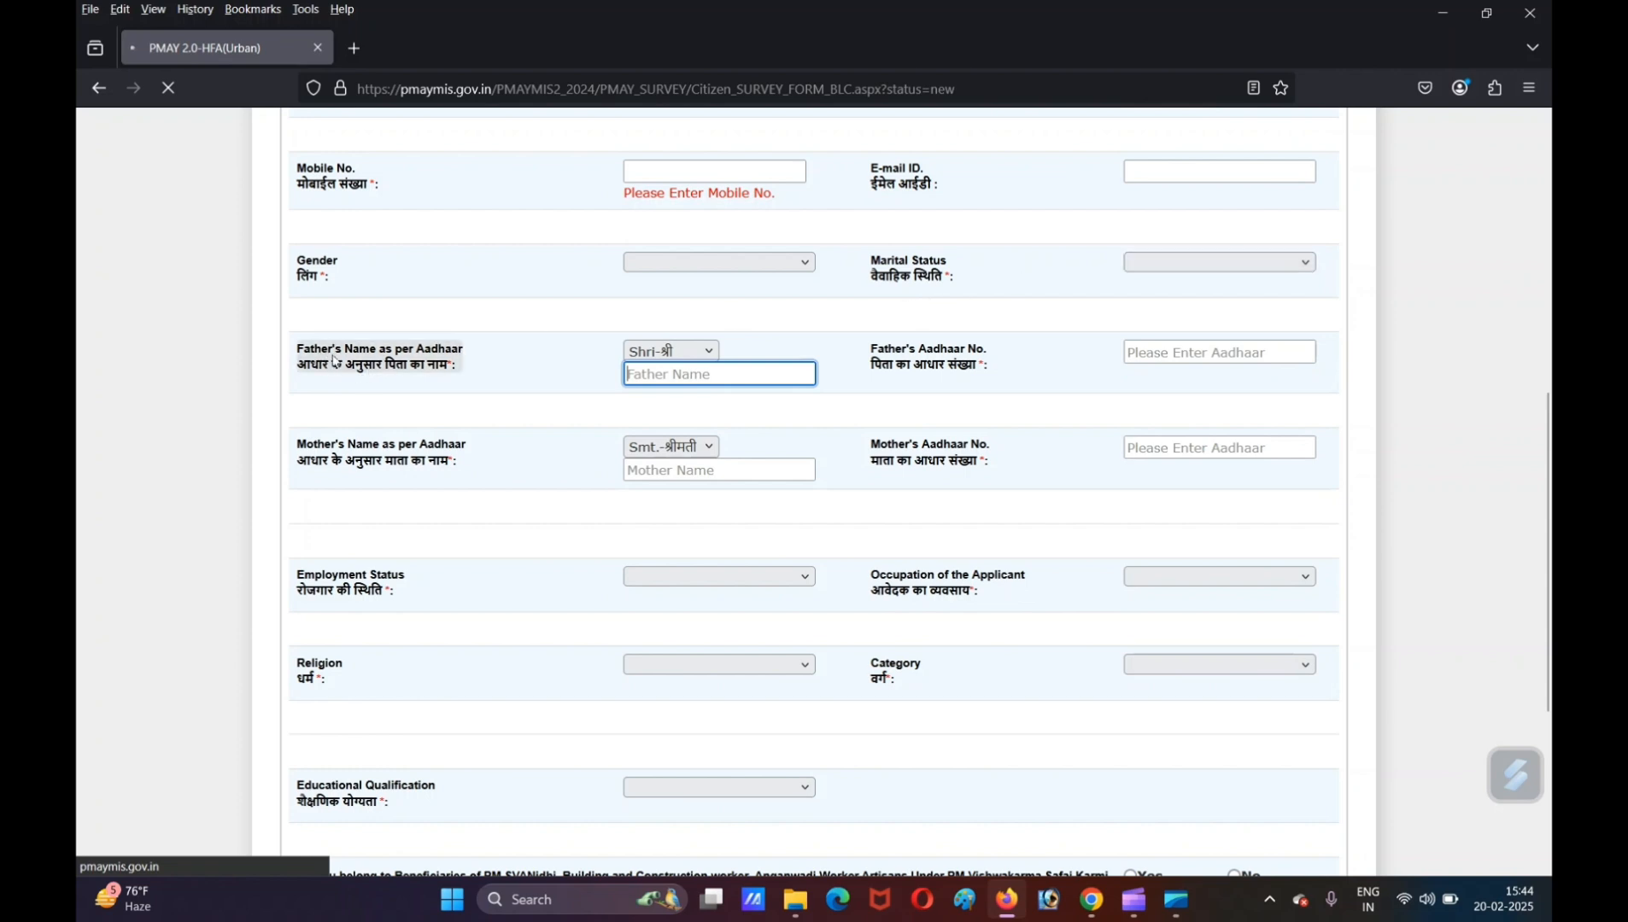
left_click(677, 351)
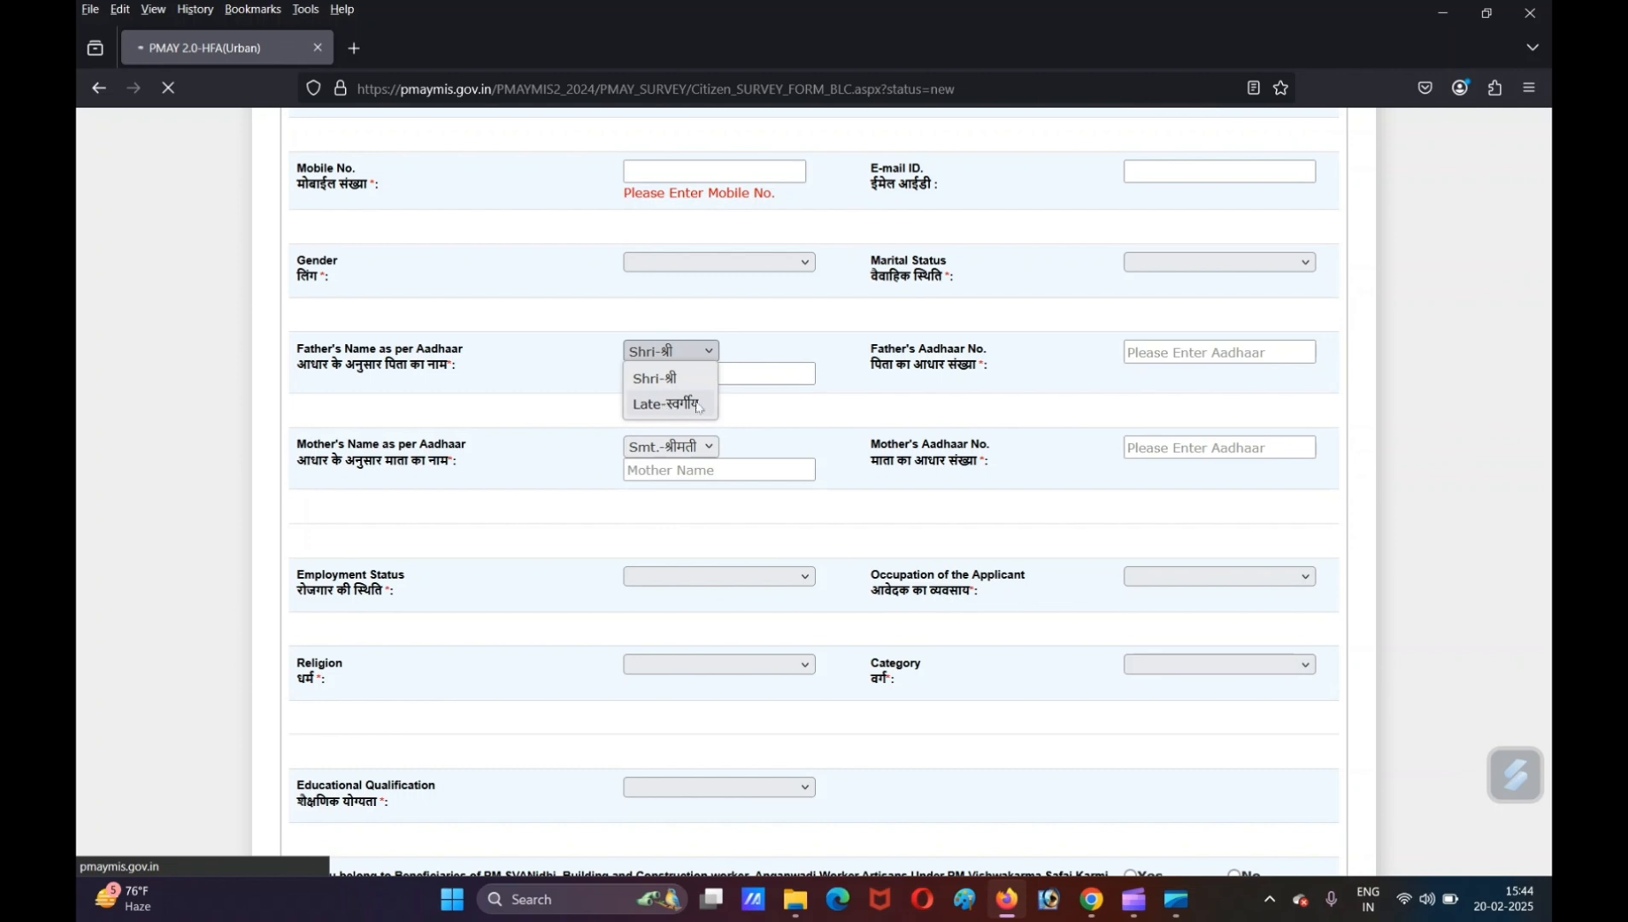
left_click(766, 373)
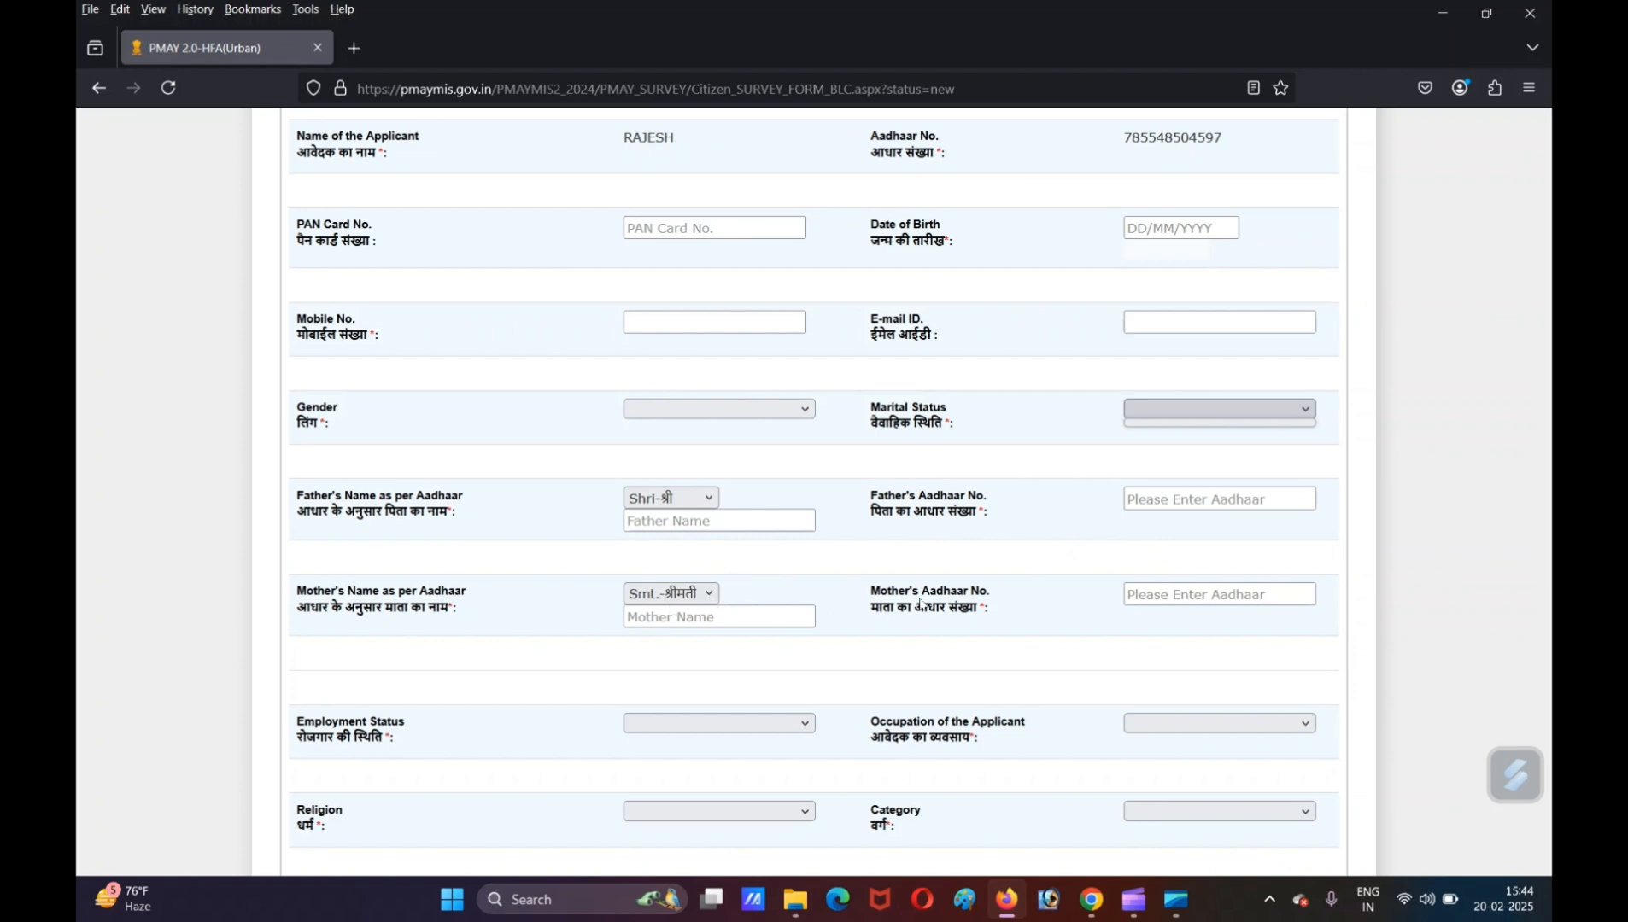
- Check the mother's Aadhaar, employment, occupation and category fields, and answer No to the PM SVANidhi, construction worker and slum resident beneficiary question
left_click(1186, 595)
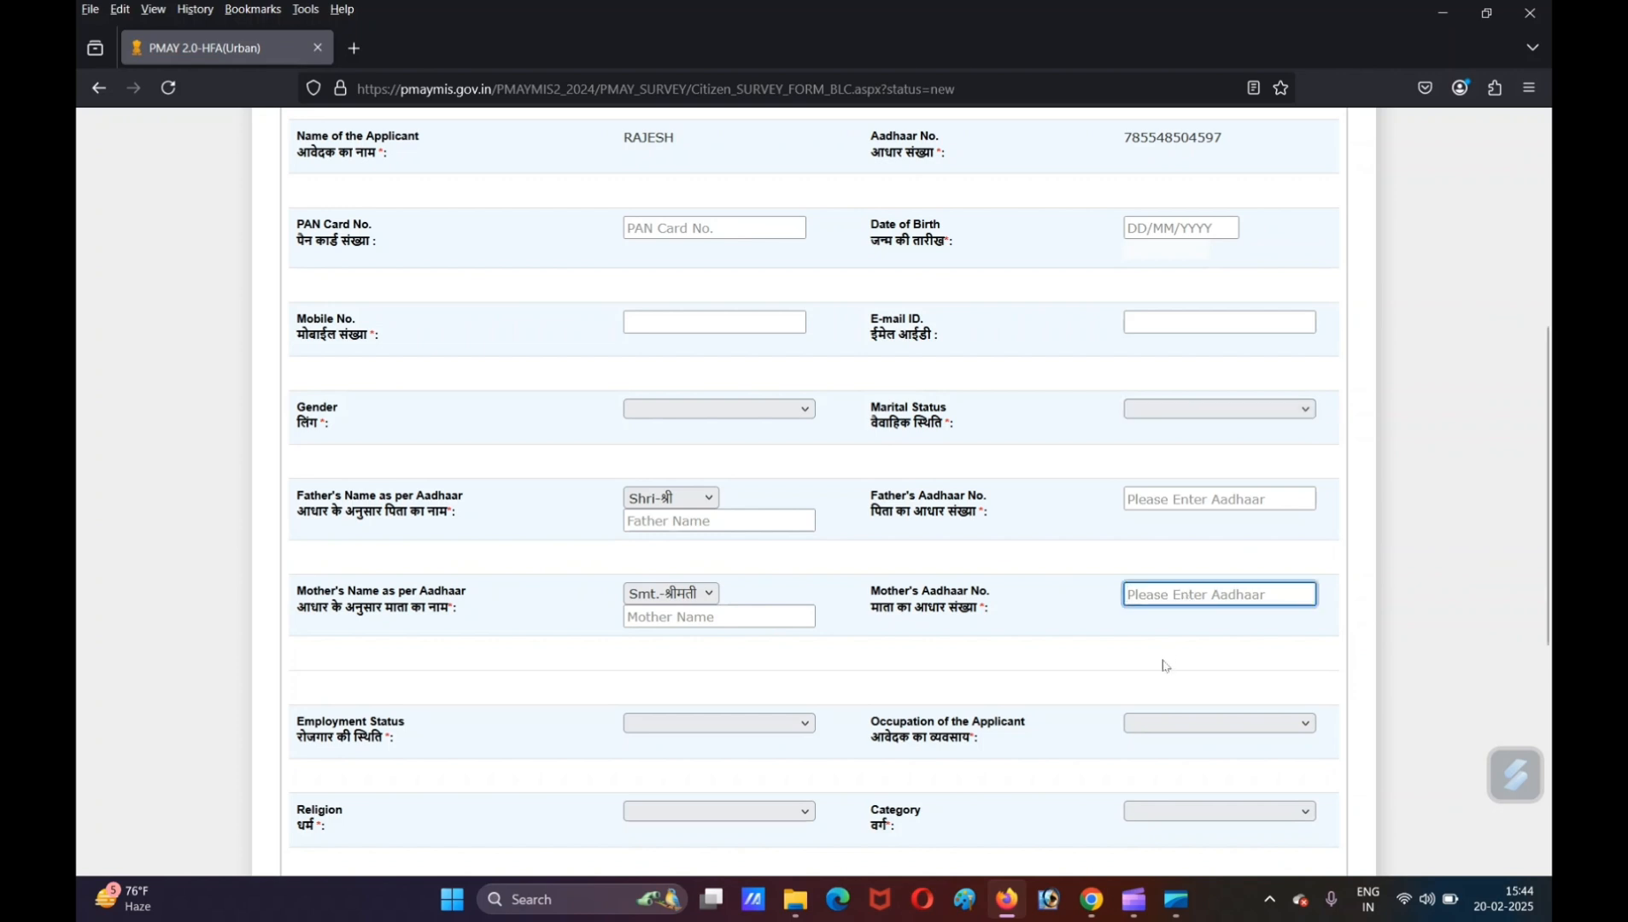
scroll(1163, 665, "down", 4)
left_click(692, 368)
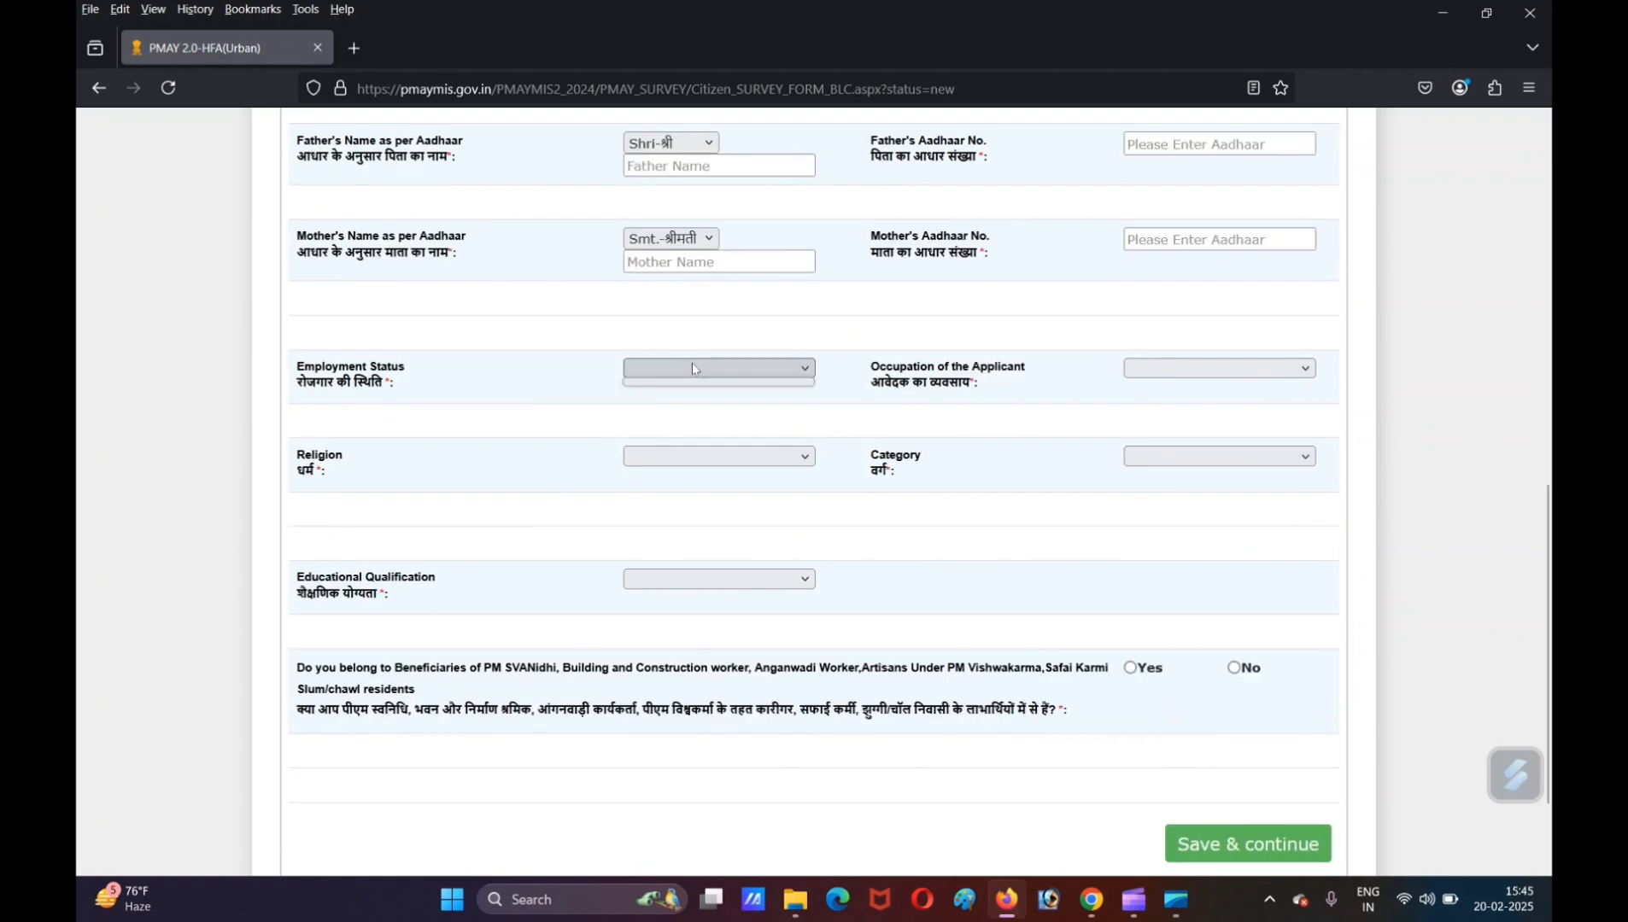
left_click(830, 374)
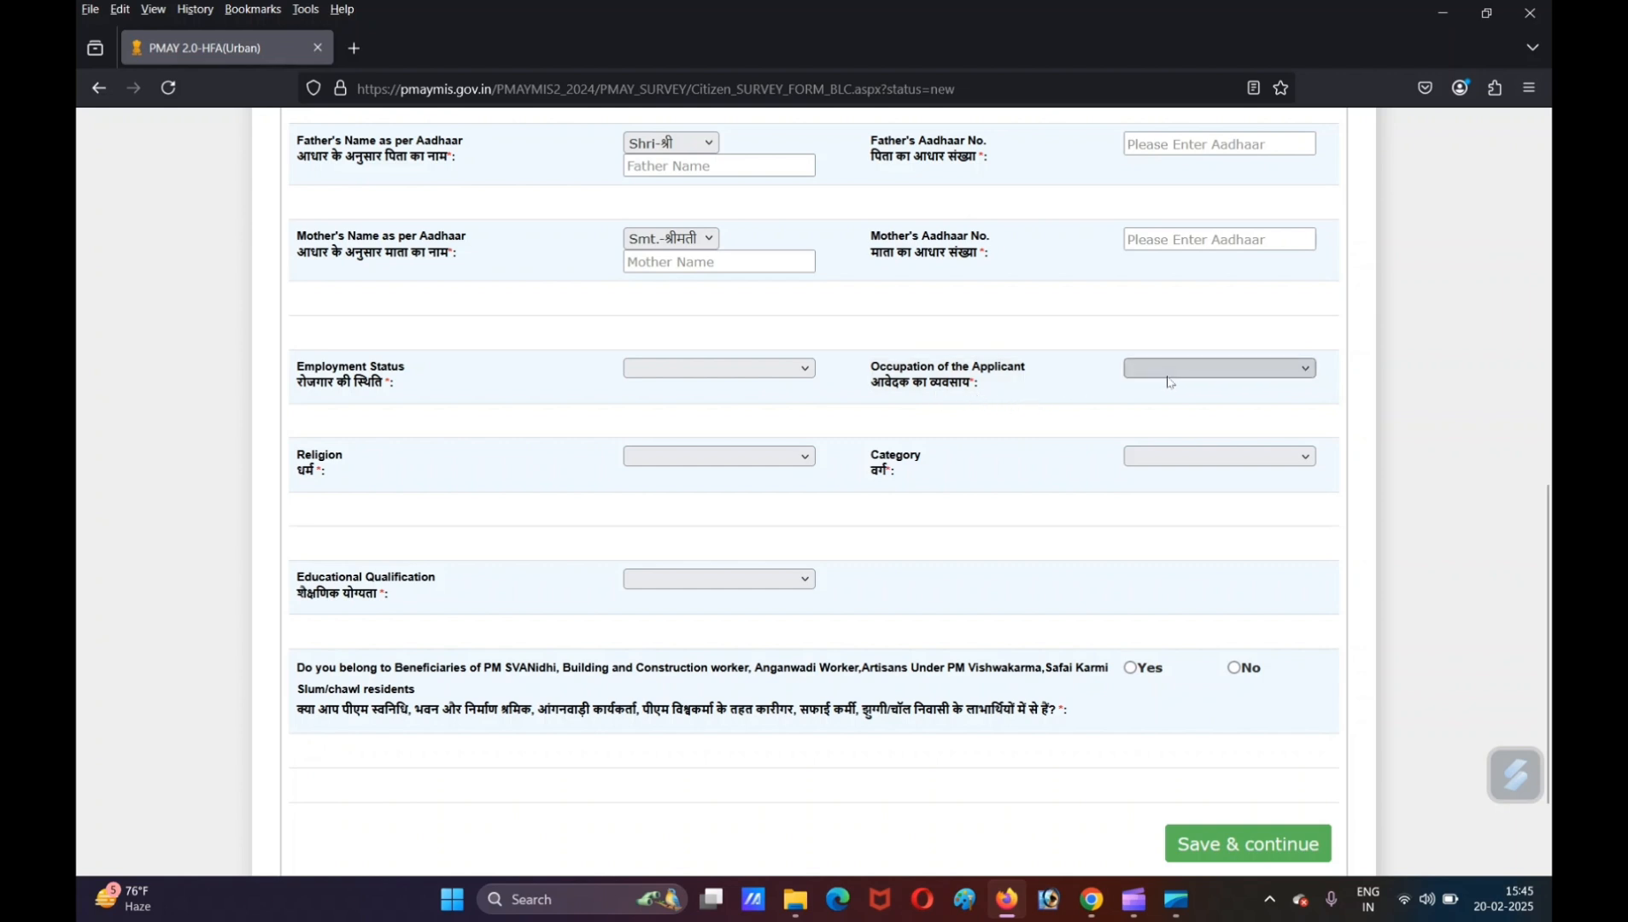
left_click(1207, 367)
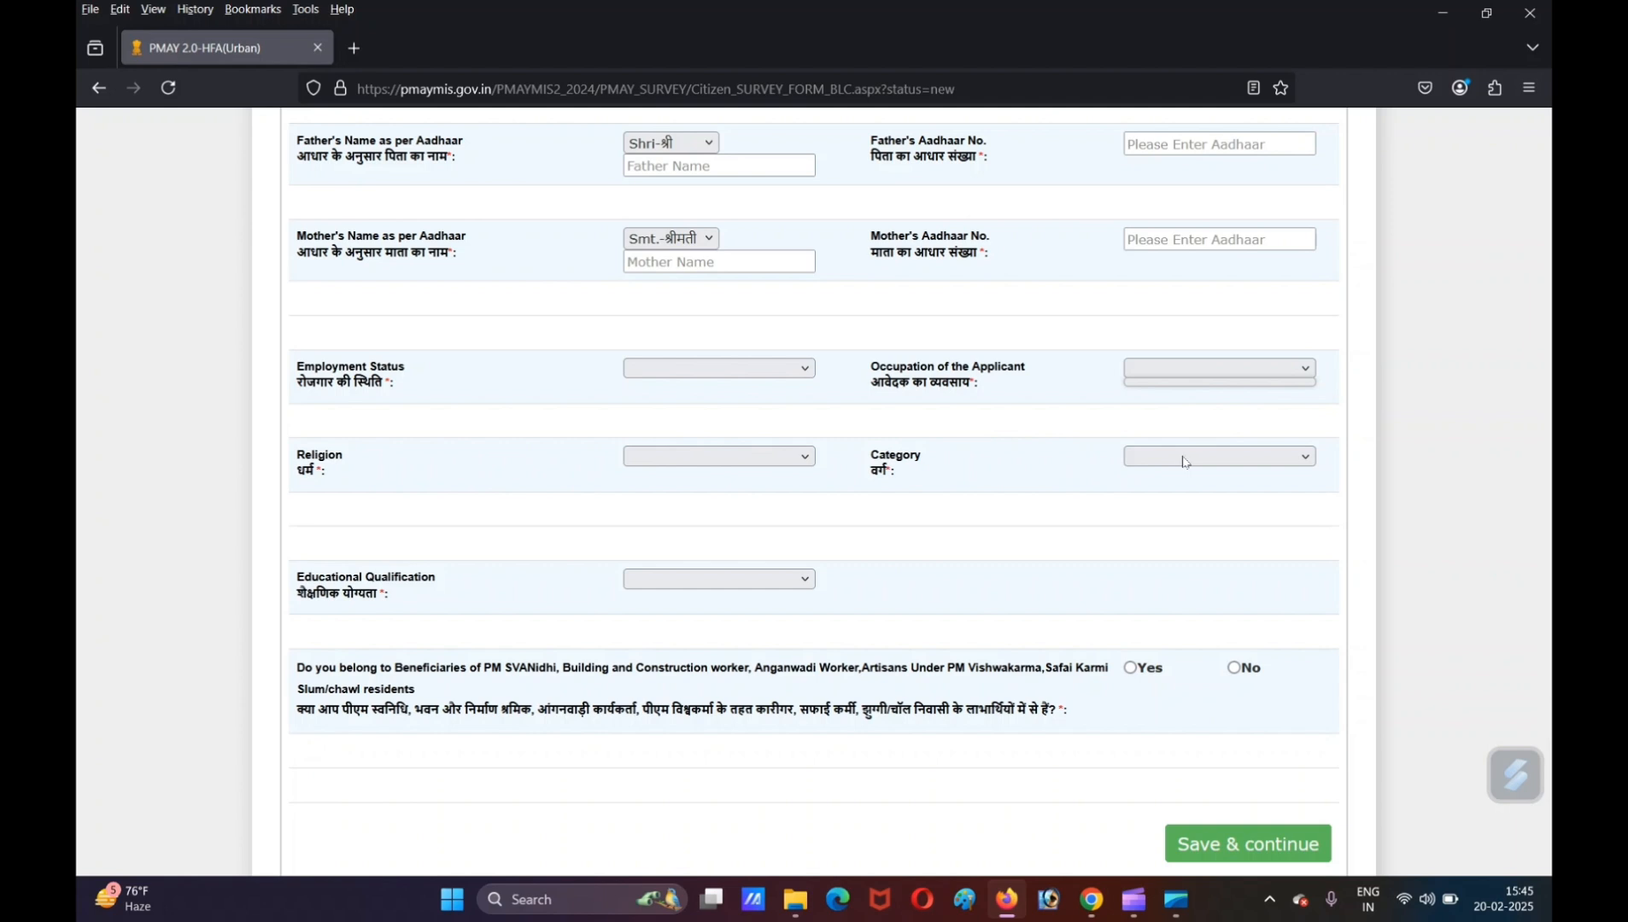
left_click(1250, 453)
left_click(1249, 453)
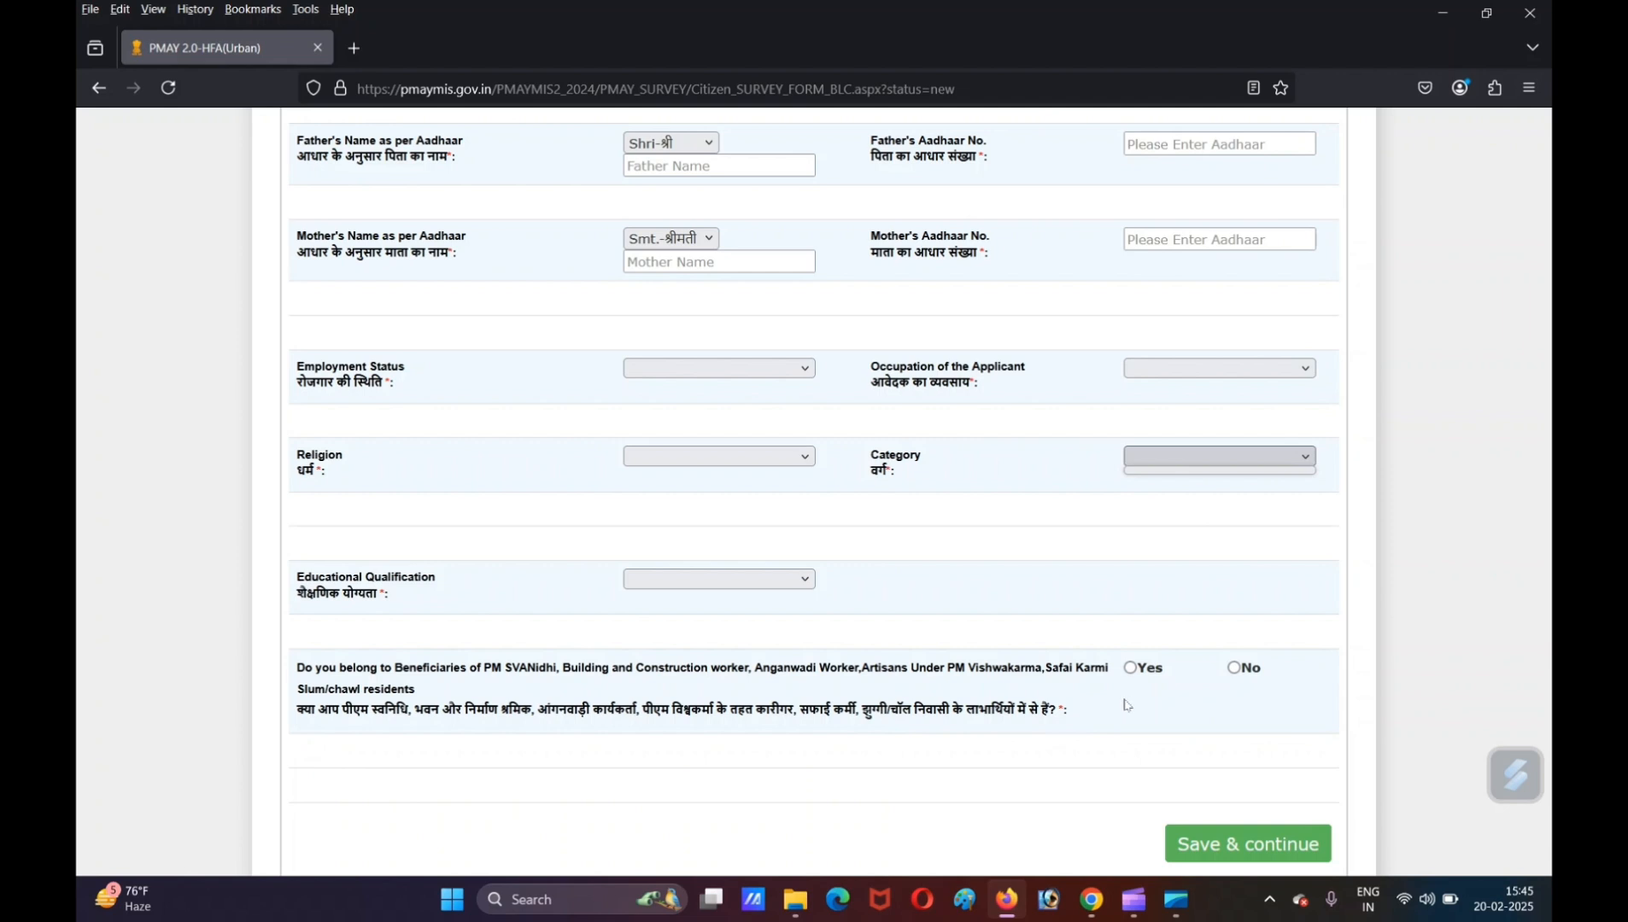
left_click(1238, 672)
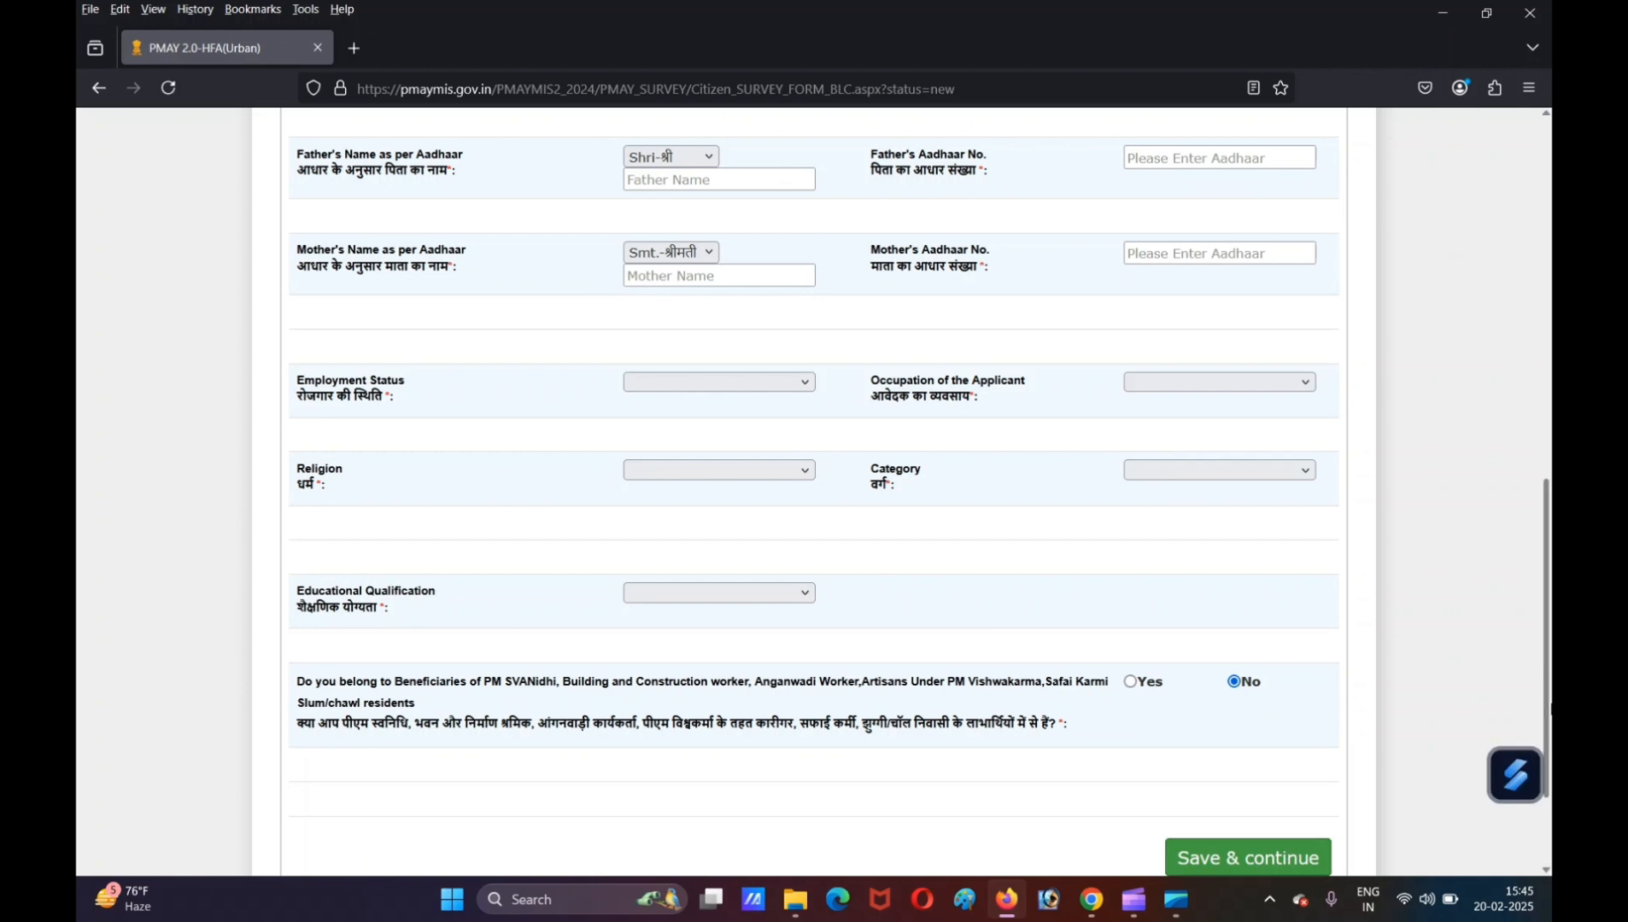
- Open the family member details and examine the name, relationship and occupation fields of the member table
left_click_drag(1546, 671, 1546, 361)
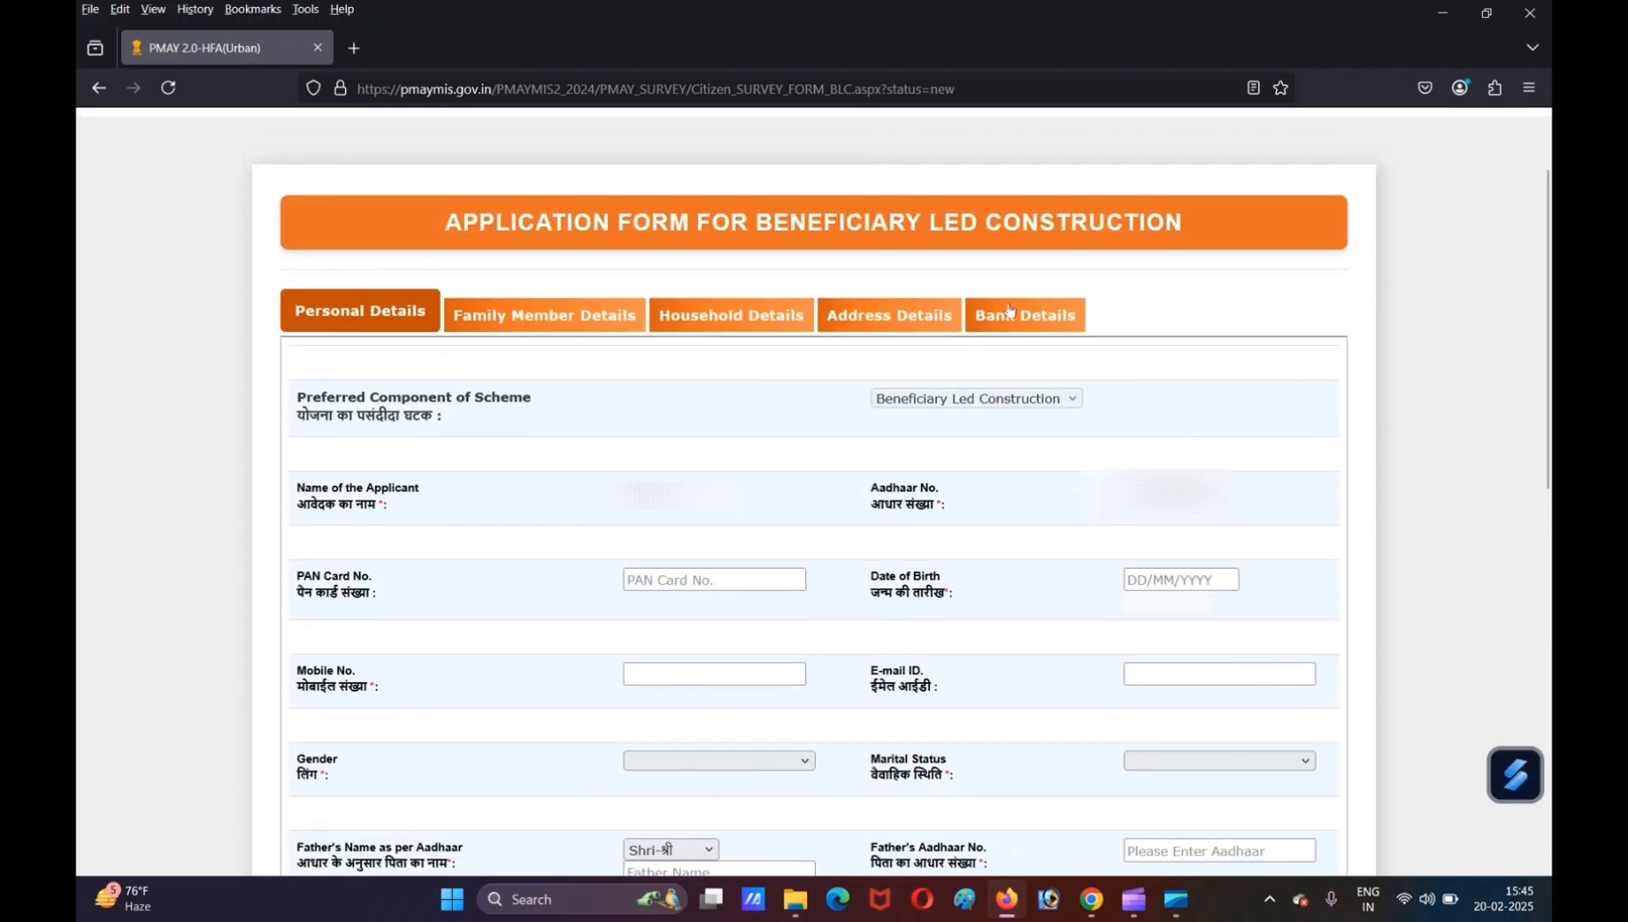
left_click(592, 337)
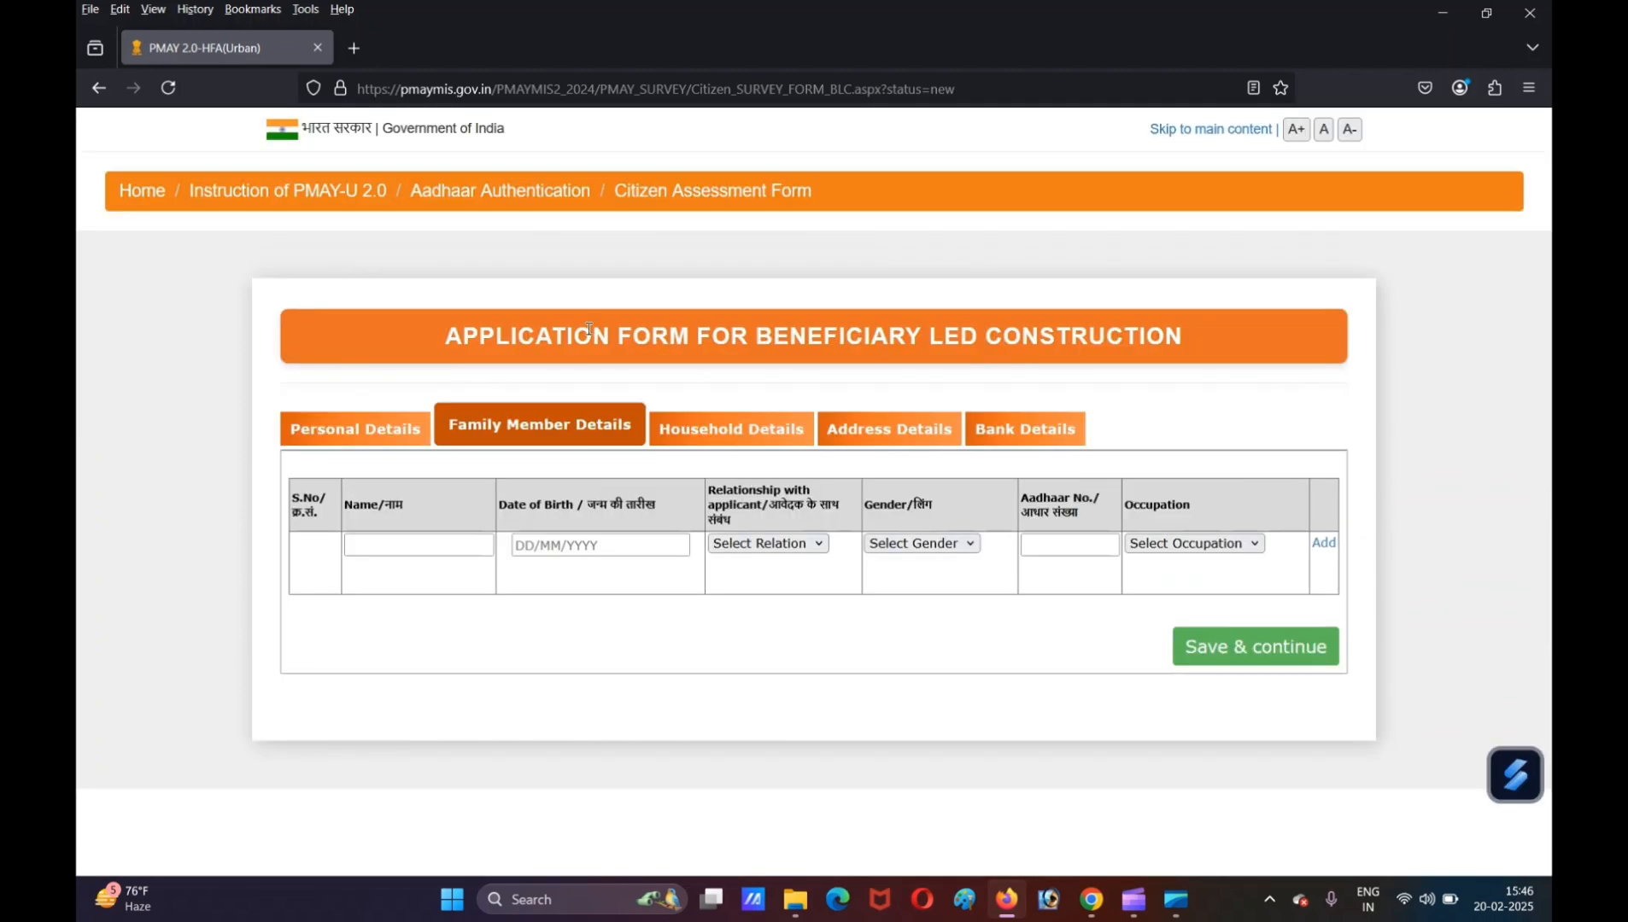
left_click(363, 543)
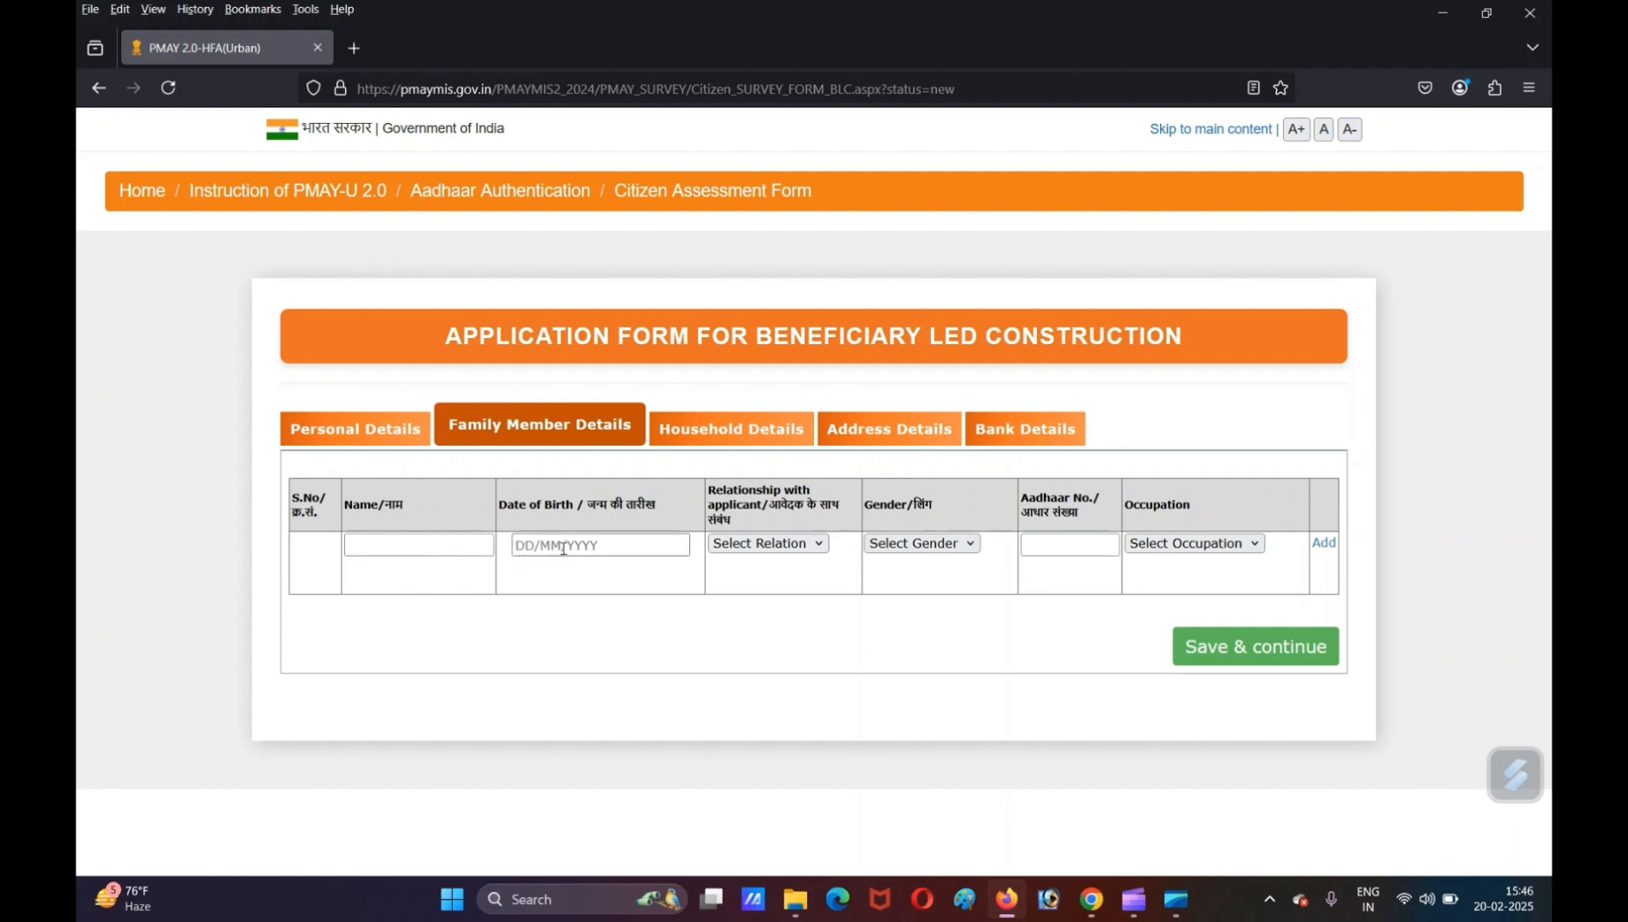
left_click(755, 545)
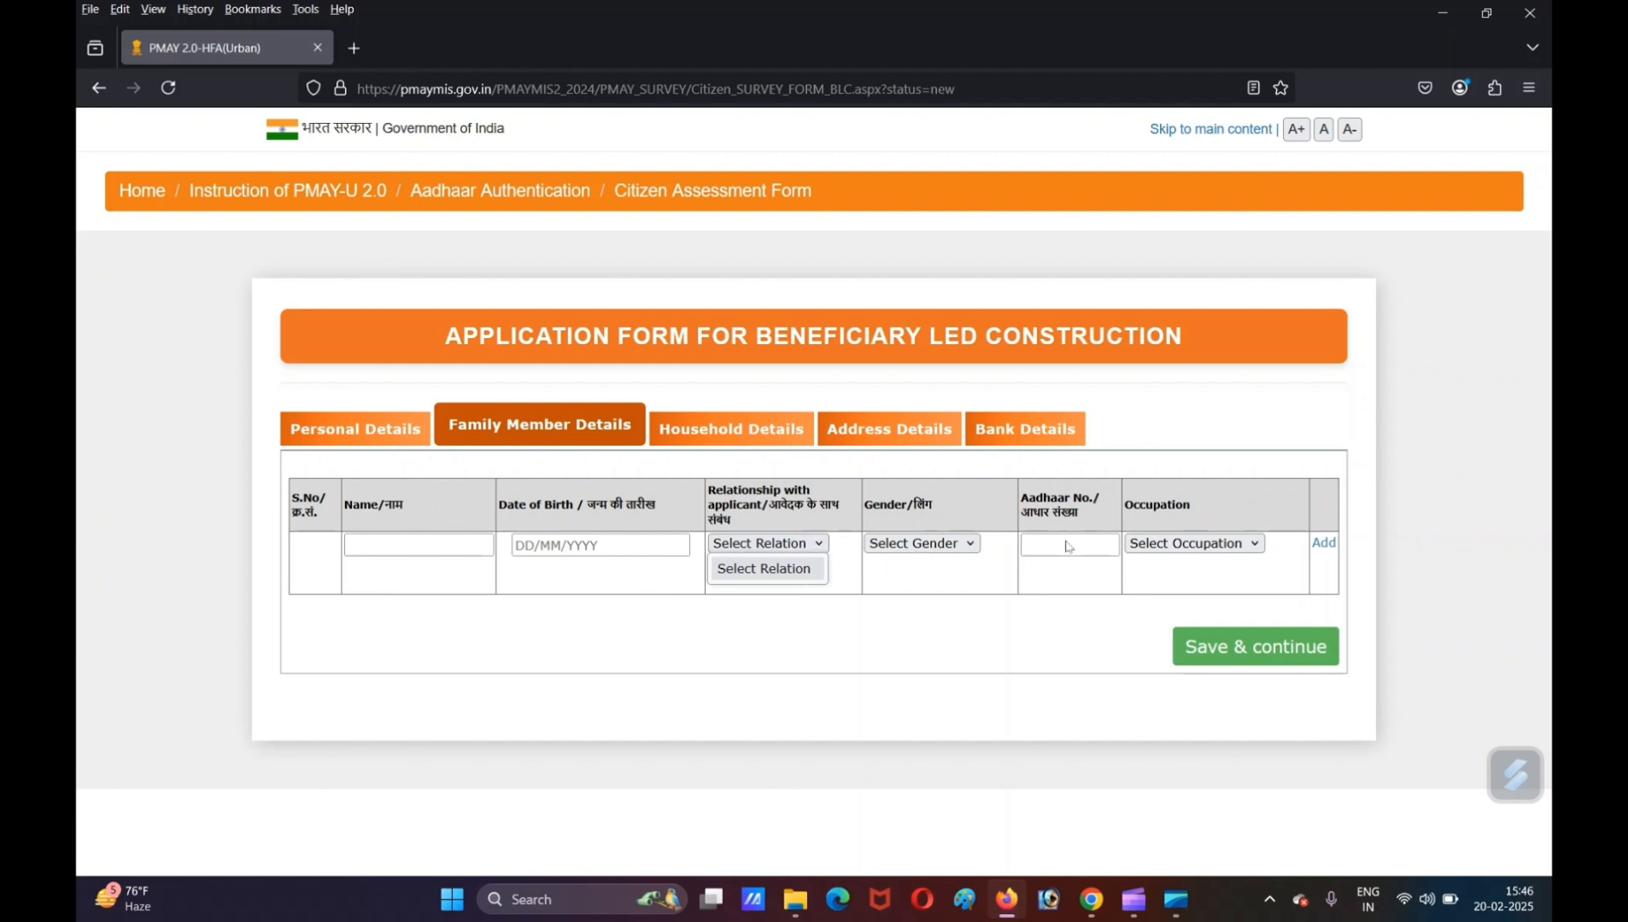
left_click(1178, 545)
left_click(1129, 595)
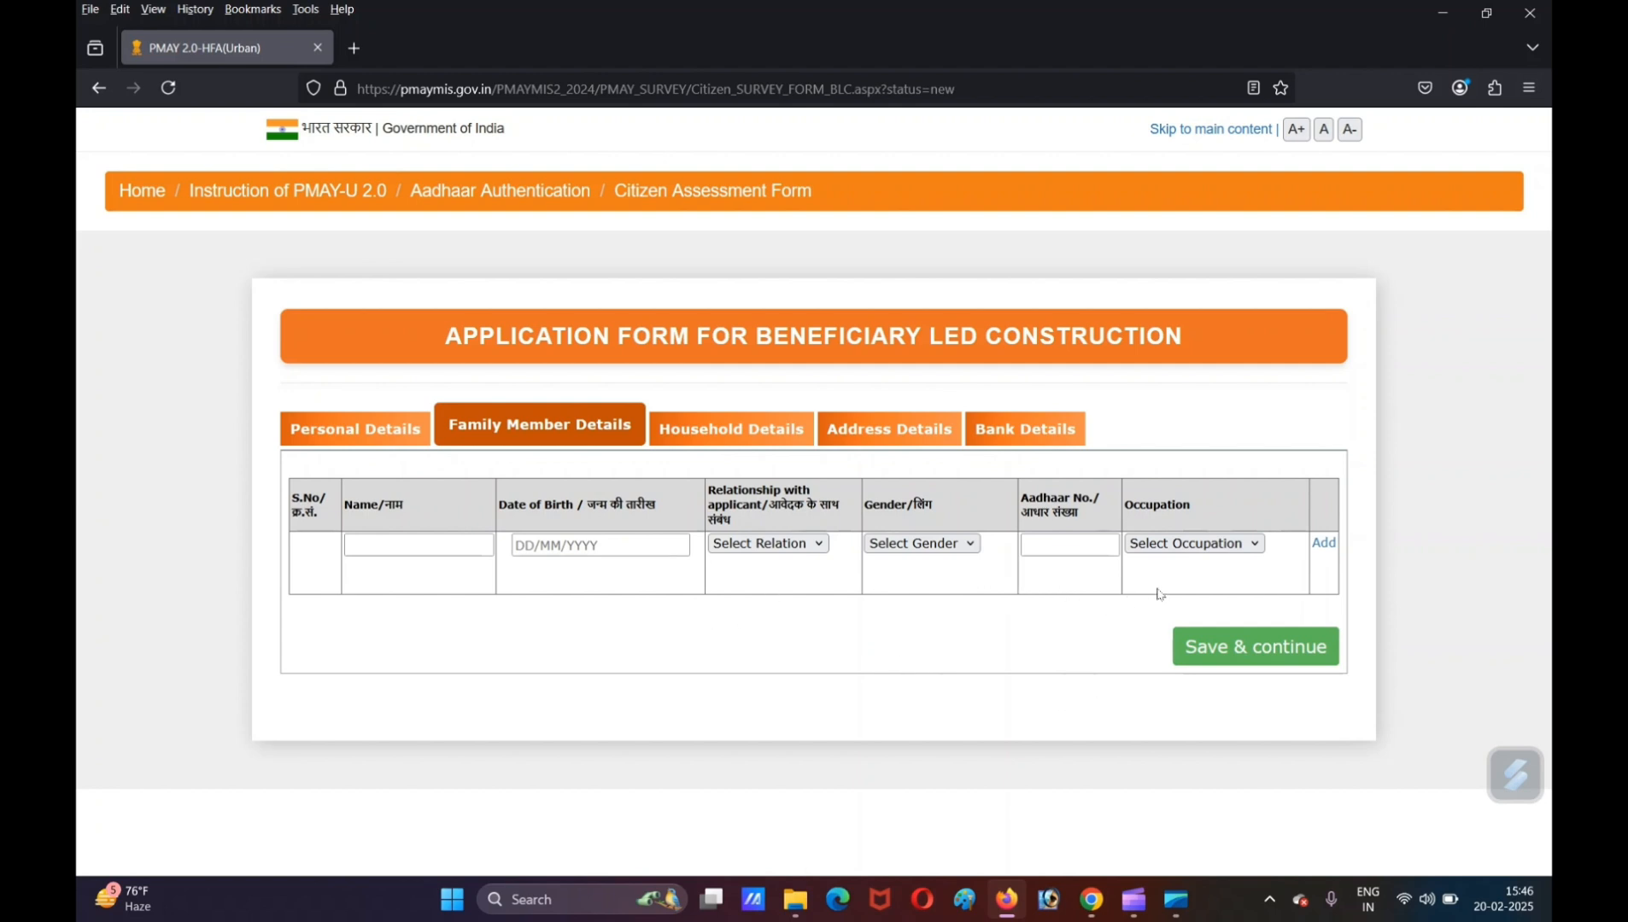
- Open the household details and review the income proof upload, years of stay in the present town and house ownership fields
left_click(718, 433)
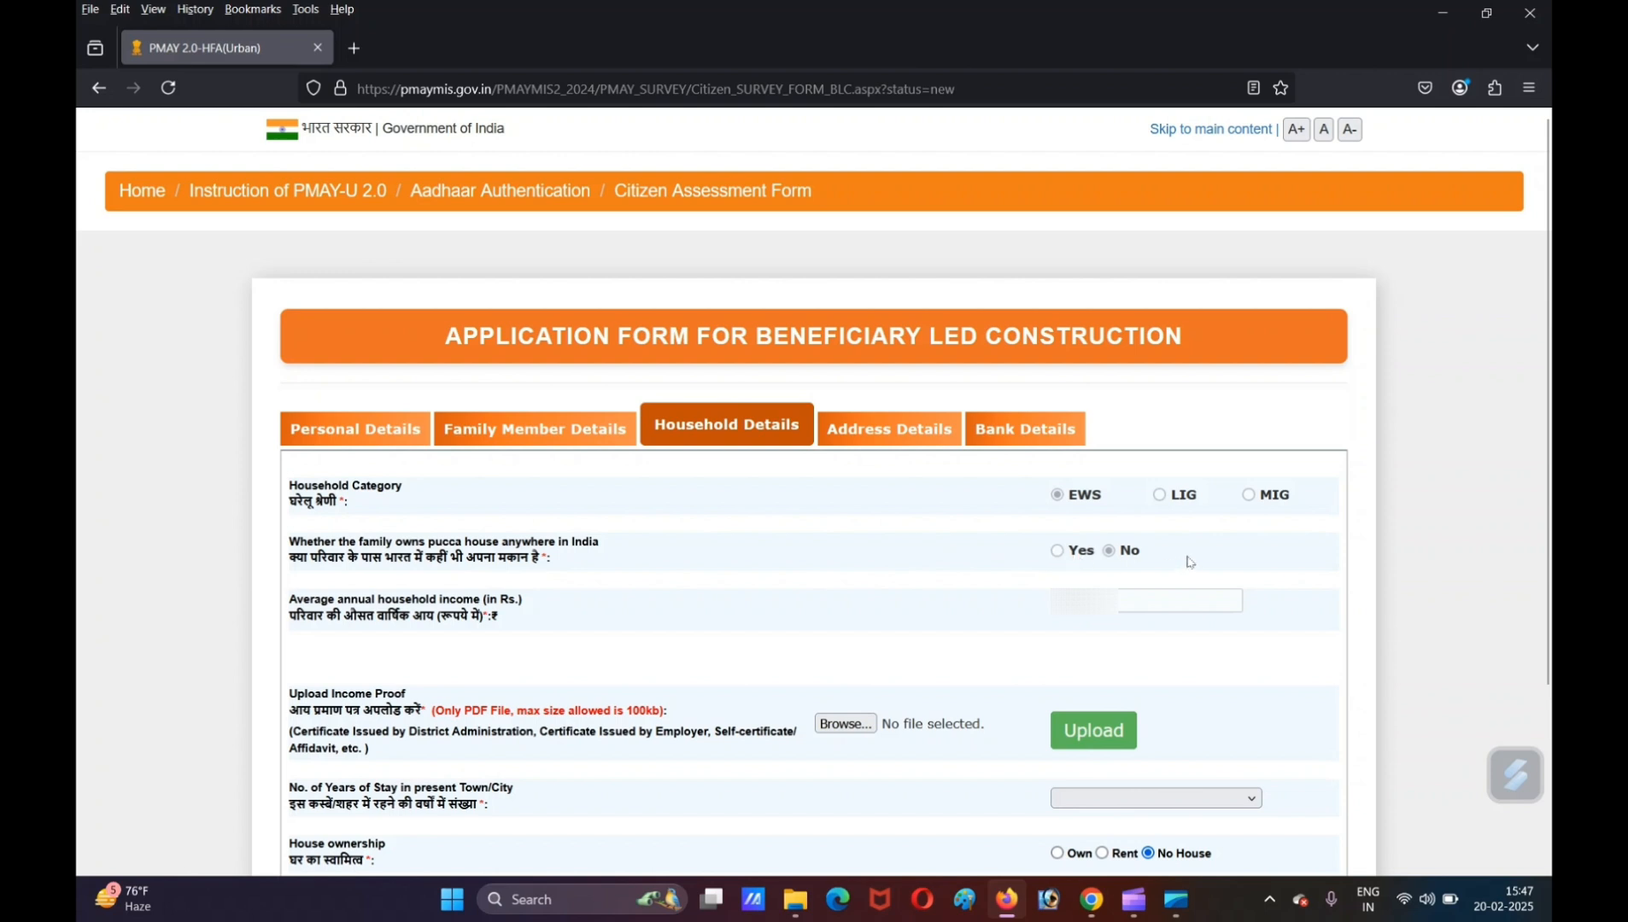
scroll(1189, 562, "down", 3)
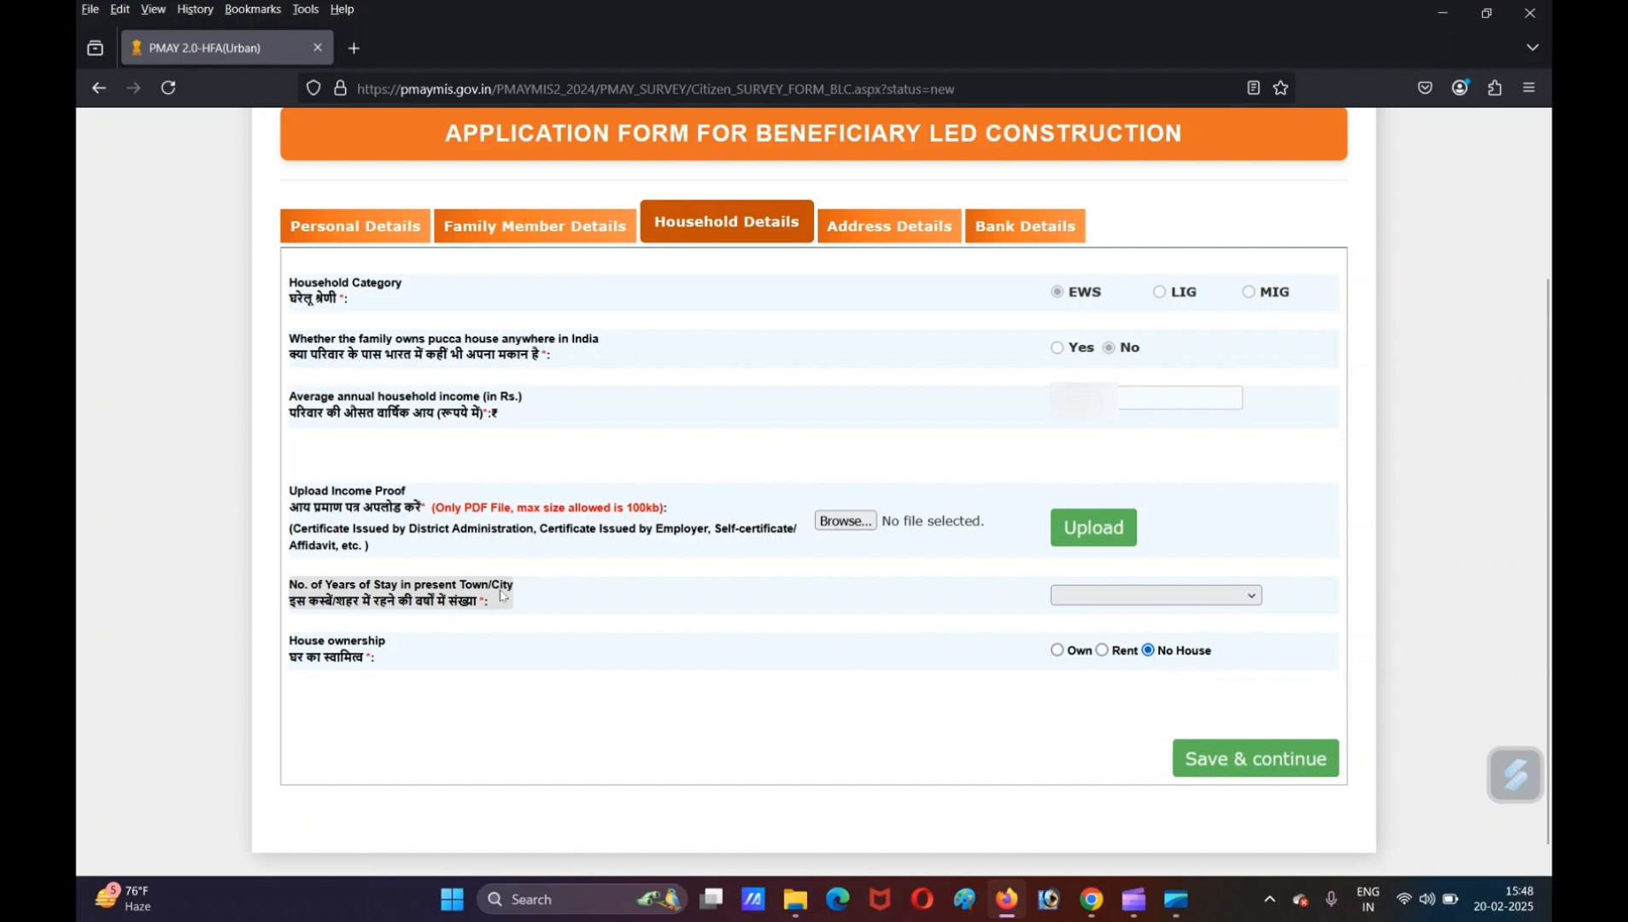
left_click(1201, 598)
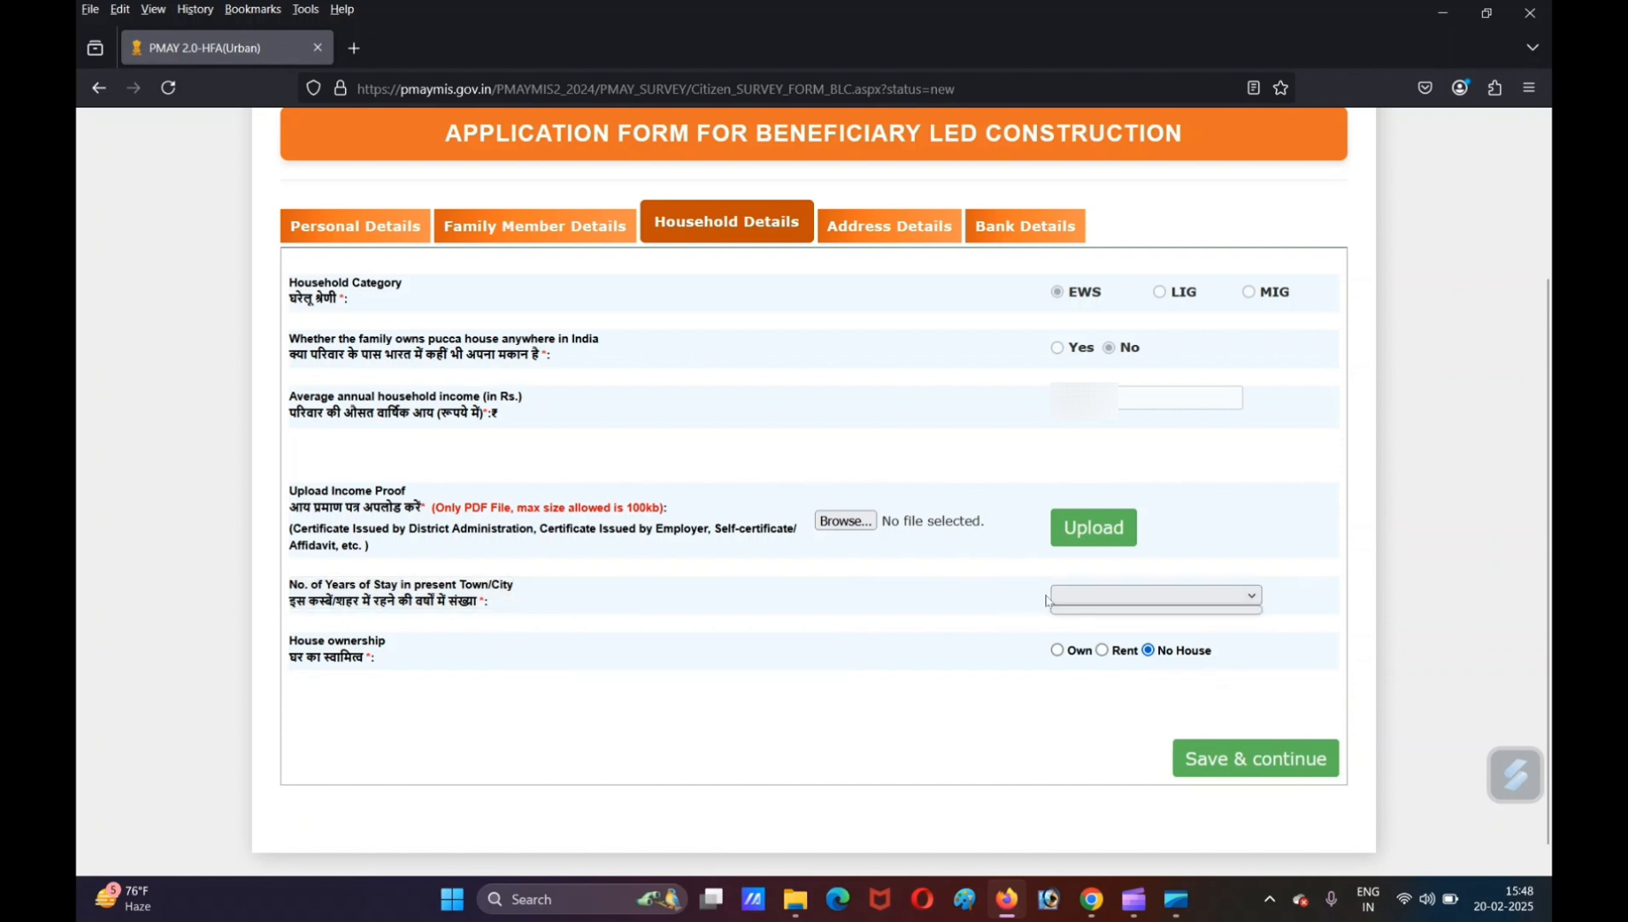
left_click(1021, 605)
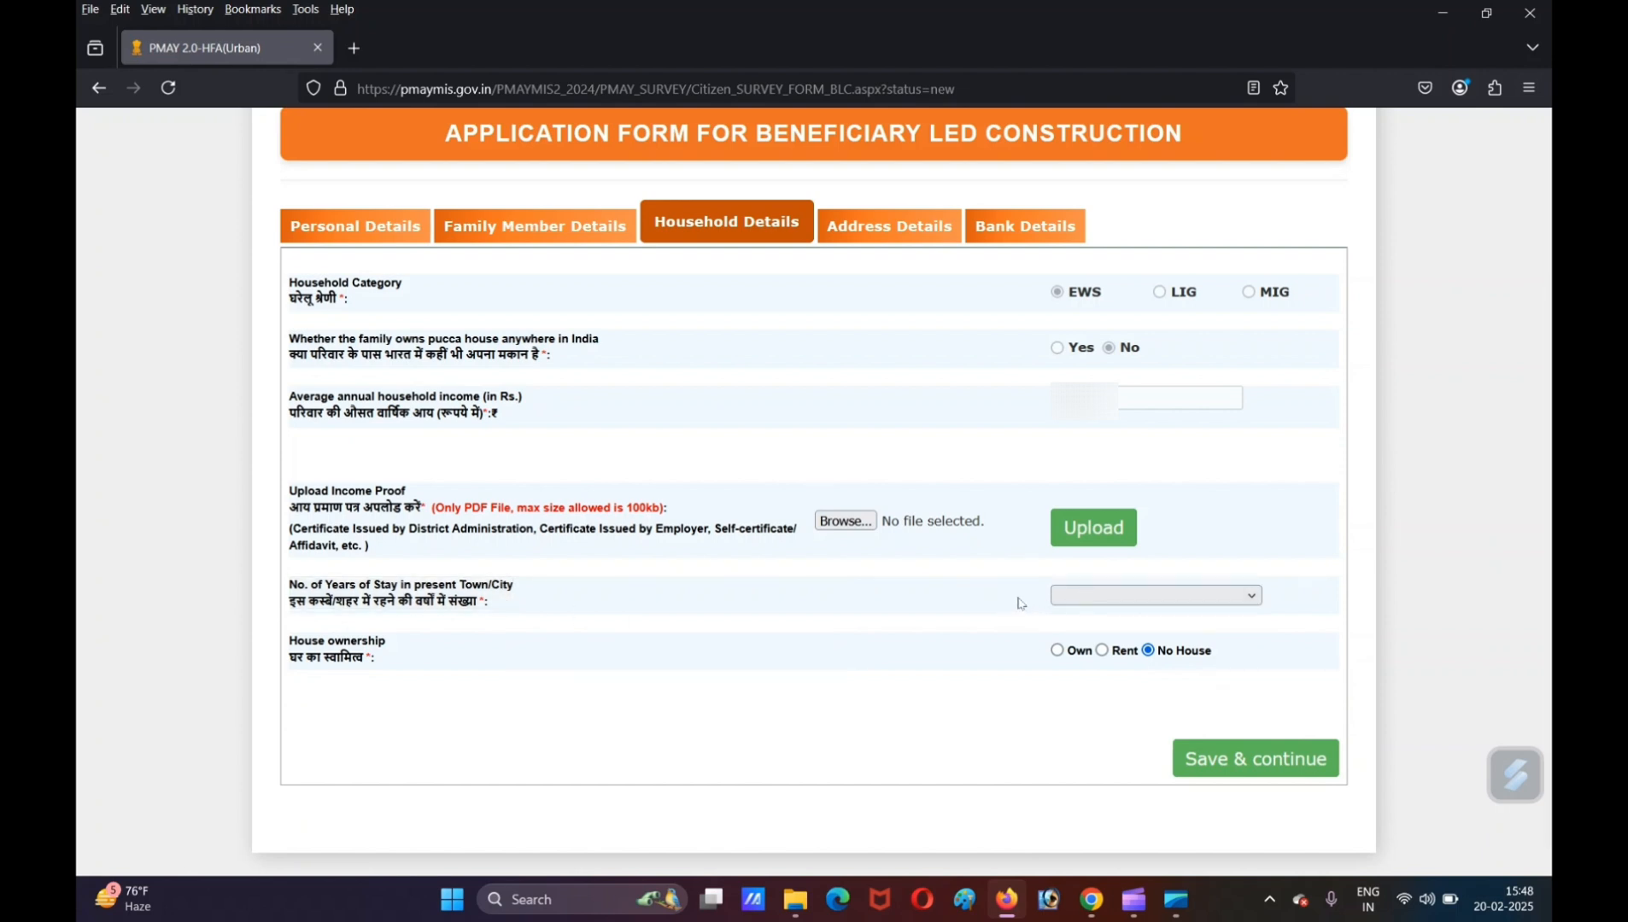
triple_click(383, 651)
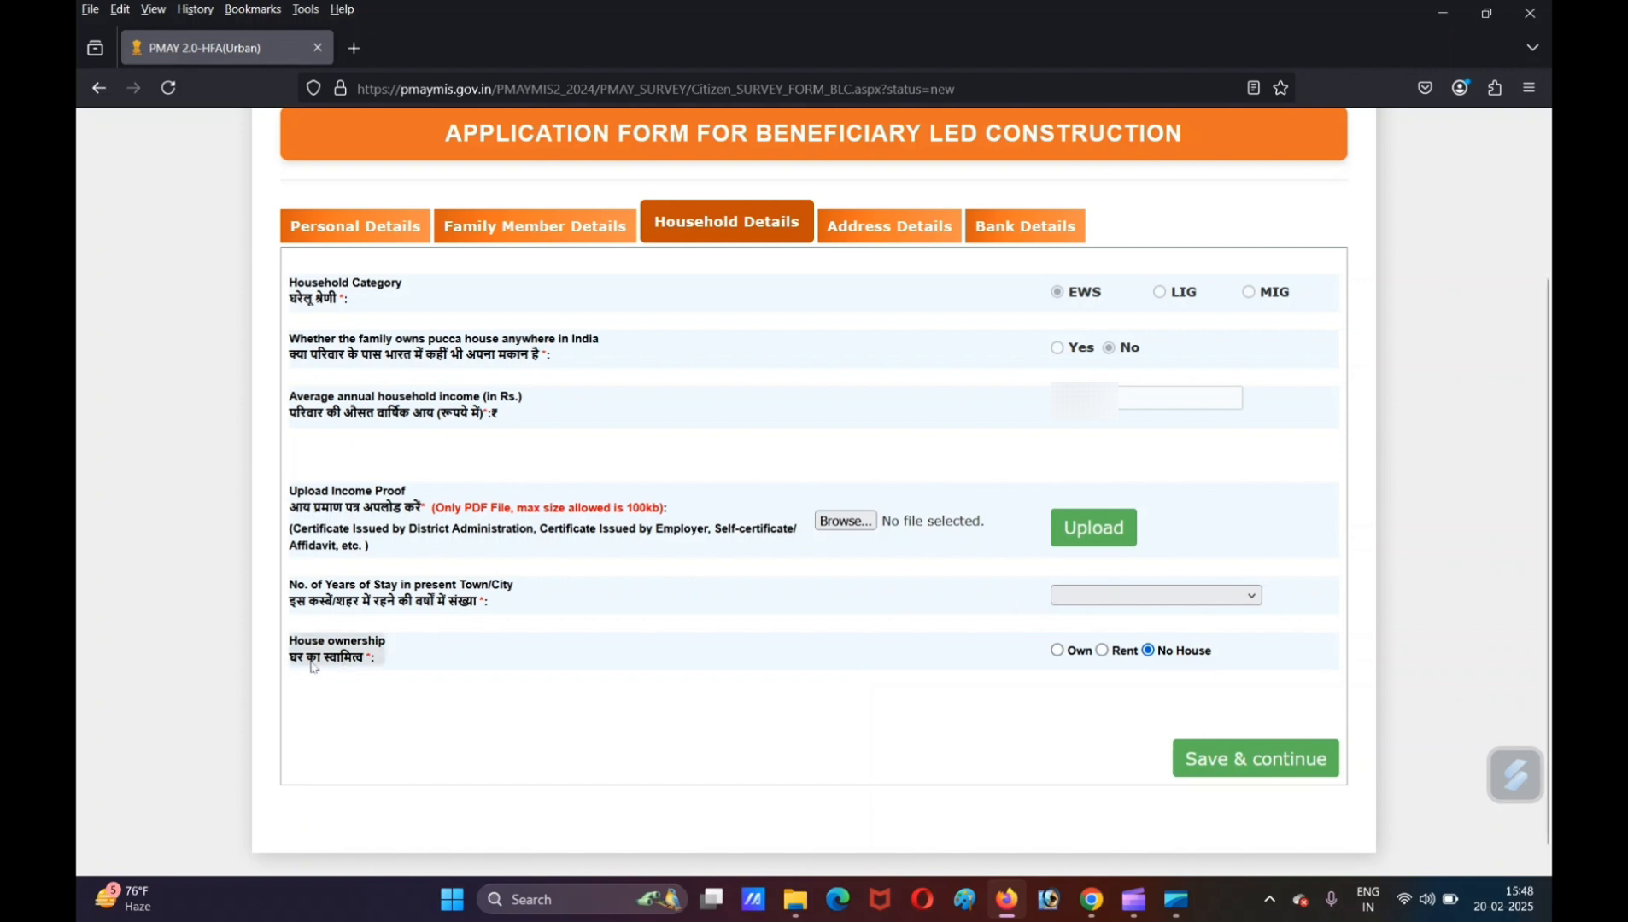
left_click(385, 660)
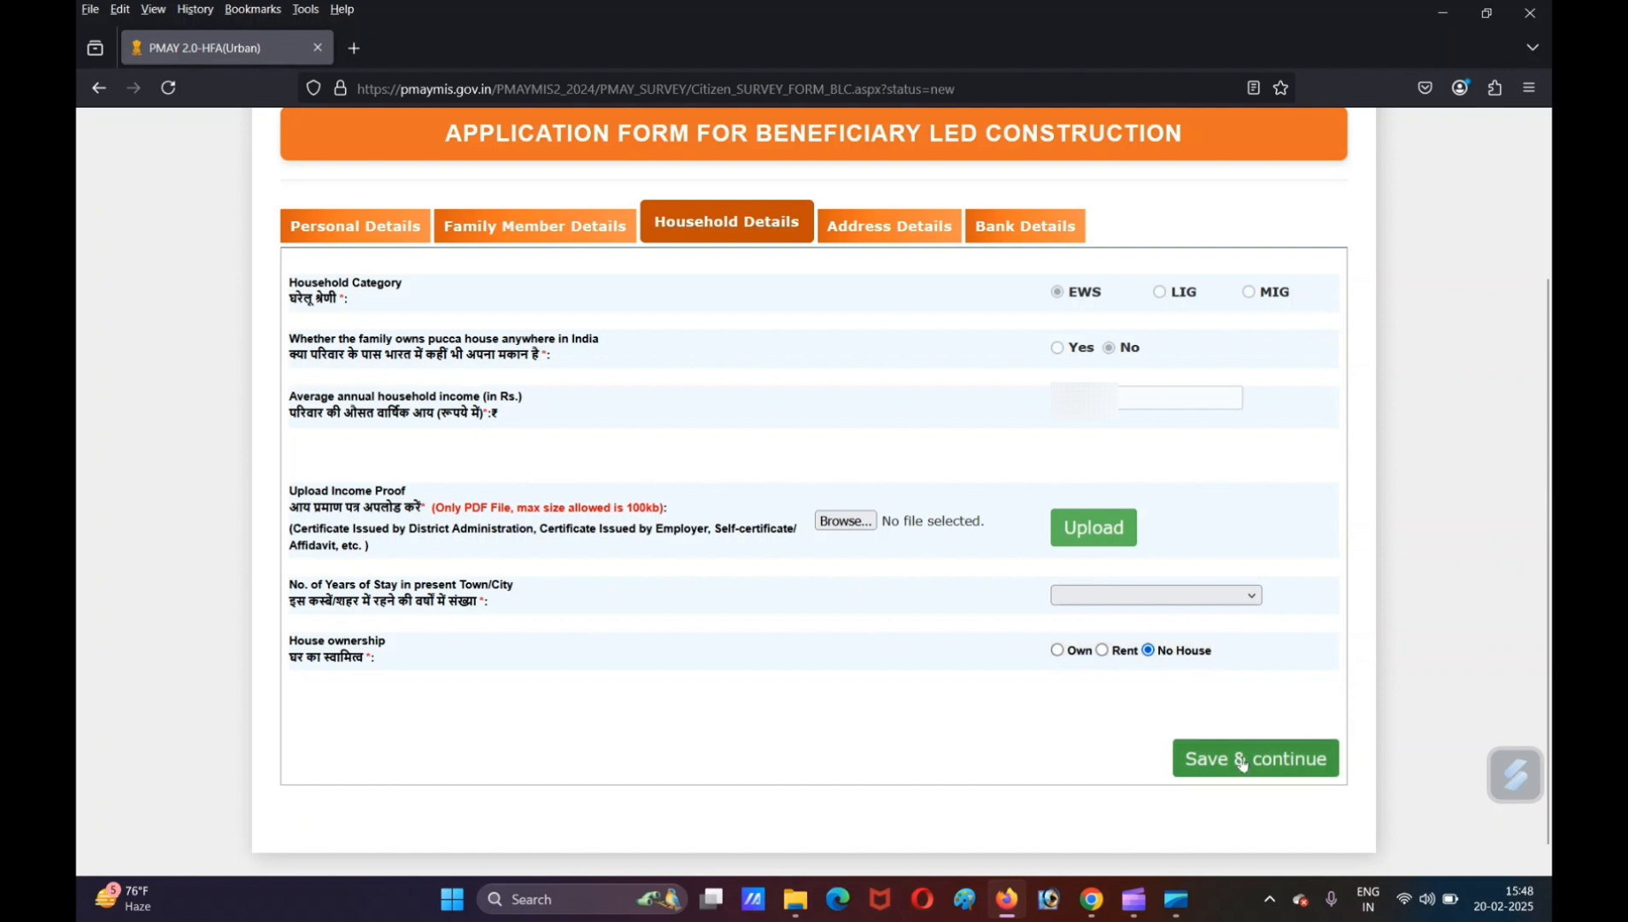
- Open the address details and review the present, permanent and construction site address fields down to the land document upload
left_click(896, 225)
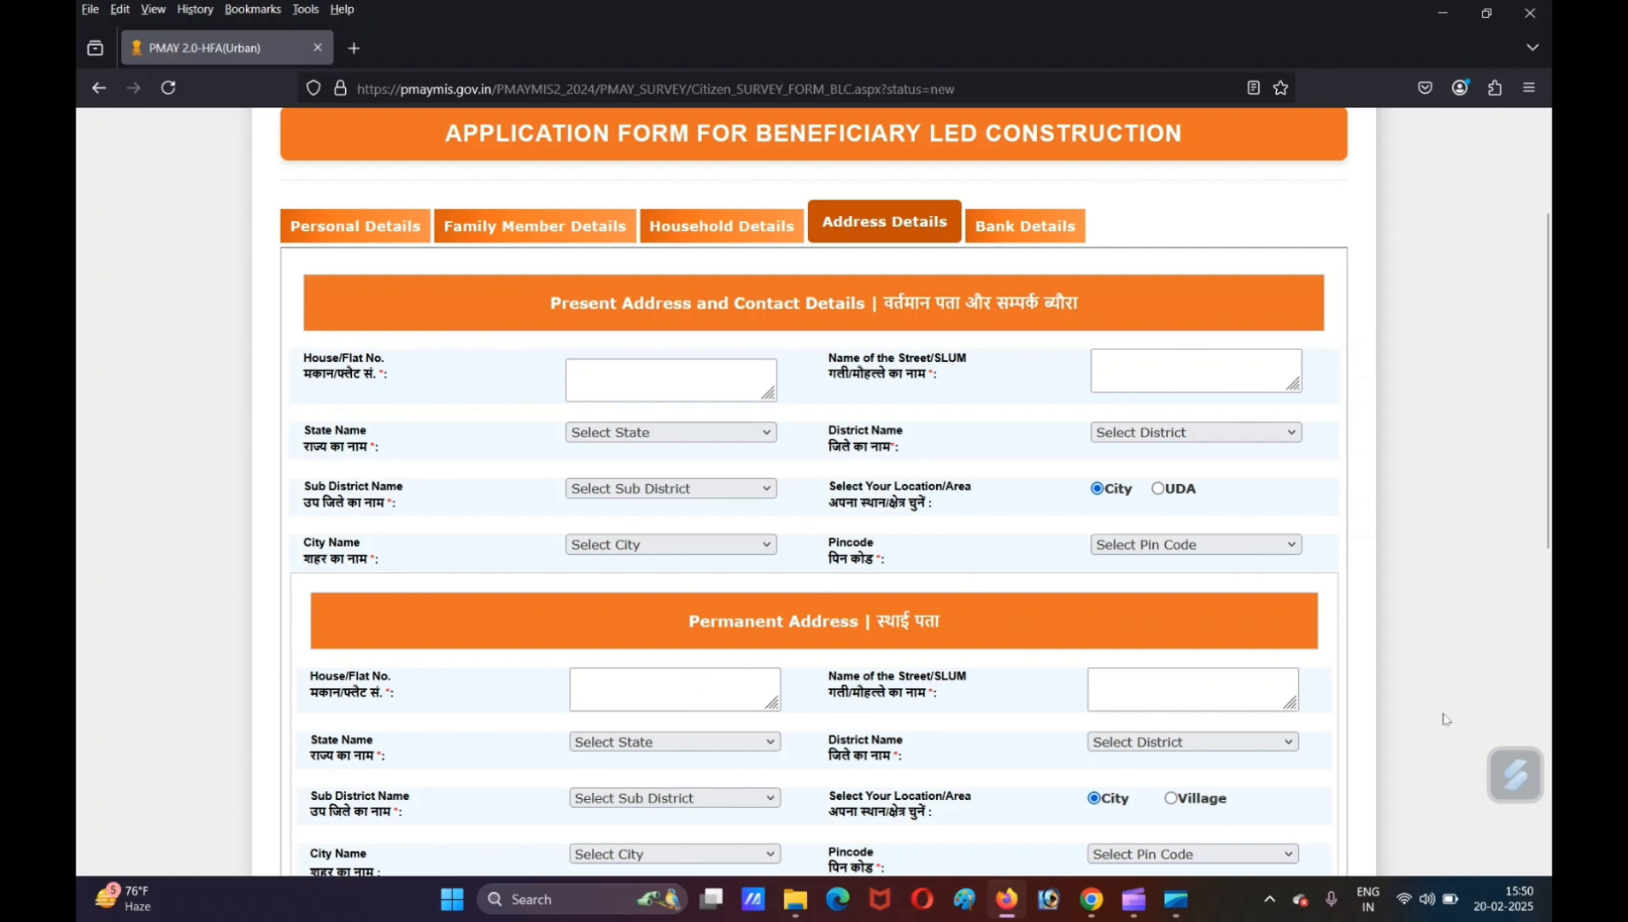
scroll(1371, 712, "down", 5)
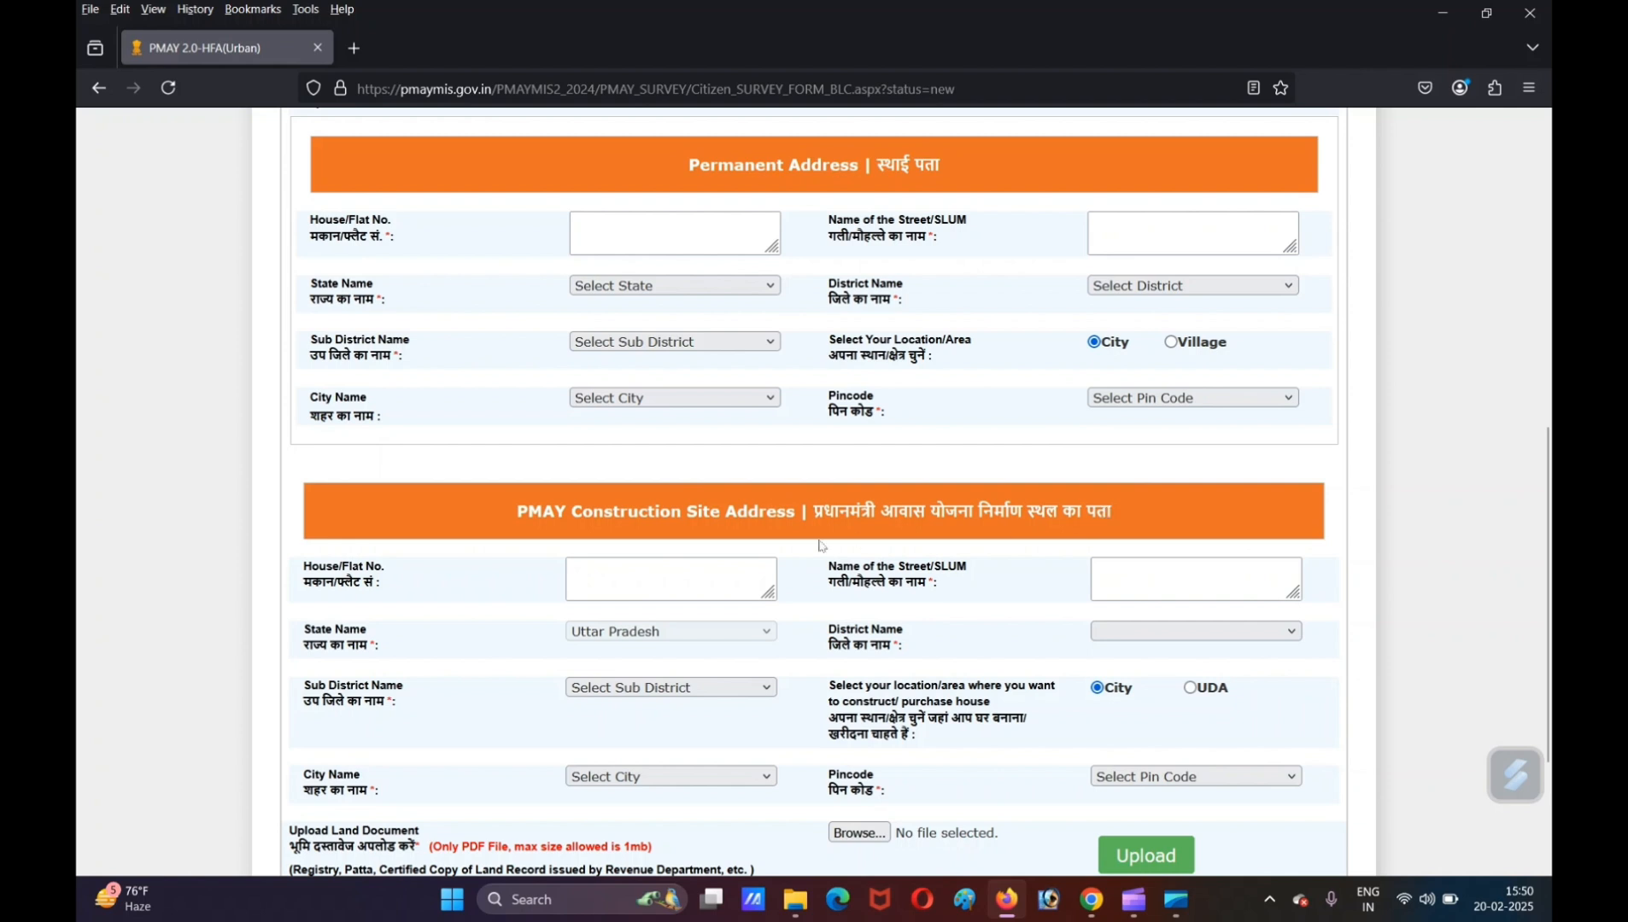
left_click(636, 576)
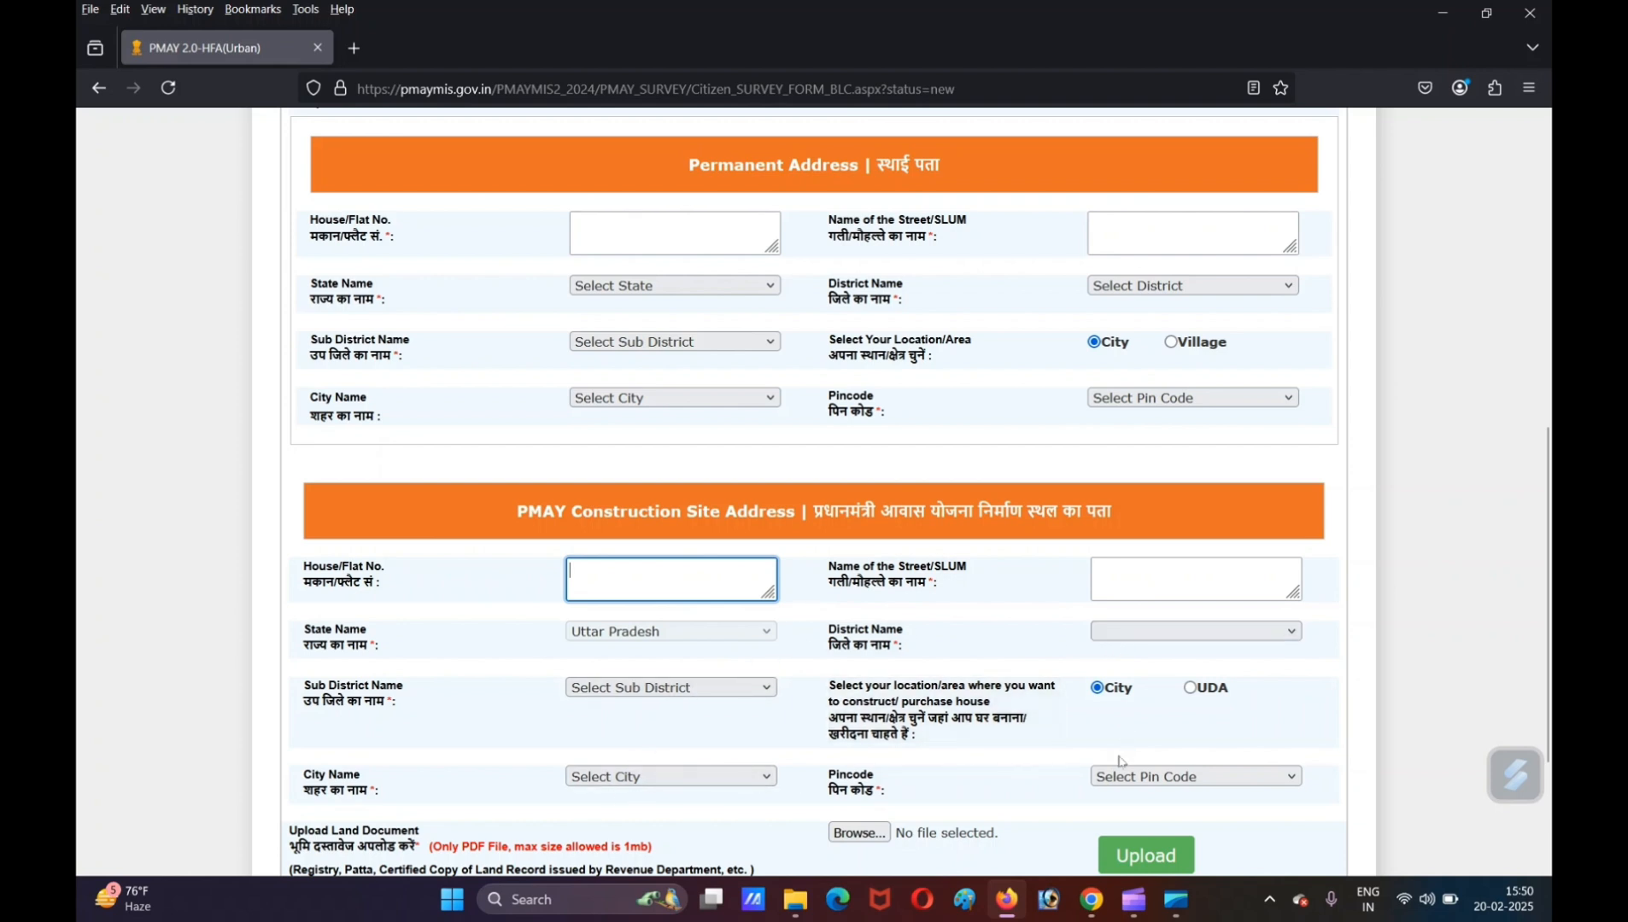
left_click(1043, 767)
scroll(1040, 766, "down", 1)
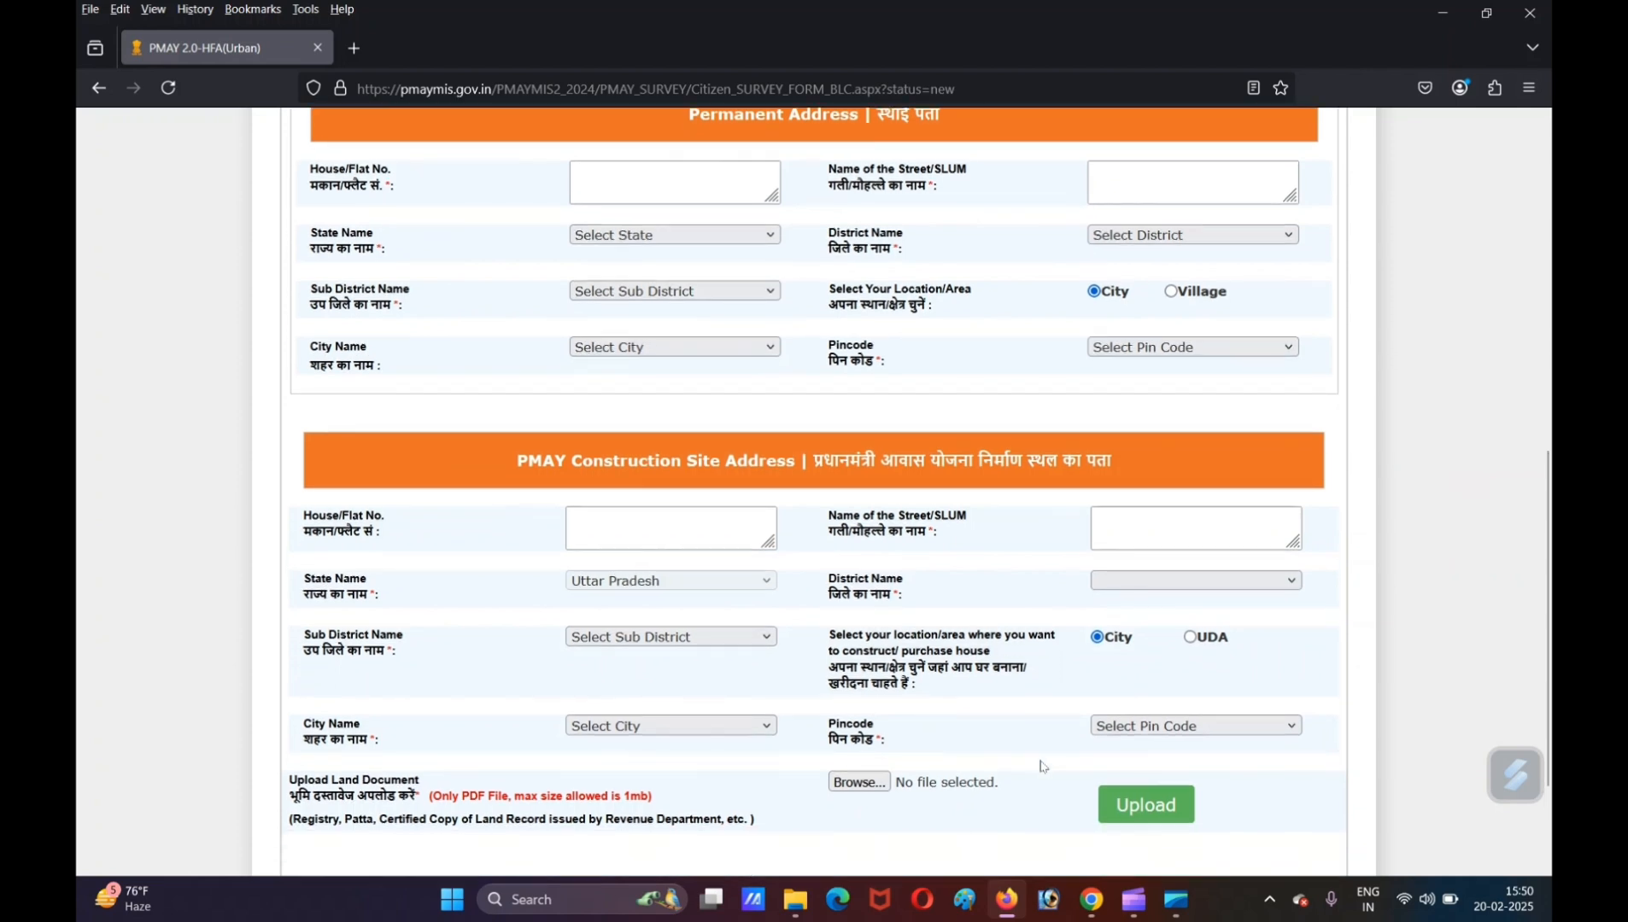
scroll(1040, 767, "down", 3)
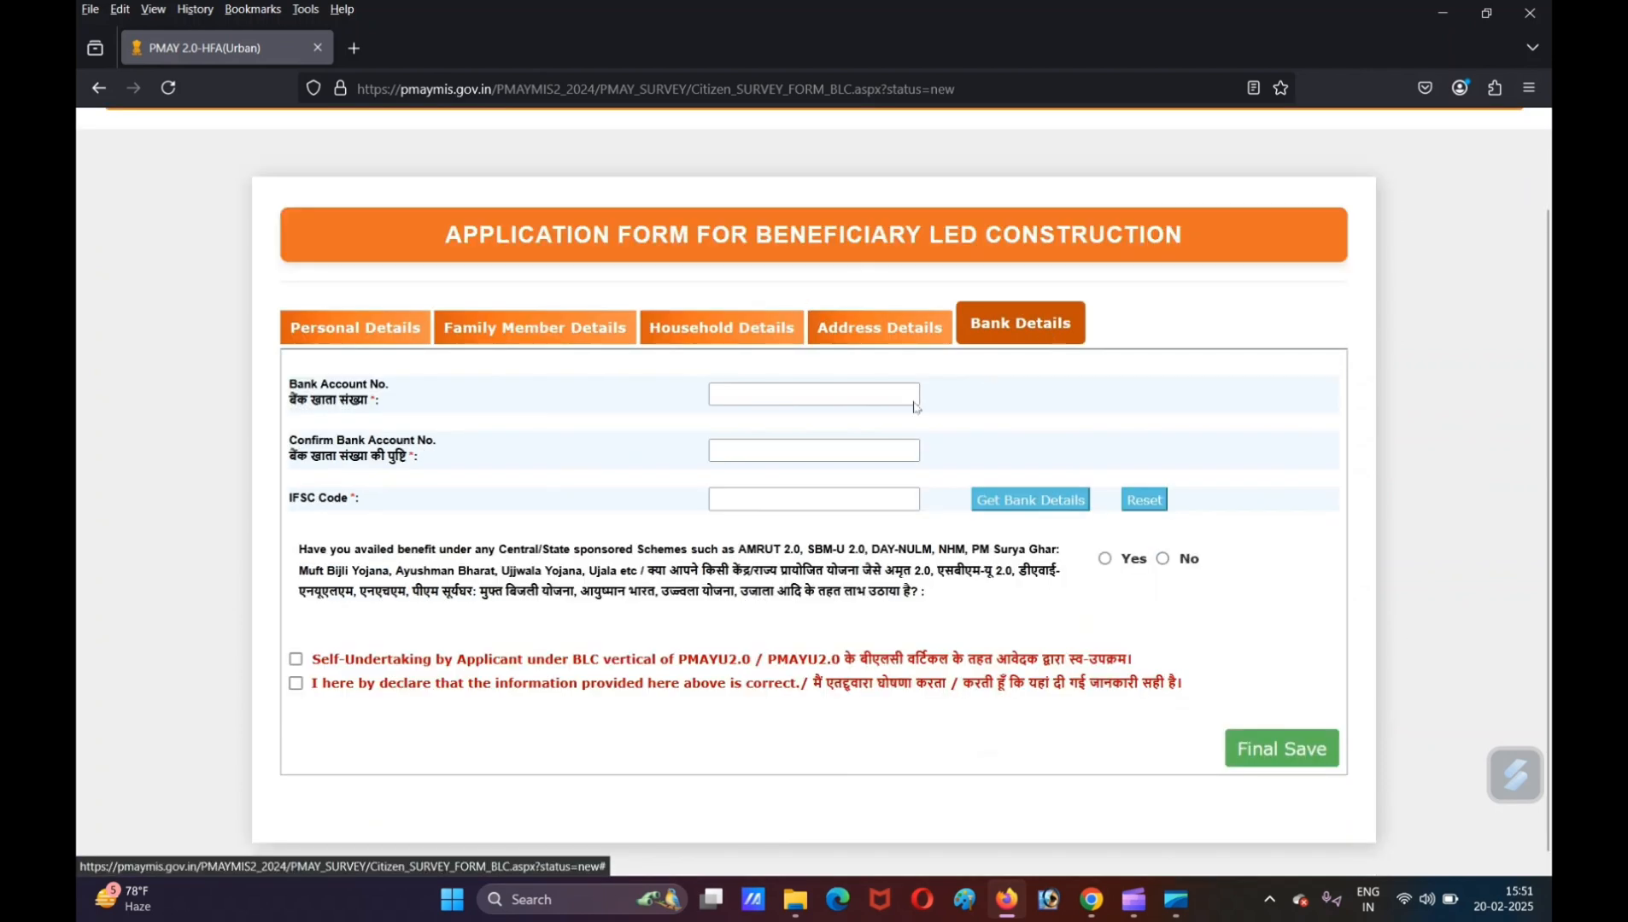
- In the bank details, answer Yes to having availed Central/State scheme benefits and review the scheme choices and applicant declarations
left_click(733, 395)
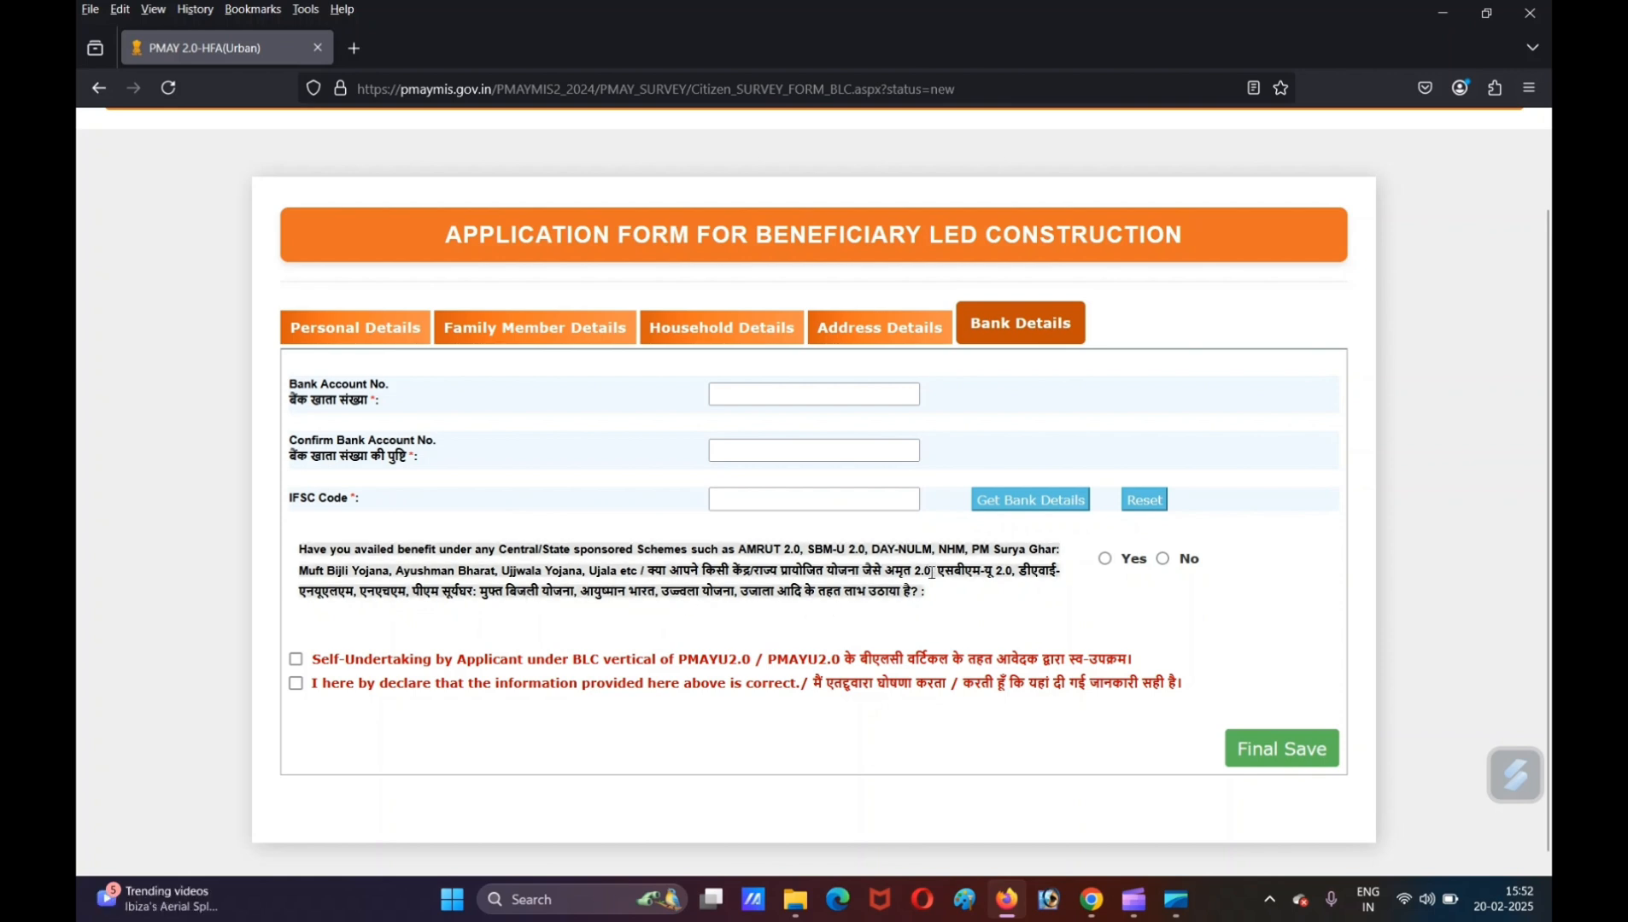
left_click(1108, 561)
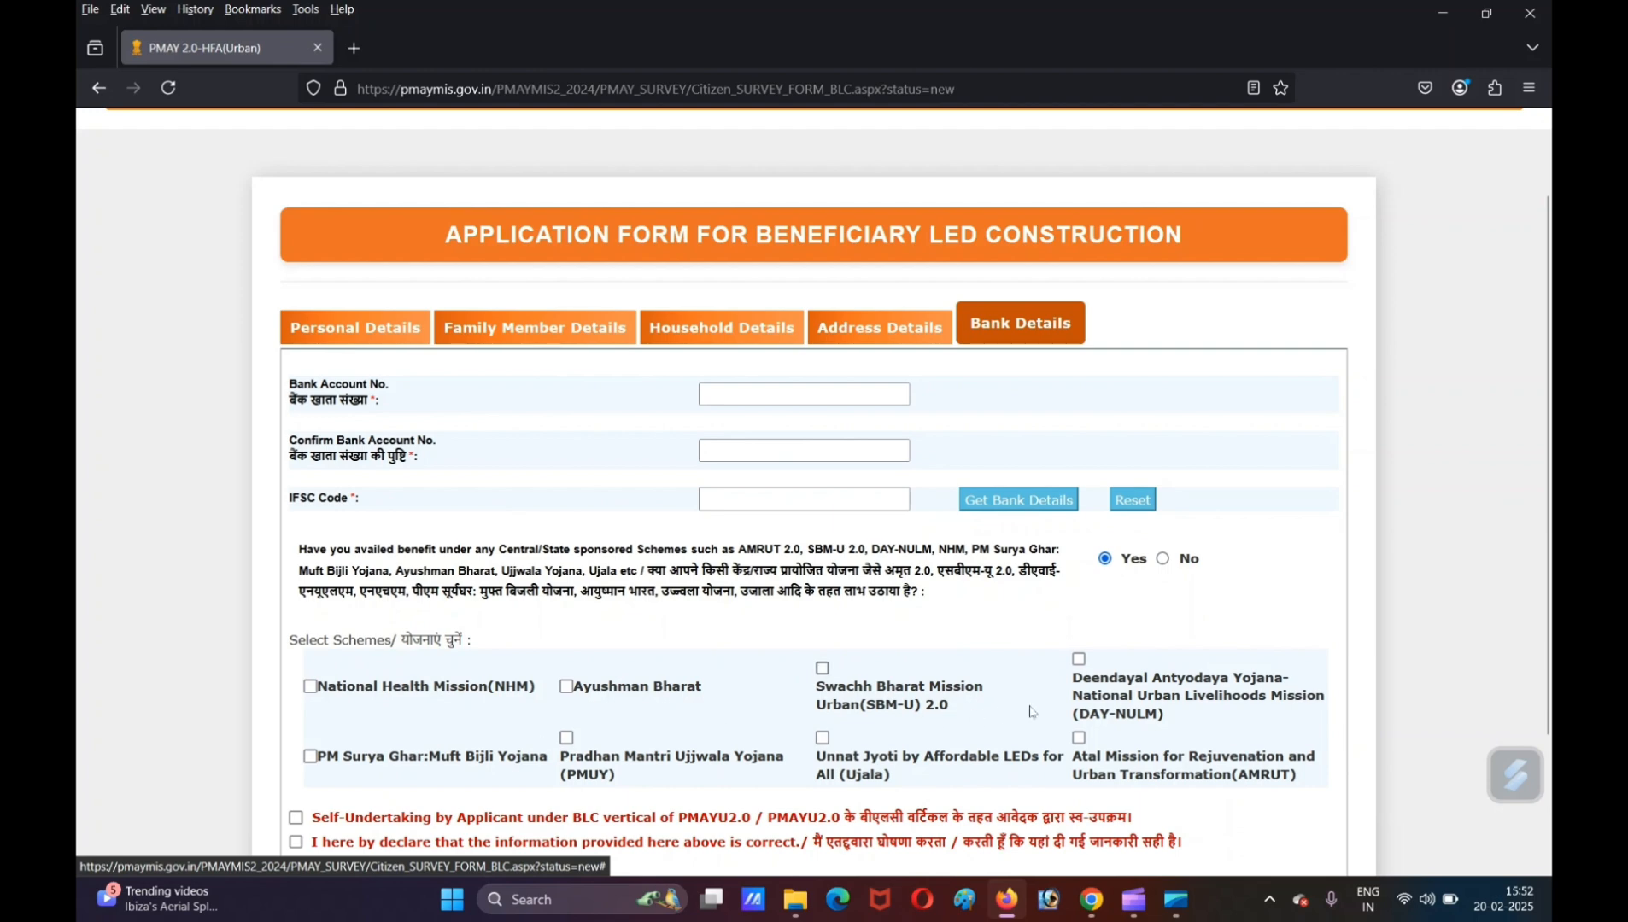
scroll(1348, 613, "down", 2)
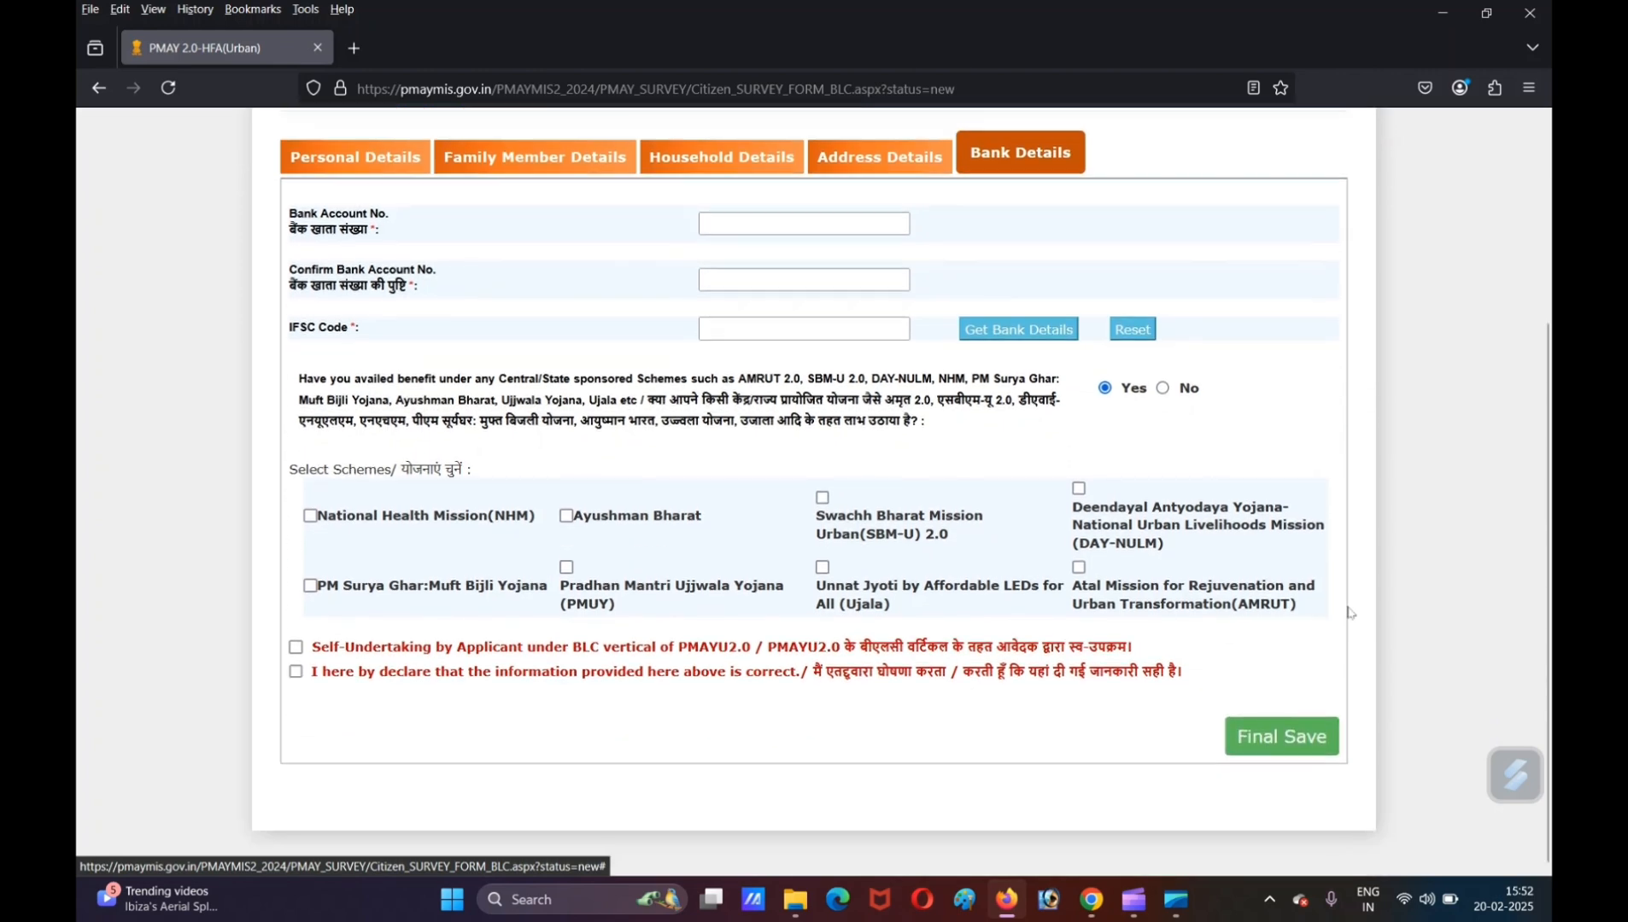